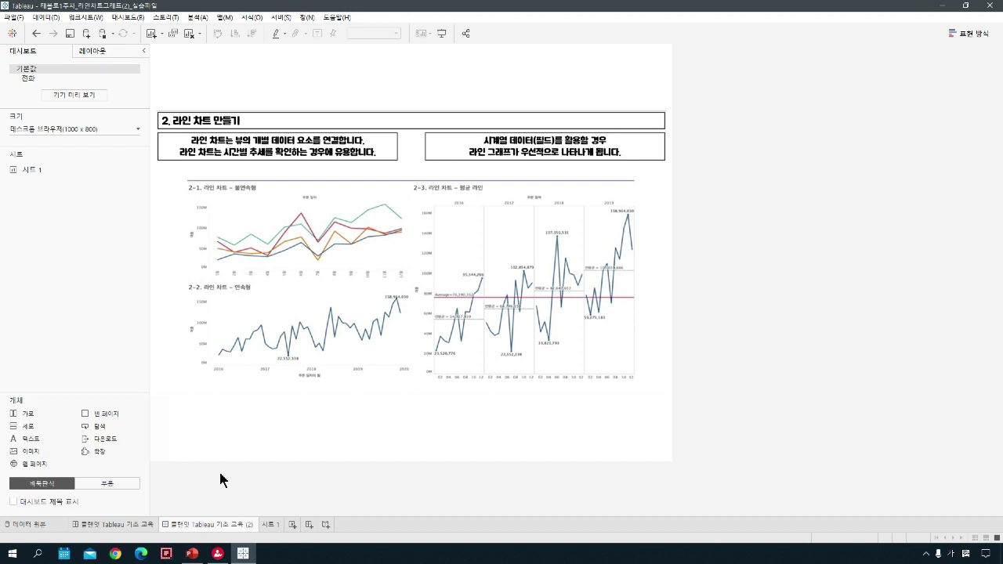
# Step: Open 시트 1 with 주문 (SUPERSTORE_2019) as its data source and slightly narrow the field list area
pyautogui.click(271, 525)
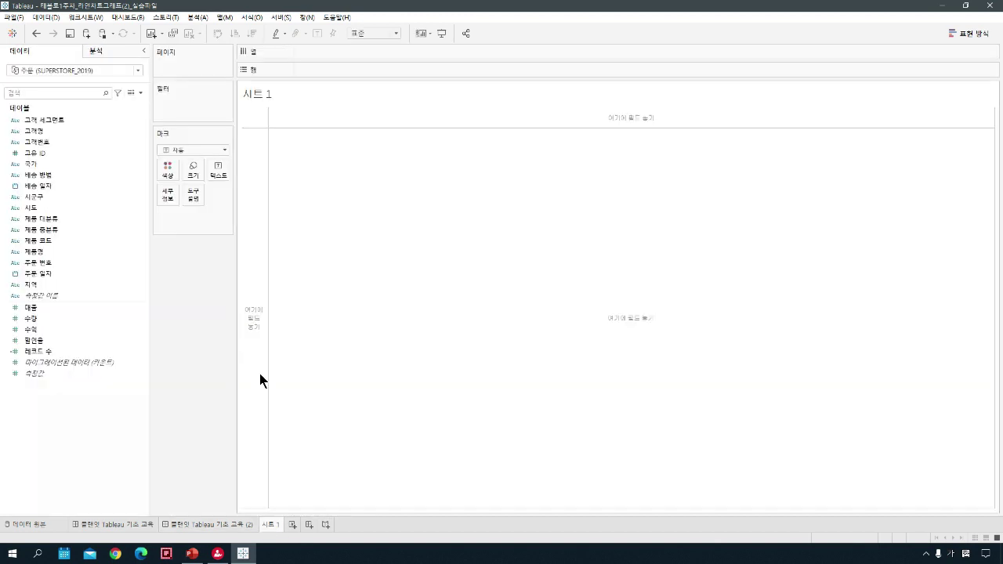
pyautogui.click(138, 70)
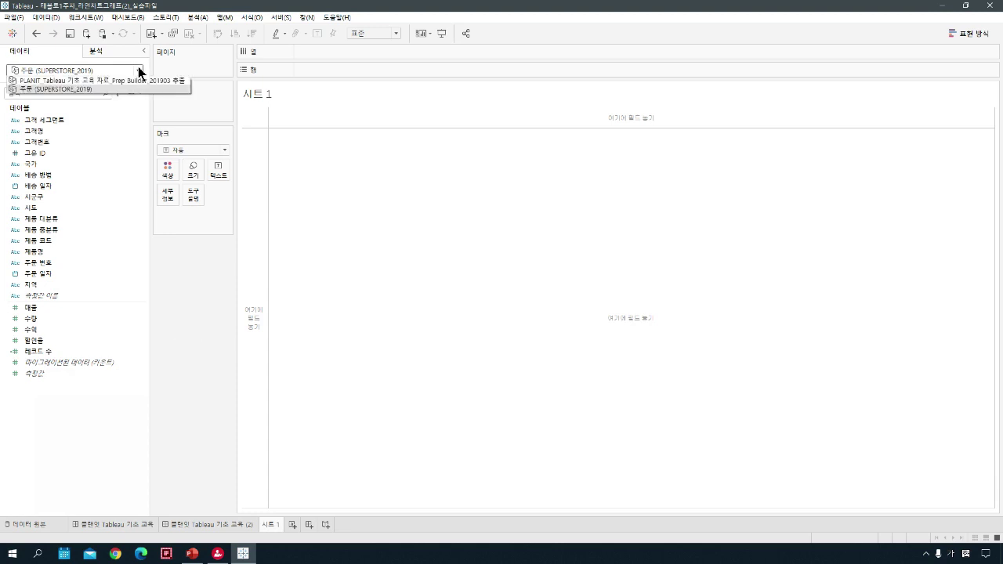
pyautogui.click(81, 81)
pyautogui.click(138, 70)
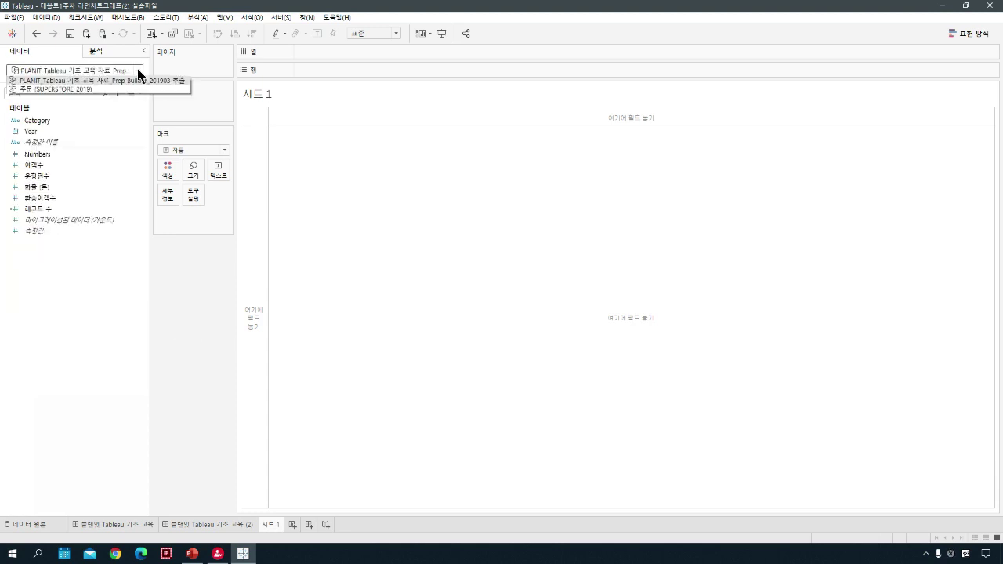
pyautogui.click(52, 90)
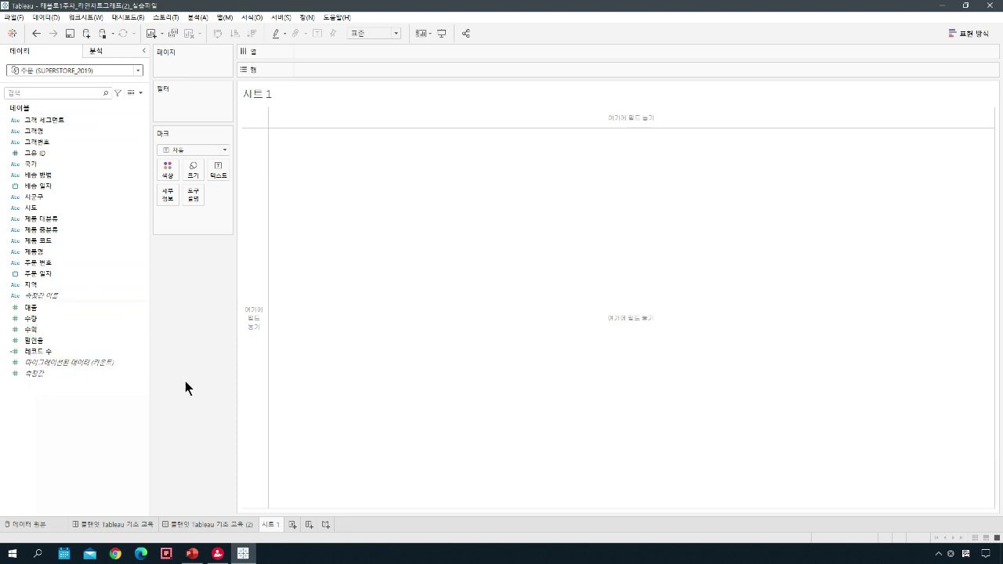
pyautogui.moveTo(152, 369); pyautogui.dragTo(144, 368)
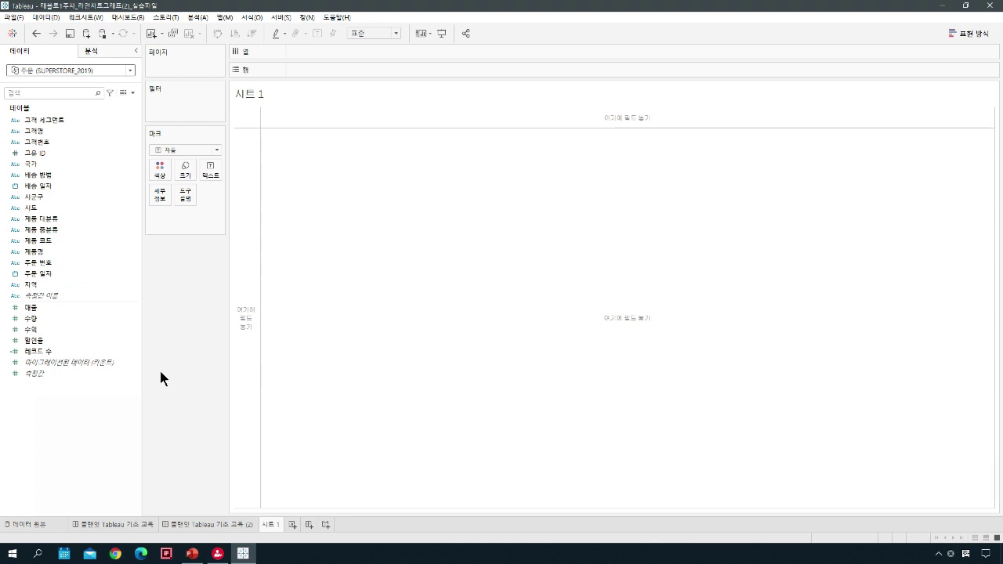
# Step: Add the 매출 measure to the rows of the empty sheet as a sum
pyautogui.click(111, 308)
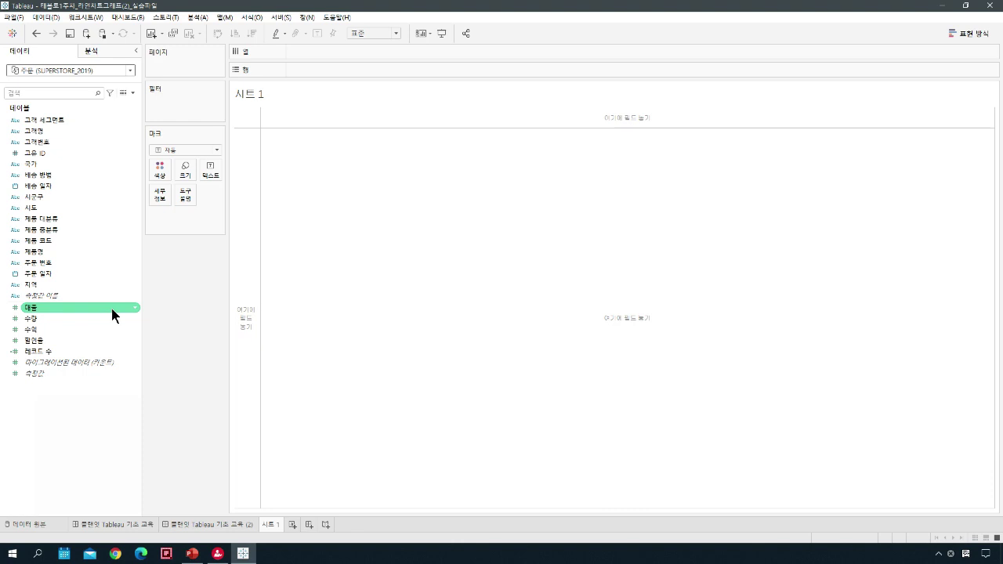
pyautogui.doubleClick(112, 314)
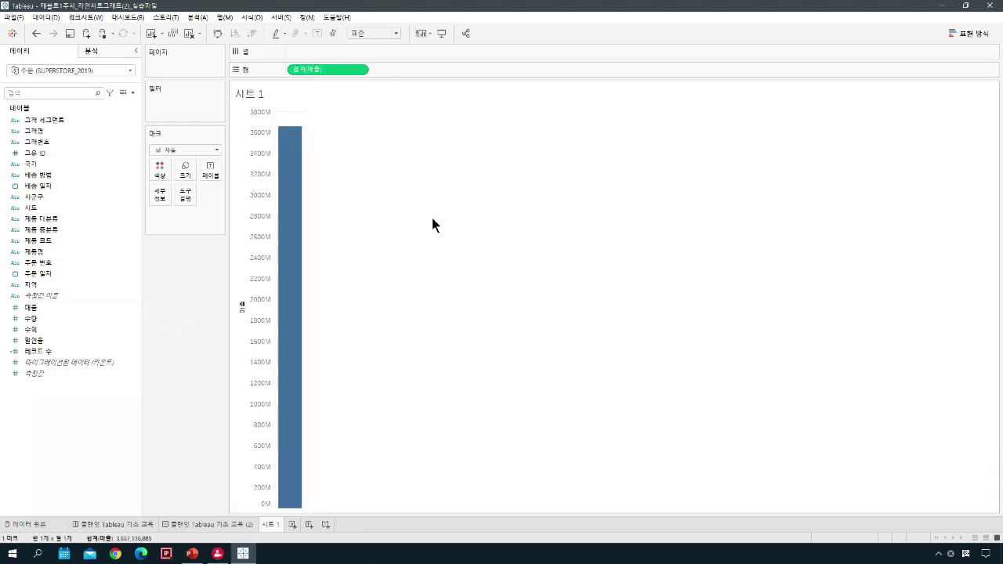
# Step: Try the 라인 mark type on the single 매출 bar, check its mark, and undo the change
pyautogui.click(216, 149)
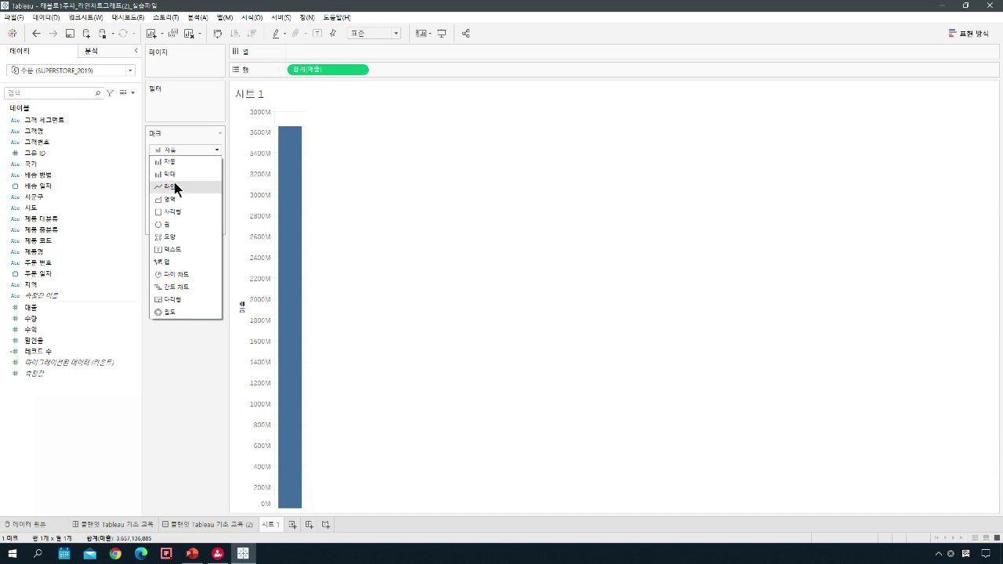
pyautogui.click(191, 188)
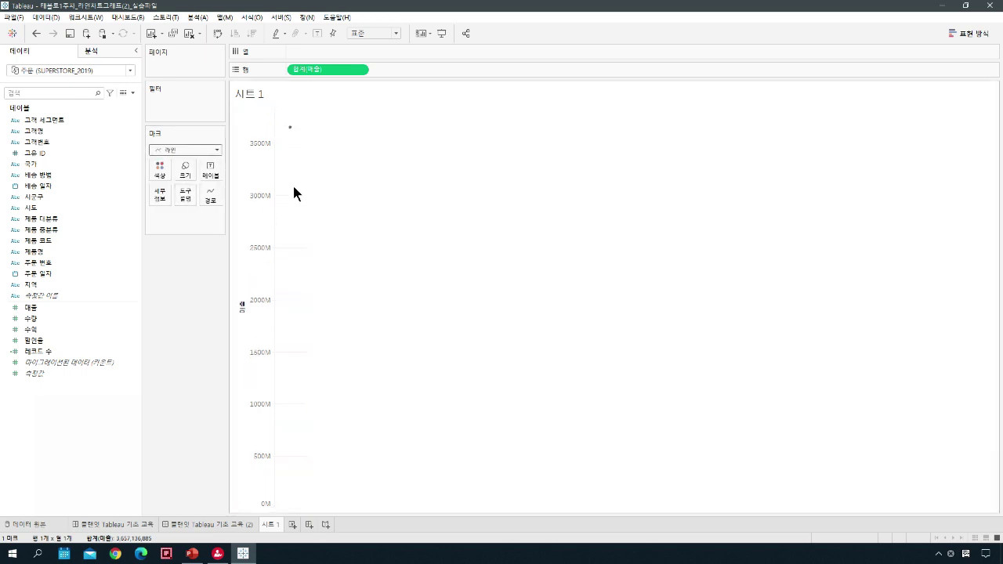
pyautogui.moveTo(287, 128)
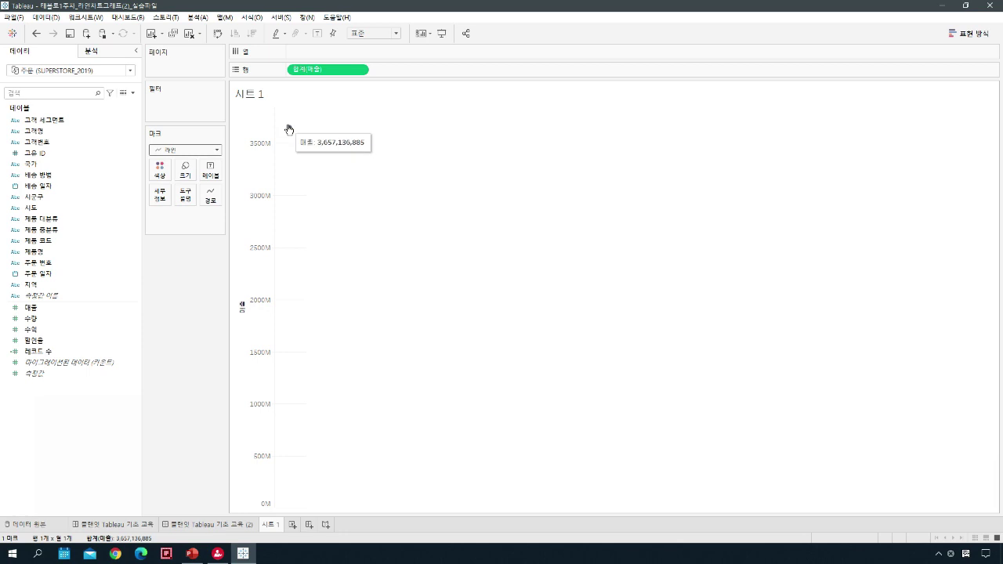
pyautogui.click(36, 33)
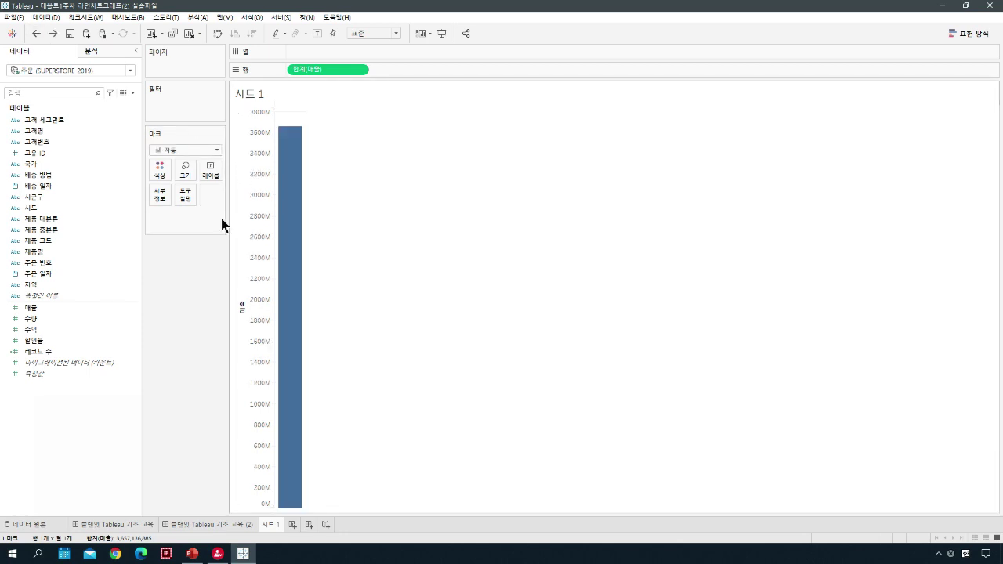
# Step: Place 주문 일자 on the columns by year and inspect the sales values of individual years along the line
pyautogui.click(76, 165)
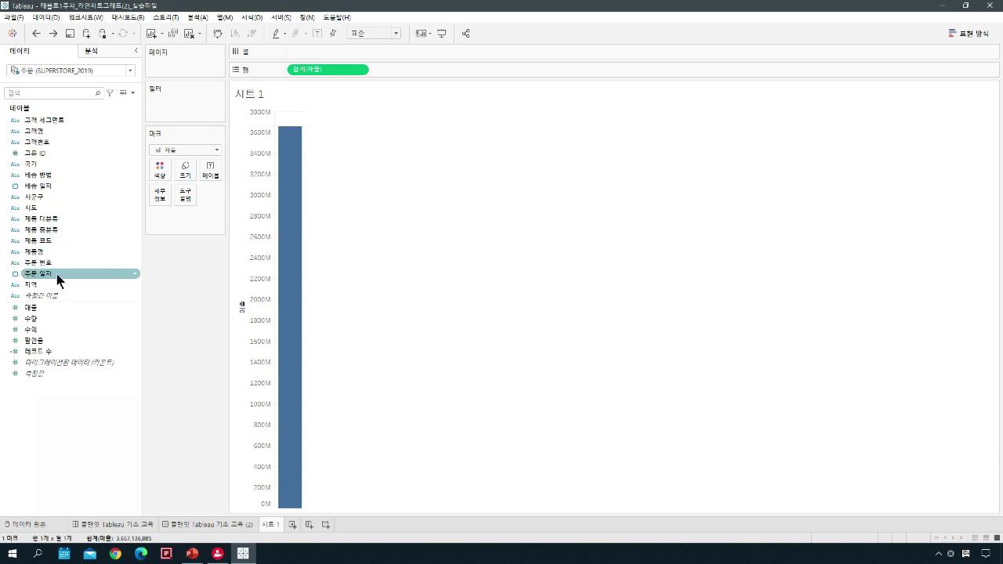
pyautogui.moveTo(51, 273); pyautogui.dragTo(318, 52)
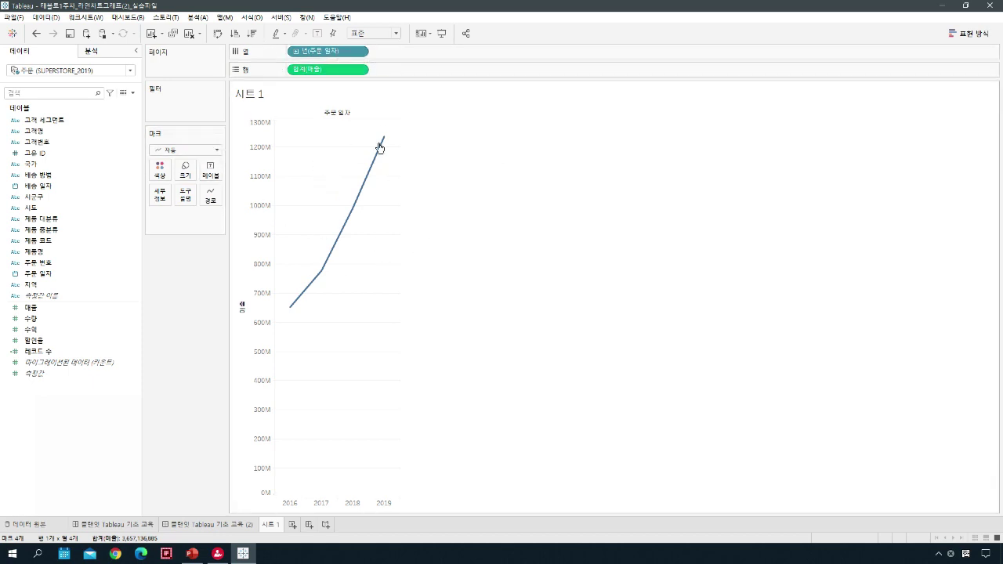
pyautogui.moveTo(384, 140)
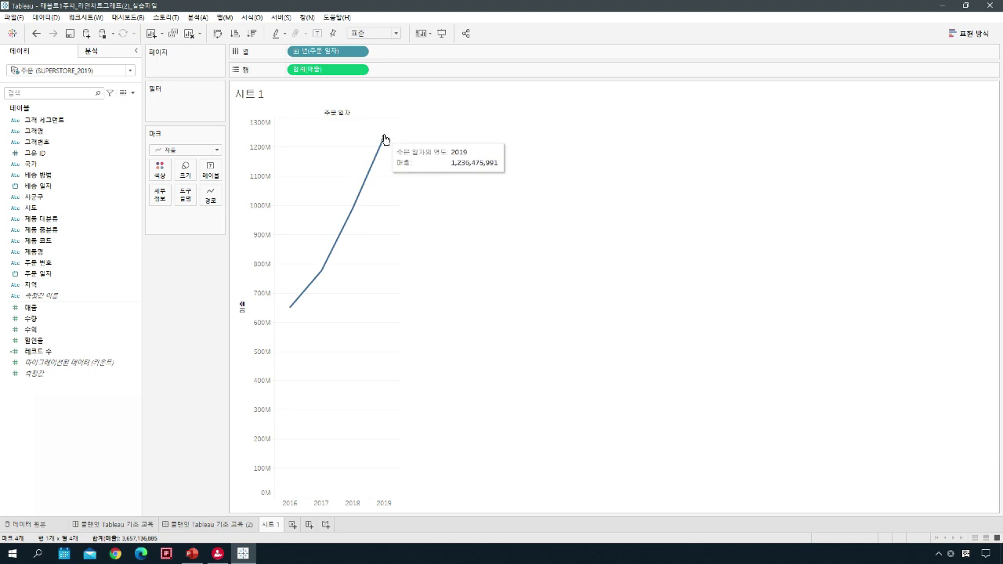
pyautogui.moveTo(352, 212)
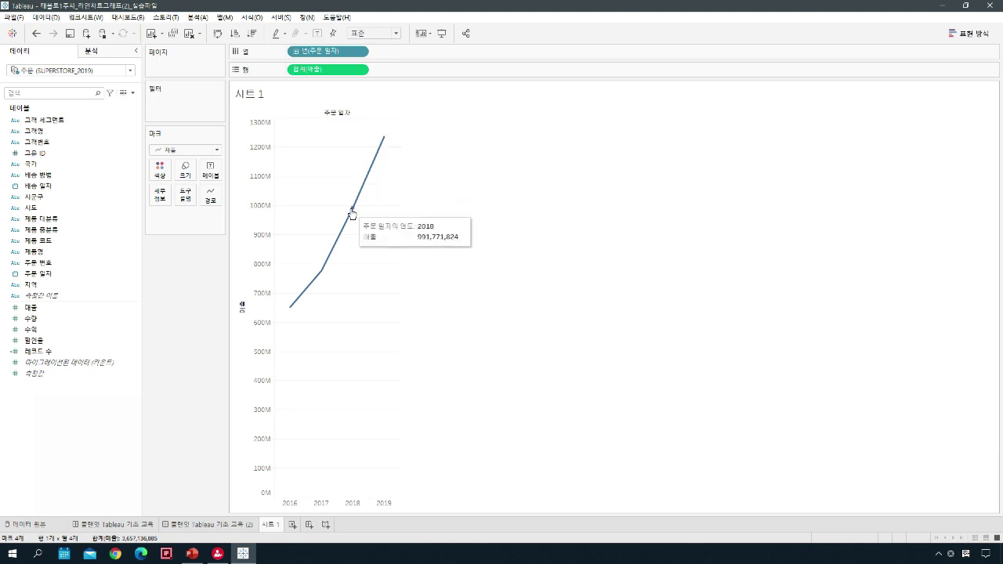
pyautogui.moveTo(289, 311)
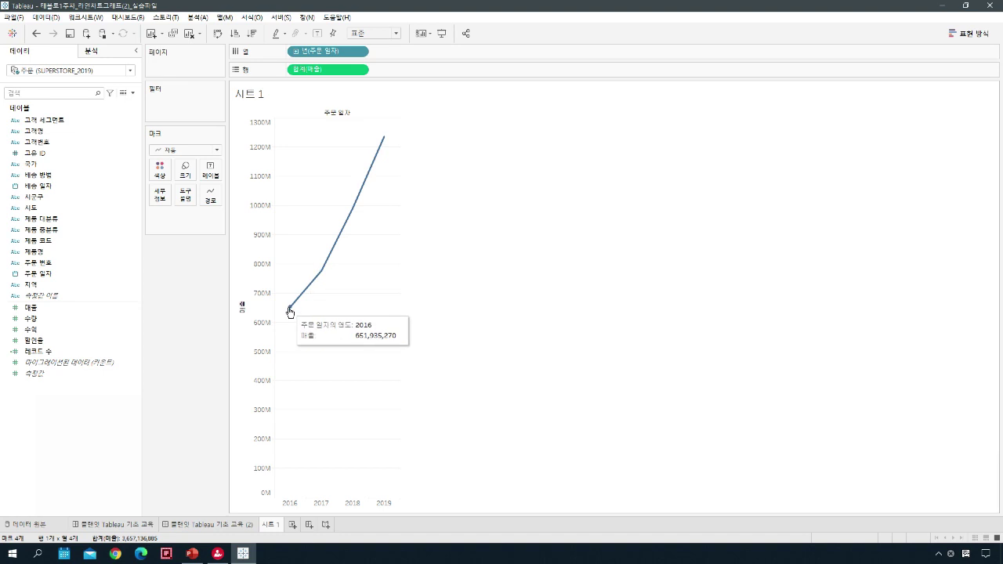
pyautogui.moveTo(379, 157)
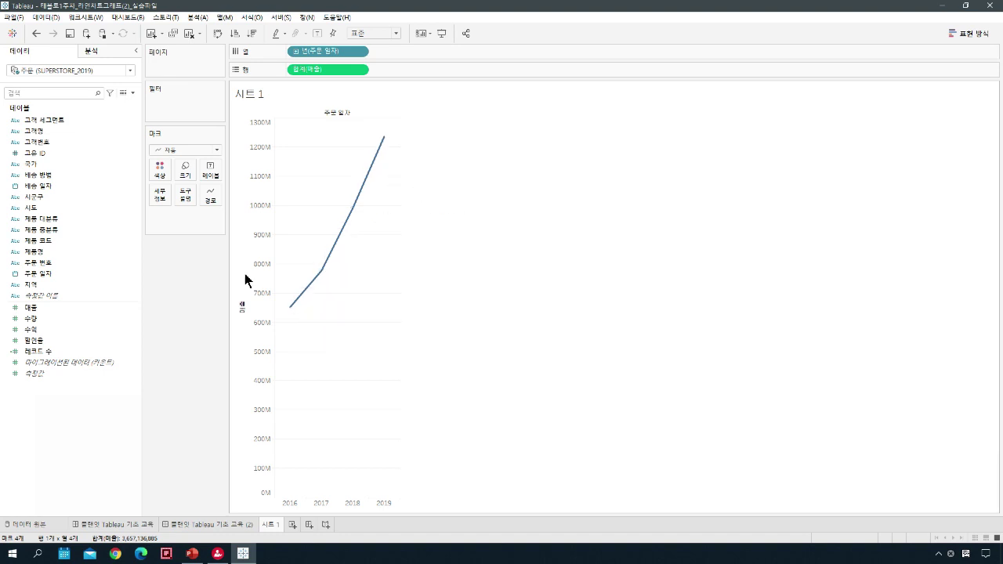
# Step: Switch the yearly sales chart's mark type to 막대 and then to 라인
pyautogui.click(216, 150)
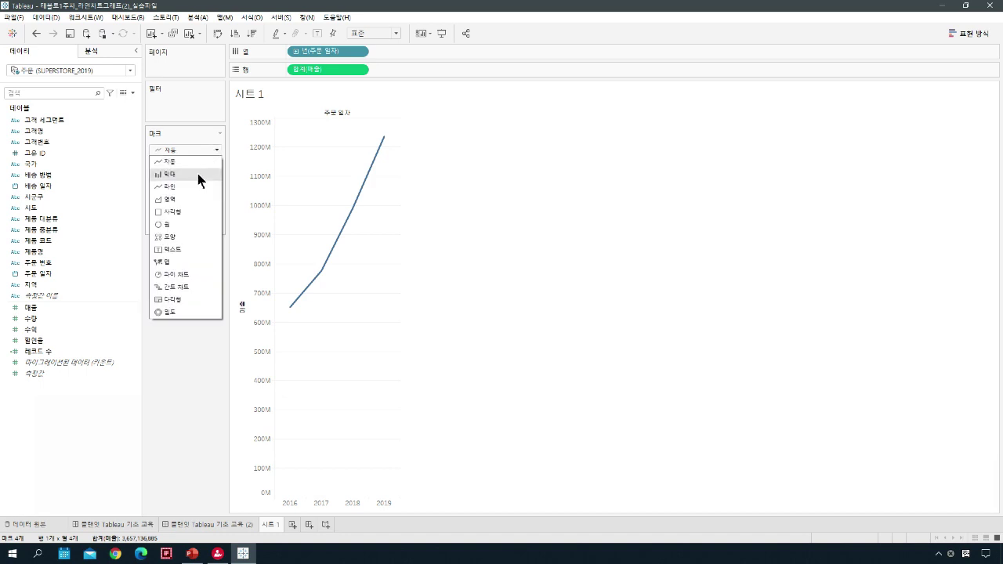
pyautogui.click(199, 176)
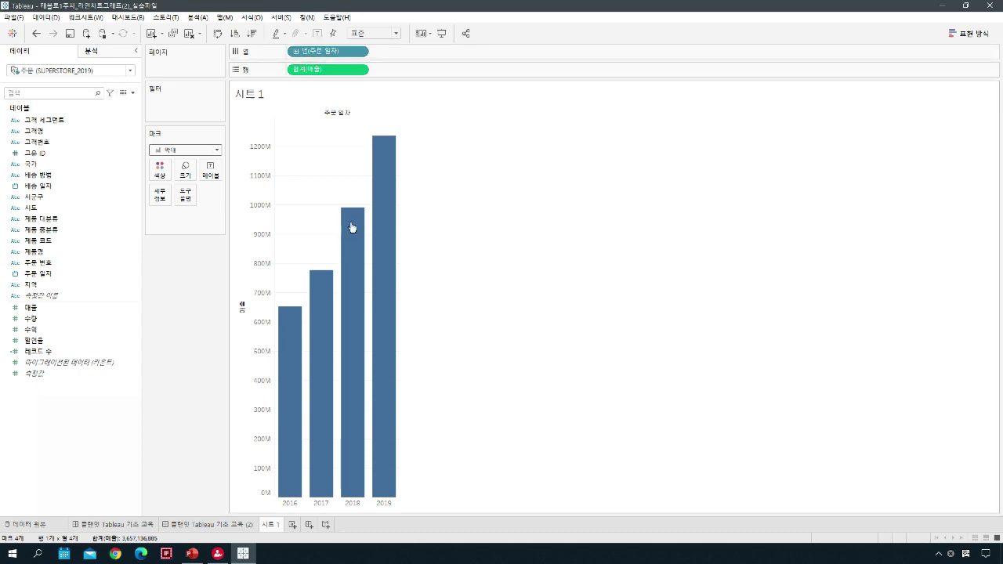
pyautogui.click(211, 149)
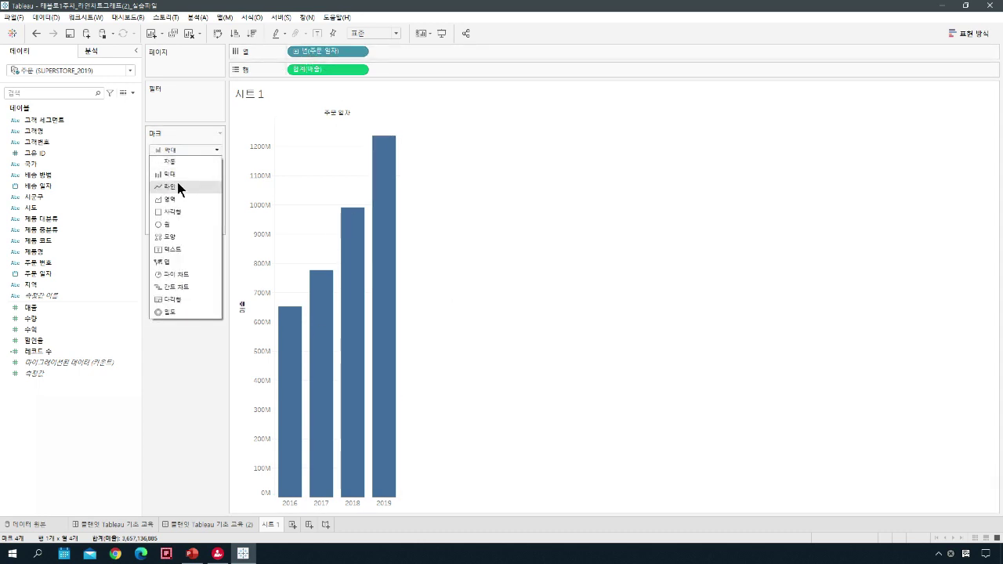
pyautogui.click(177, 186)
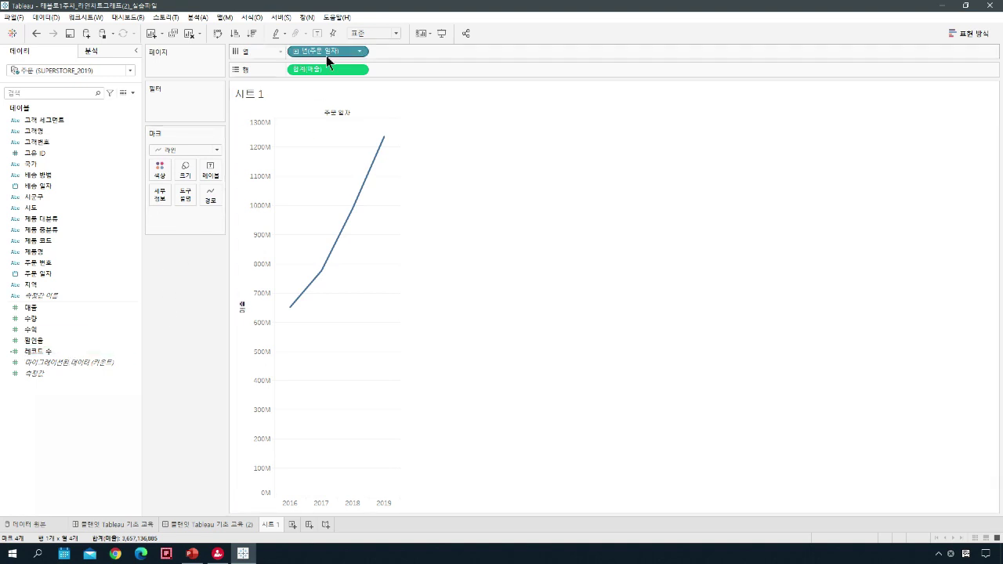
# Step: Remove 주문 일자 and 매출 from the sheet and reset the mark type to 자동
pyautogui.moveTo(326, 56); pyautogui.dragTo(192, 274)
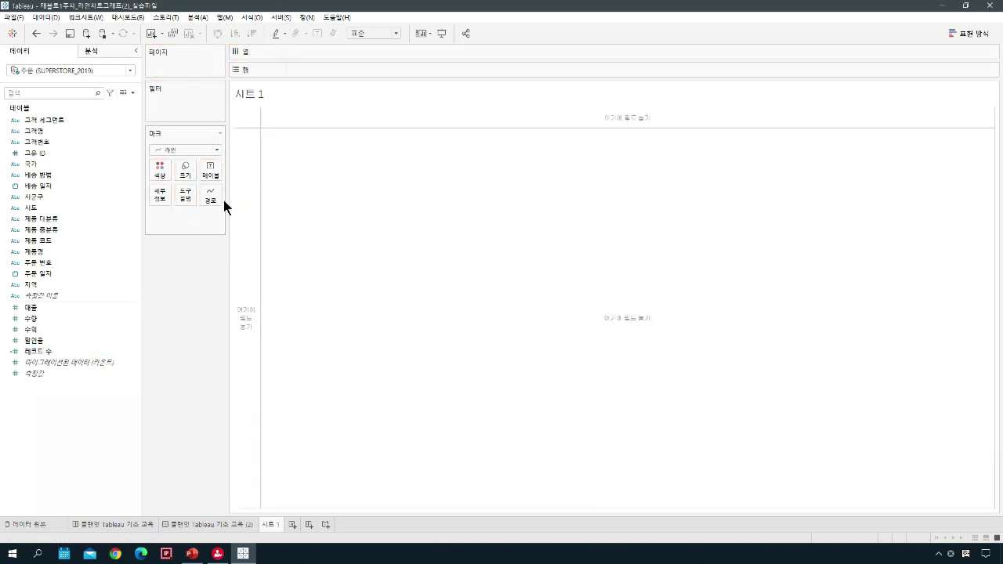
pyautogui.click(217, 149)
pyautogui.click(190, 164)
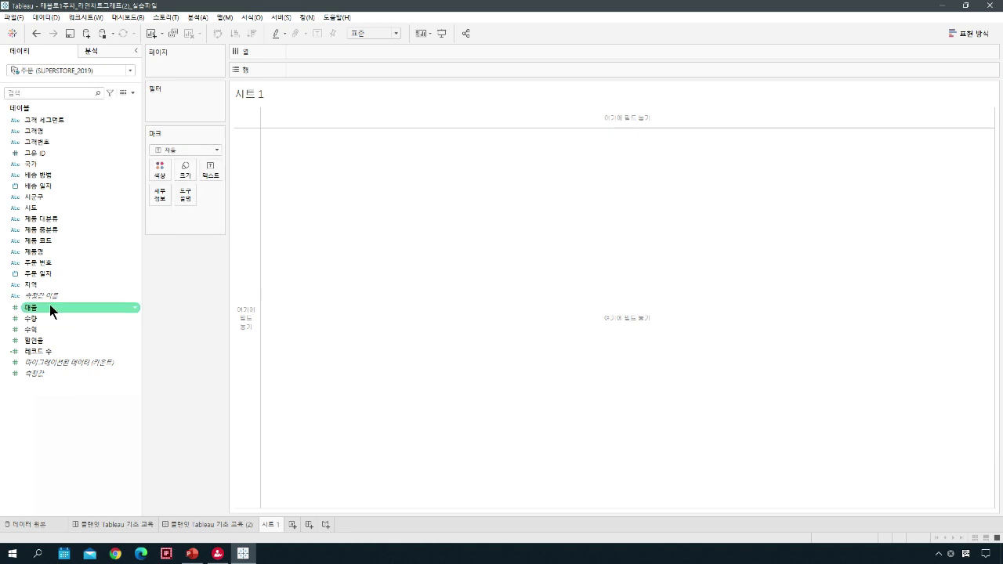
# Step: Build a yearly sales line chart with 매출 on the rows and 주문 일자 on the columns
pyautogui.moveTo(39, 309); pyautogui.dragTo(308, 75)
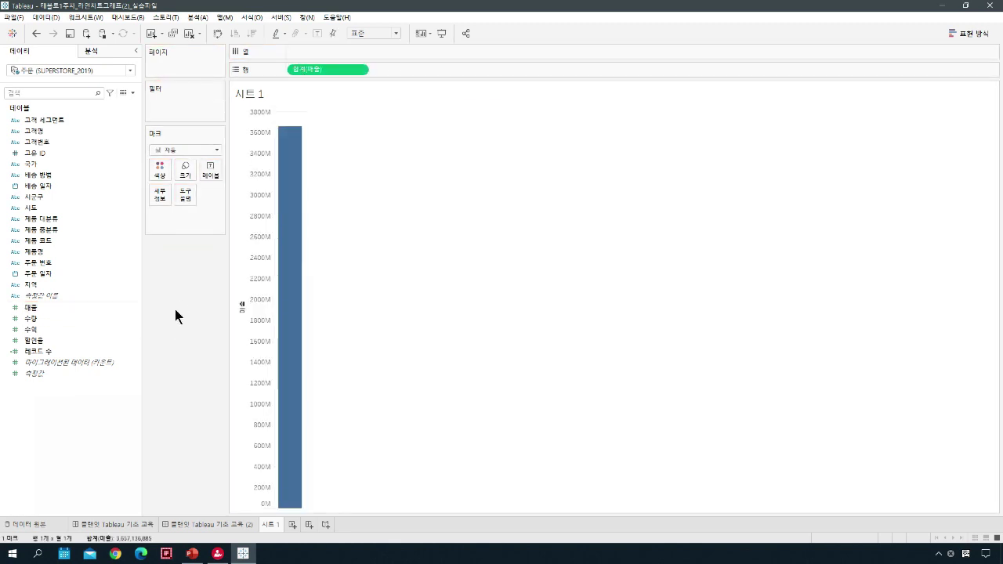
pyautogui.click(81, 273)
pyautogui.moveTo(36, 276); pyautogui.dragTo(314, 53)
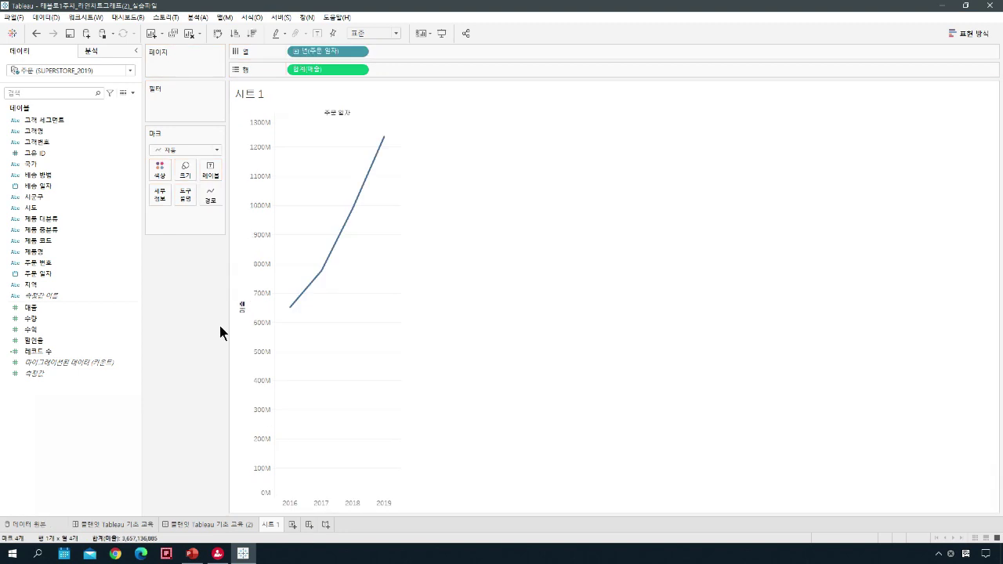
# Step: Drill the 주문 일자 hierarchy on the columns down from year to quarter, month and day
pyautogui.click(296, 52)
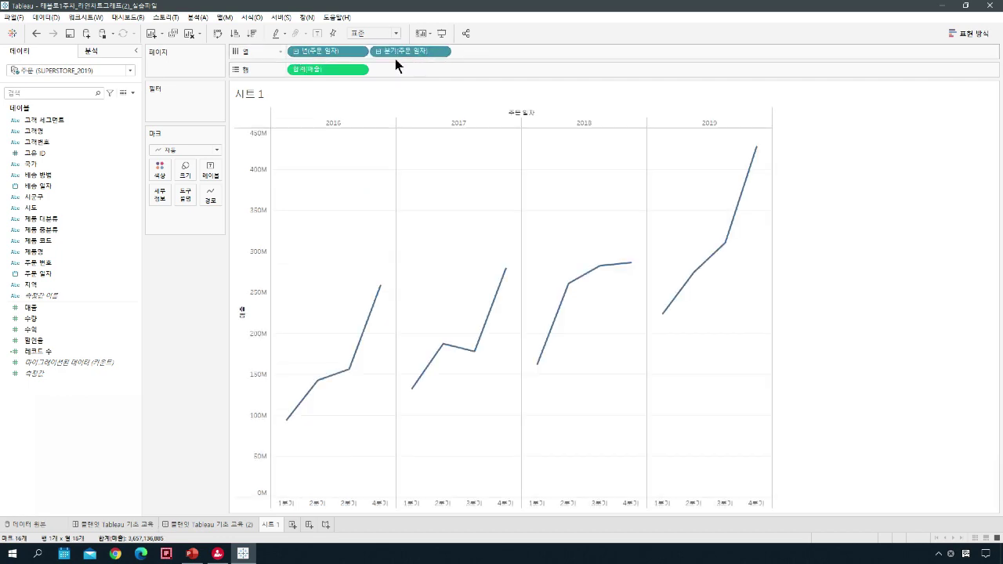
pyautogui.click(377, 51)
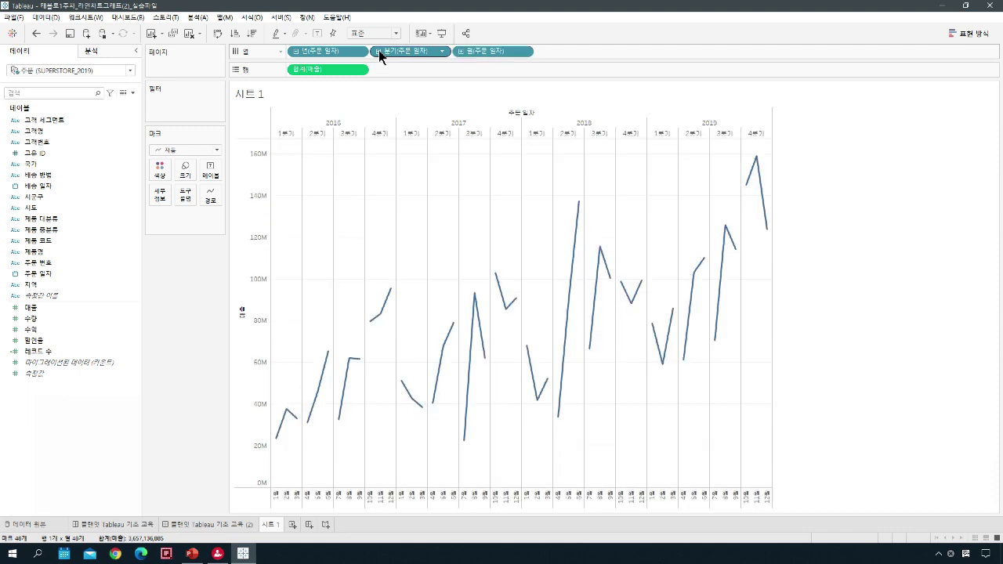
pyautogui.click(461, 51)
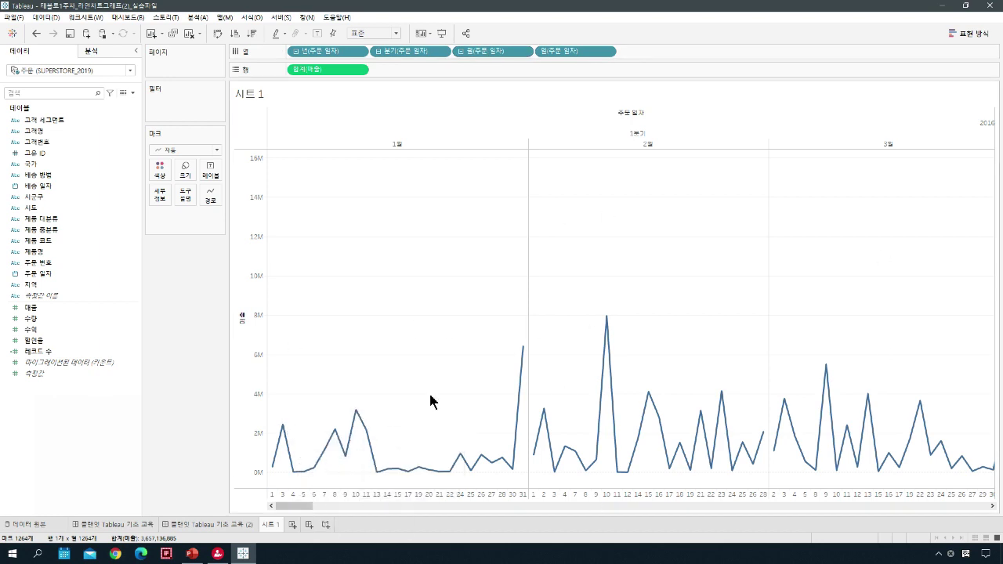
pyautogui.moveTo(608, 319)
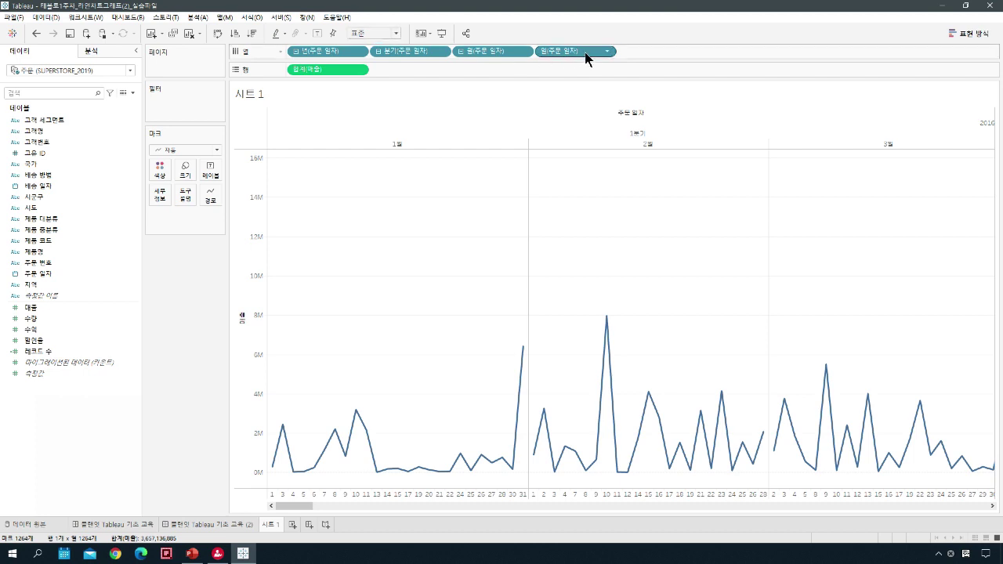
# Step: Remove the day level of 주문 일자 from the columns and fit the chart to 전체 보기
pyautogui.moveTo(592, 56); pyautogui.dragTo(221, 275)
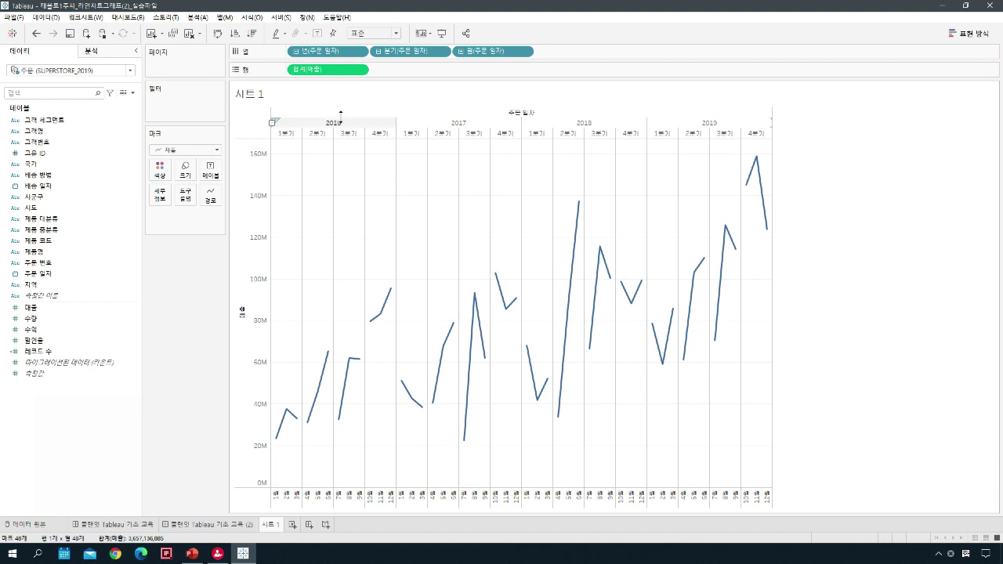
pyautogui.click(399, 31)
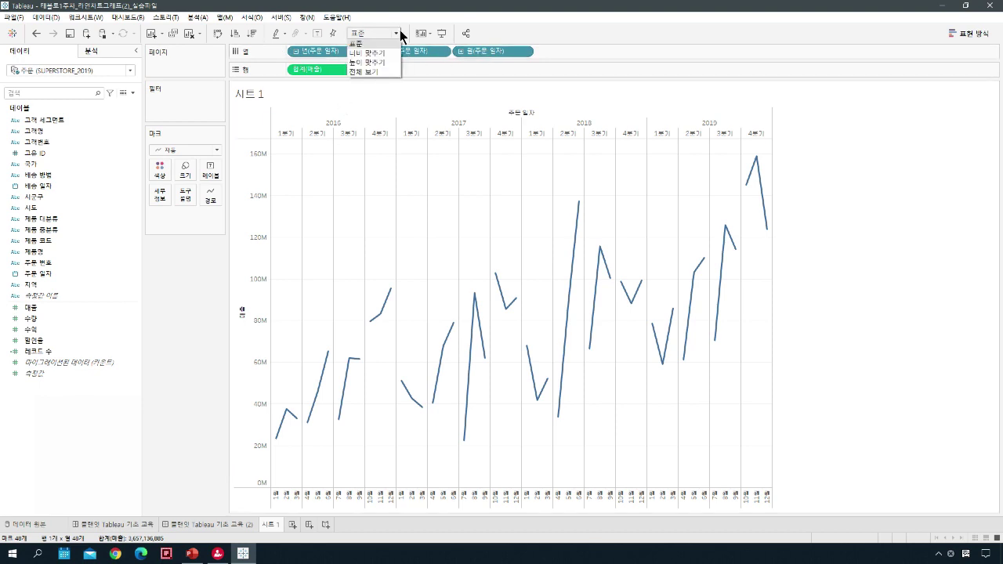
pyautogui.click(386, 71)
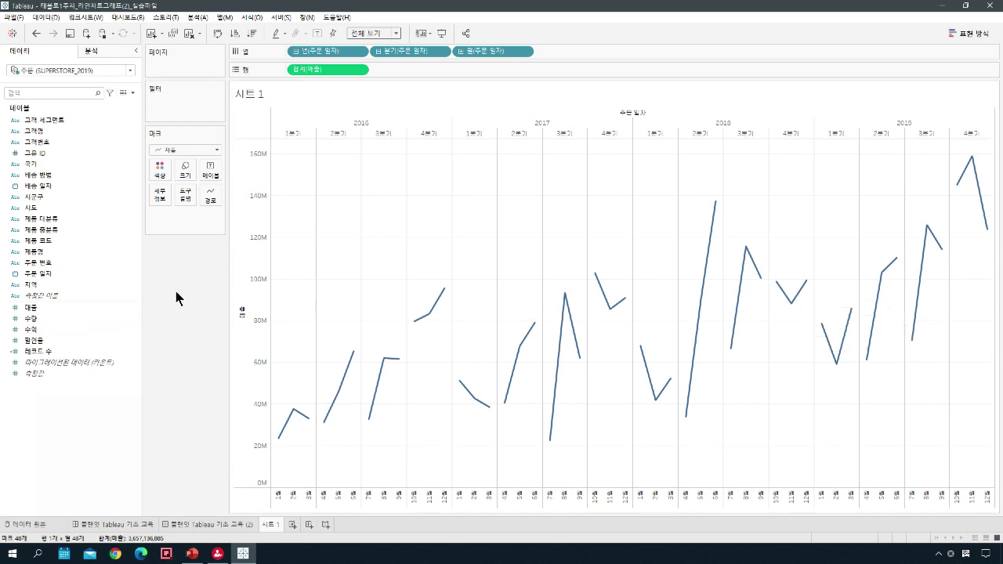
# Step: Collapse the 주문 일자 hierarchy to the year level and clear both 매출 and 주문 일자 from the sheet
pyautogui.click(378, 51)
pyautogui.click(296, 50)
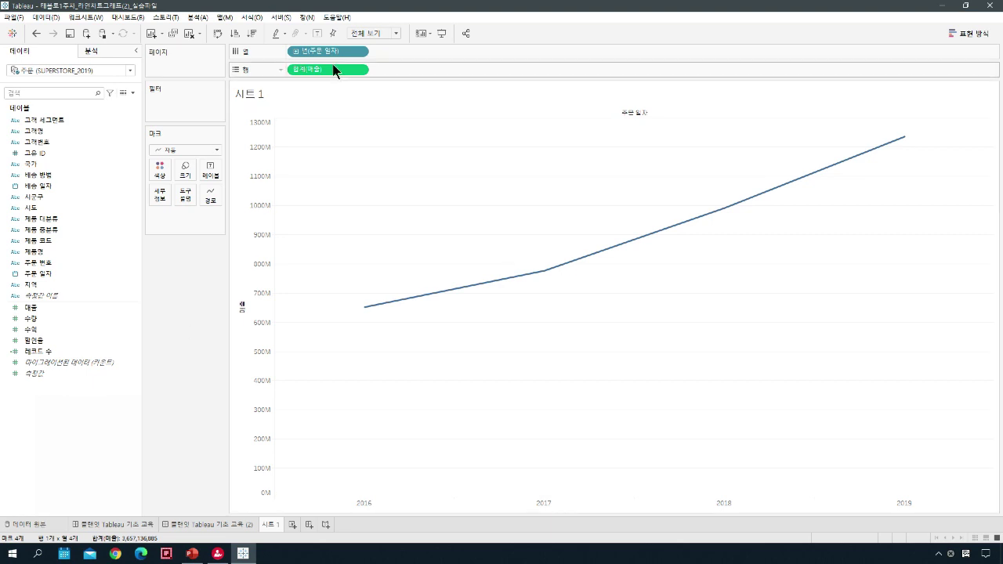
pyautogui.moveTo(336, 70); pyautogui.dragTo(205, 300)
pyautogui.moveTo(337, 49); pyautogui.dragTo(189, 292)
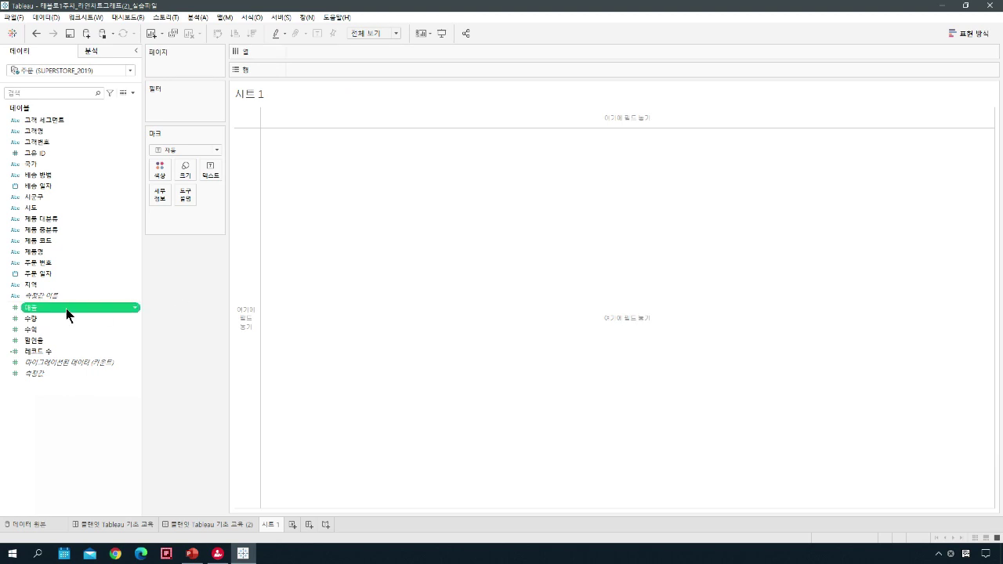
# Step: Place 매출 on the rows of the cleared sheet again
pyautogui.moveTo(68, 313); pyautogui.dragTo(330, 74)
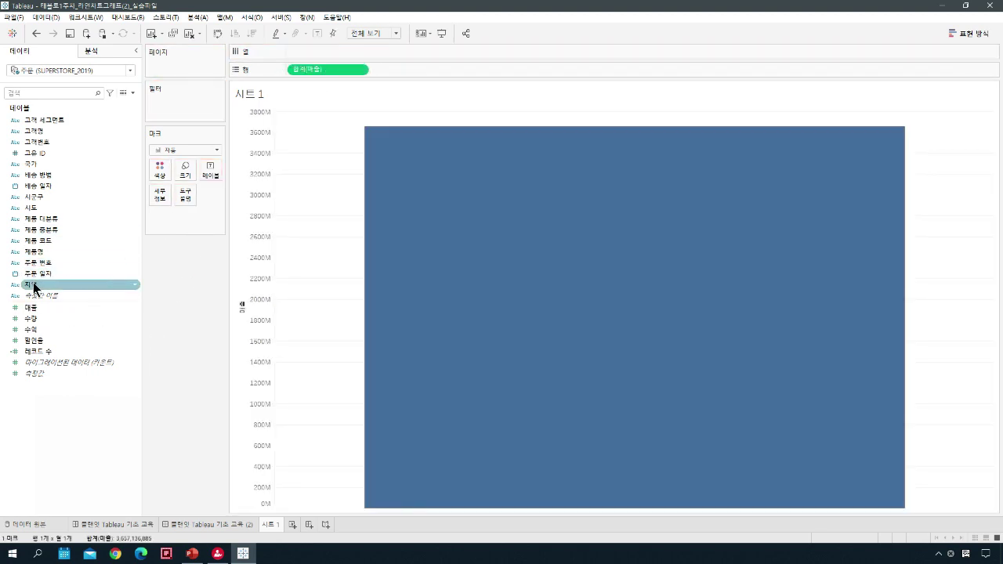
# Step: Set the sheet's fit to 표준 and remove 매출 from the rows
pyautogui.click(395, 34)
pyautogui.click(374, 41)
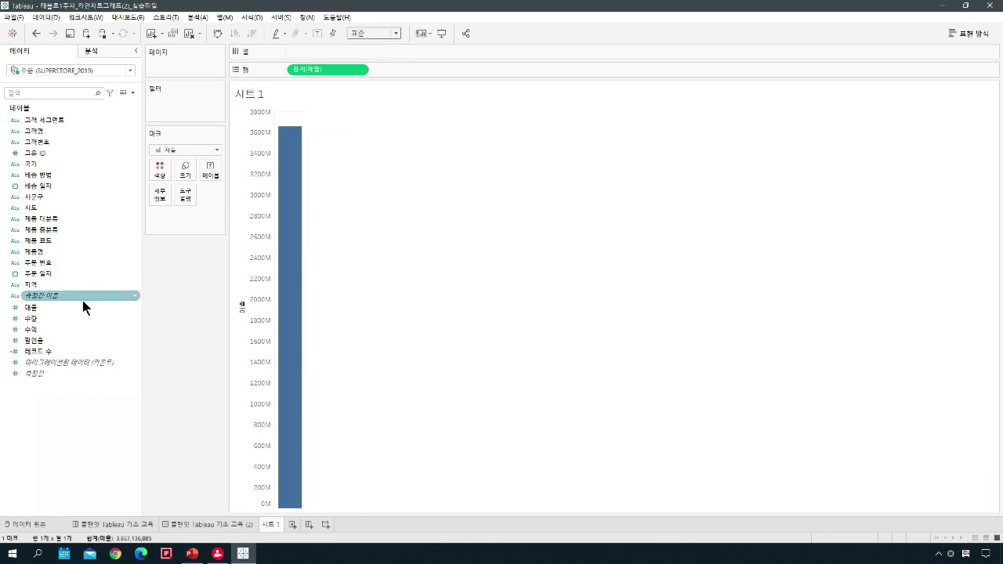
pyautogui.moveTo(318, 70); pyautogui.dragTo(171, 276)
pyautogui.click(395, 33)
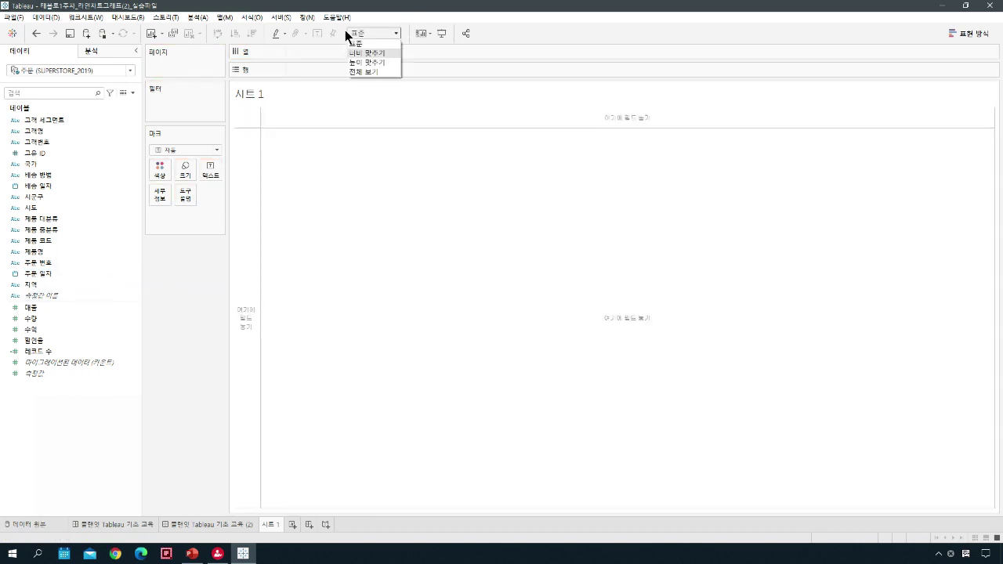
pyautogui.click(300, 93)
# Step: Place 매출 on the rows and 주문 일자 on the columns
pyautogui.moveTo(39, 319); pyautogui.dragTo(305, 73)
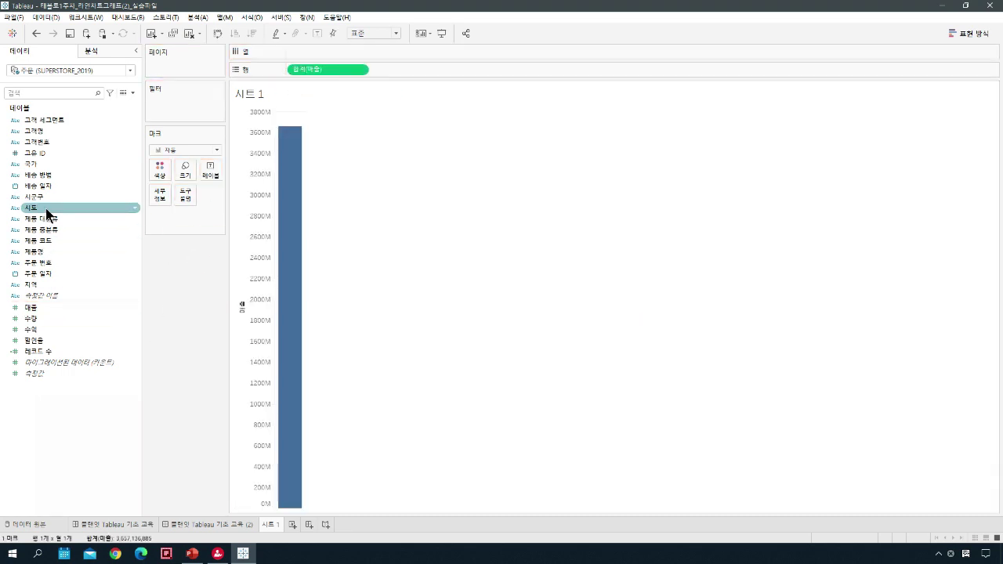
pyautogui.moveTo(50, 273); pyautogui.dragTo(311, 52)
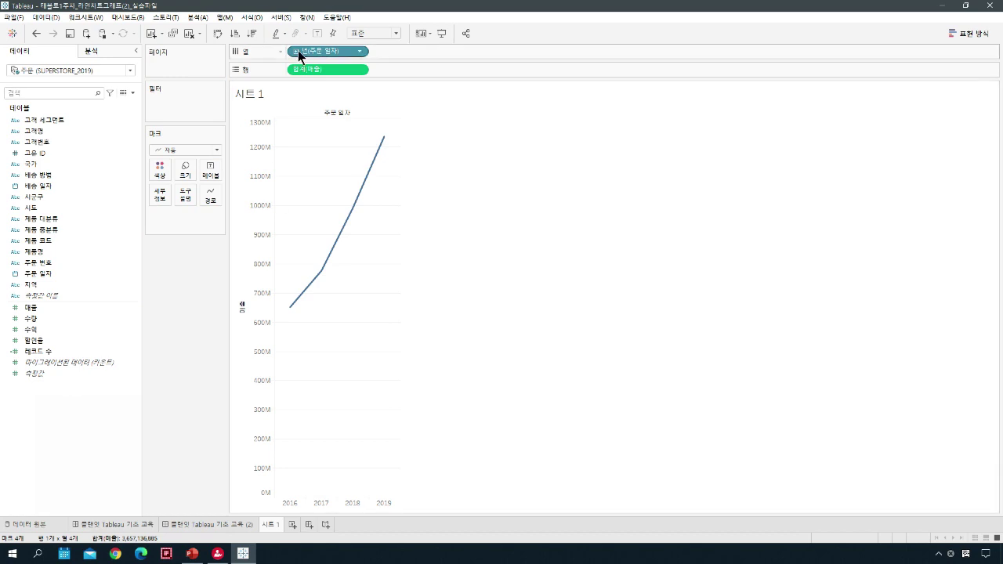
# Step: Switch 주문 일자 on the columns to the discrete 분기 level
pyautogui.click(359, 51)
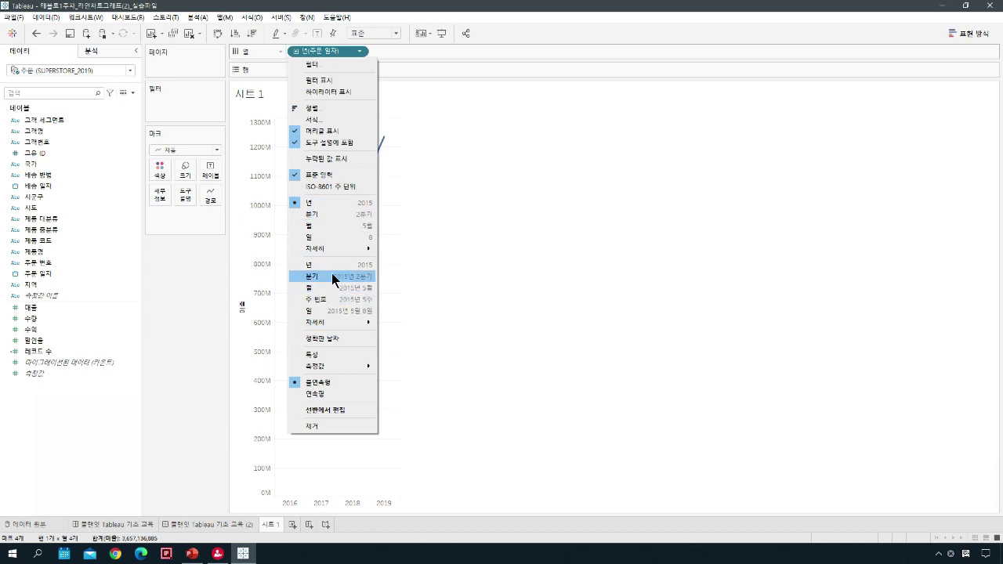
pyautogui.click(338, 221)
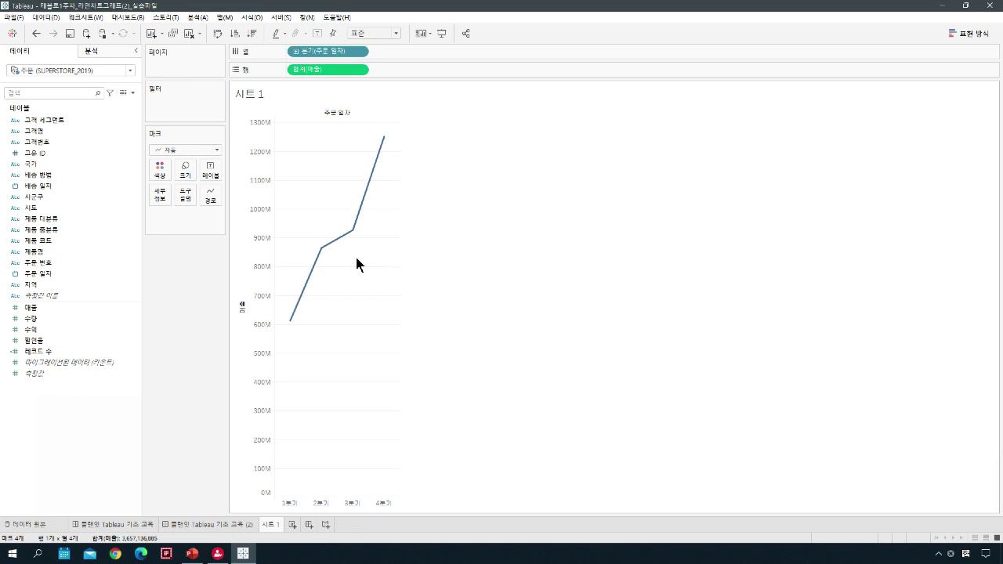
pyautogui.moveTo(294, 322)
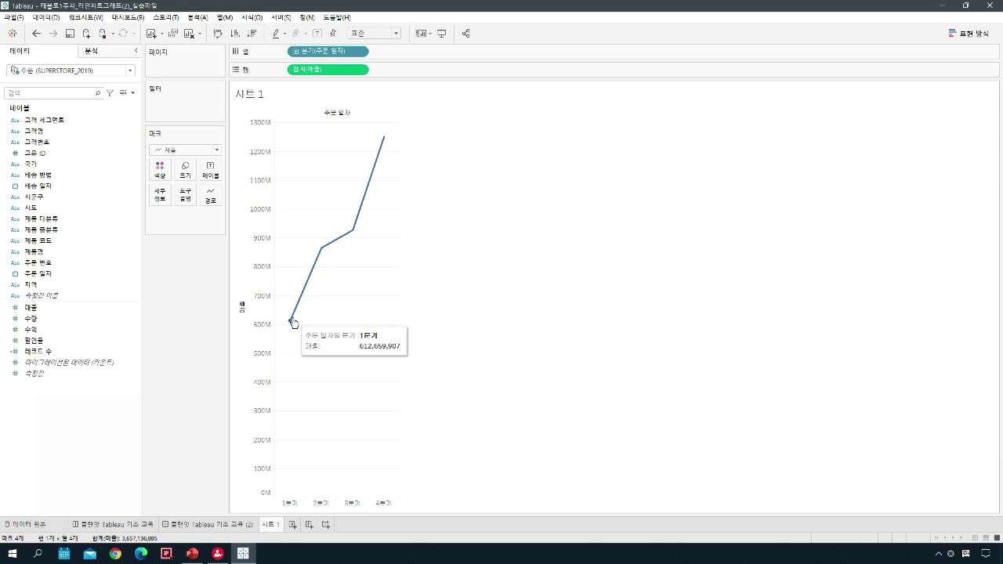
# Step: Open a blank Notepad document and resize and move its window beside the line chart
pyautogui.press('super+r')
pyautogui.write('notepad')
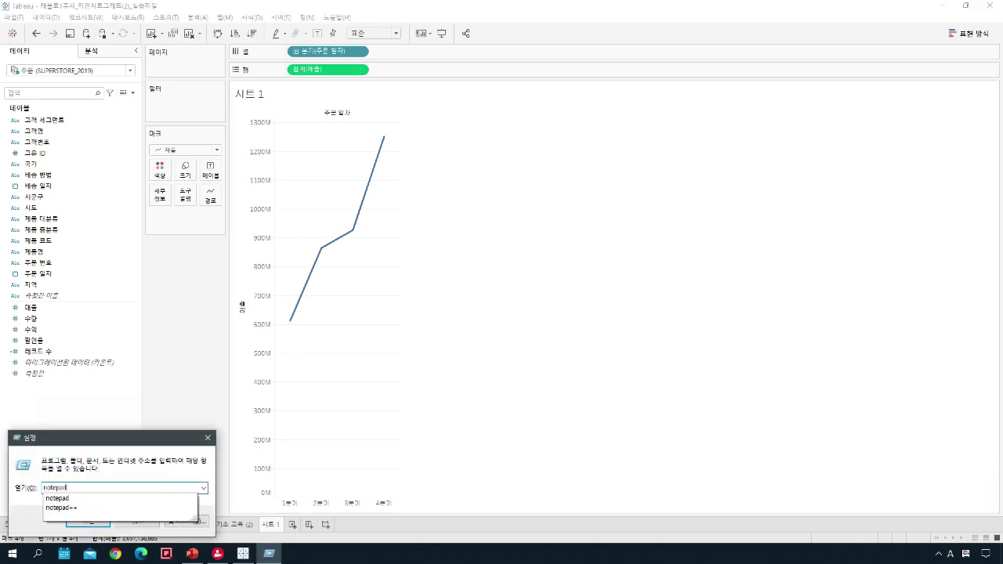
pyautogui.press('Return')
pyautogui.moveTo(889, 146); pyautogui.dragTo(823, 185)
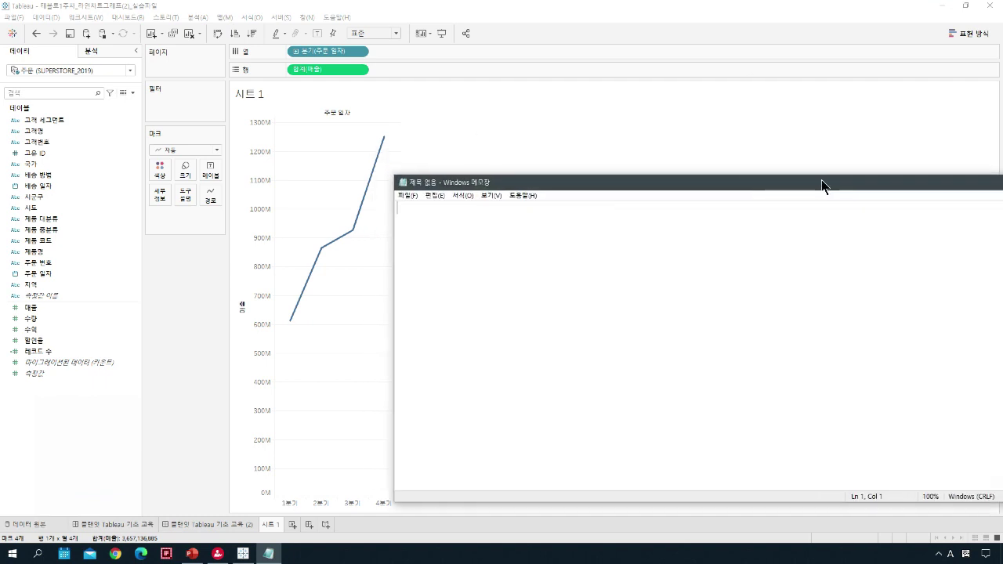
pyautogui.moveTo(394, 175); pyautogui.dragTo(542, 248)
pyautogui.moveTo(723, 260); pyautogui.dragTo(587, 200)
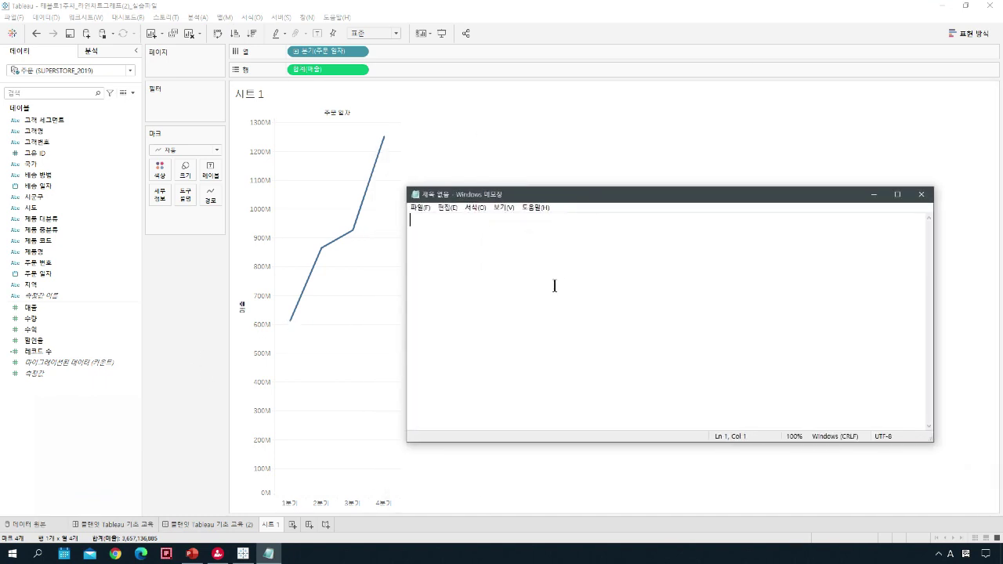
# Step: Write the date range "2016.1 ~ 2019.12" in the Notepad document
pyautogui.write('2016')
pyautogui.write('.`')
pyautogui.press('BackSpace')
pyautogui.press('BackSpace')
pyautogui.write('1 ~ 2019.12')
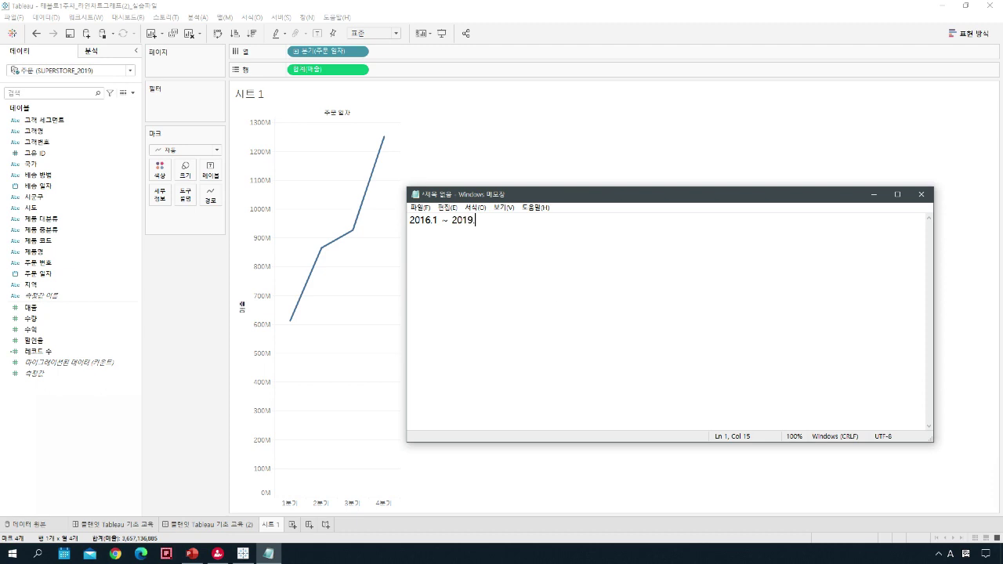
# Step: Leave a blank line below the date range and write "2016.1분기," on the following line
pyautogui.press('Return')
pyautogui.press('Return')
pyautogui.write('1')
pyautogui.write('016.1qns')
pyautogui.press('BackSpace')
pyautogui.press('BackSpace')
pyautogui.press('BackSpace')
pyautogui.write('분기,')
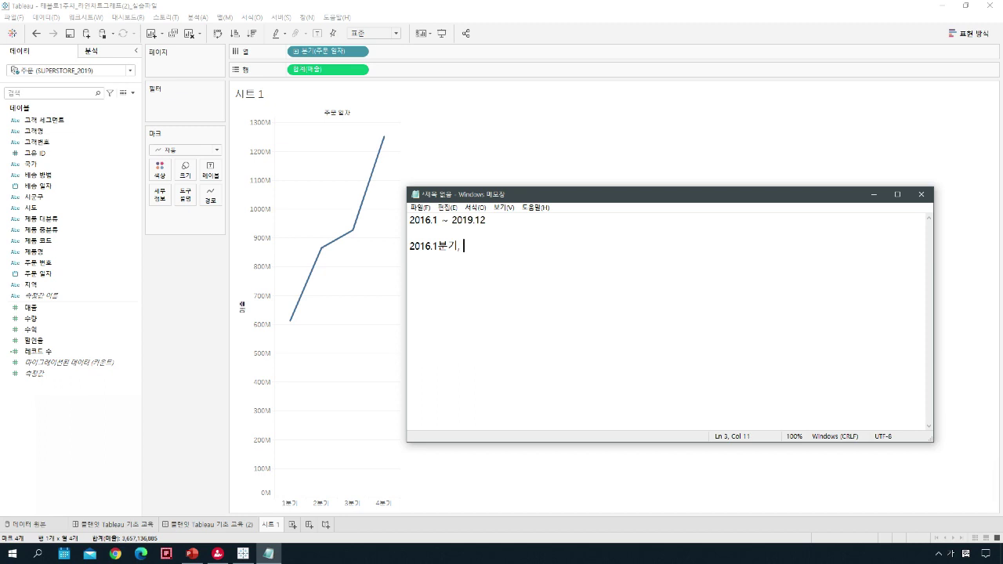
# Step: Duplicate the 2016.1분기 entry twice on the same line, changing the copies to 2017.1분기 and 2018.1분기
pyautogui.hotkey('shift', 'Home')
pyautogui.hotkey('ctrl', 'c')
pyautogui.press('End')
pyautogui.hotkey('ctrl', 'v')
pyautogui.press('Delete')
pyautogui.write('7')
pyautogui.press('End')
pyautogui.hotkey('ctrl', 'v')
pyautogui.press('Delete')
pyautogui.write('8')
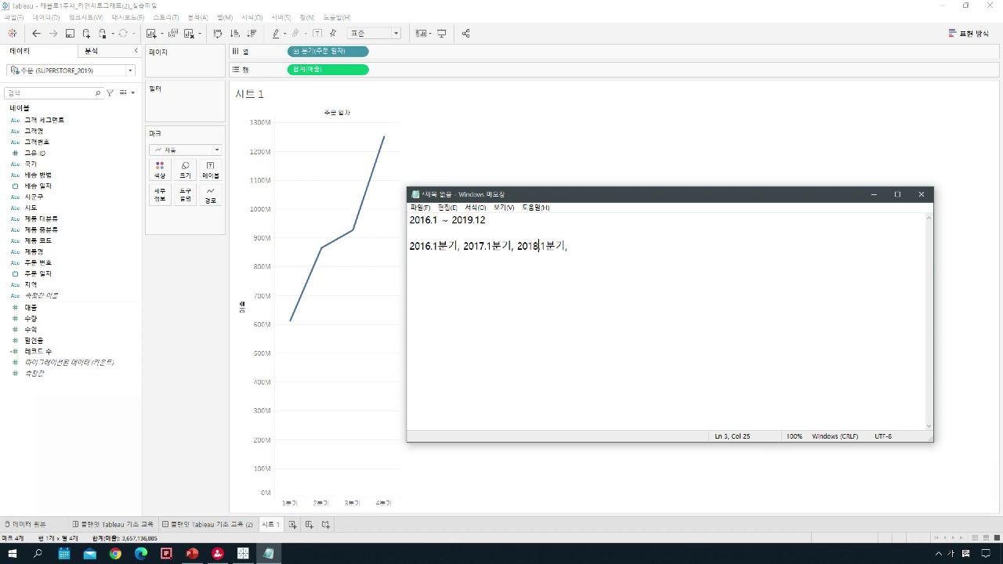
# Step: Append a 2019.1분기 entry to the line and minimize Notepad to return to the Tableau sheet
pyautogui.hotkey('ctrl', 'v')
pyautogui.press('Left')
pyautogui.press('Left')
pyautogui.press('Left')
pyautogui.press('Delete')
pyautogui.write('9')
pyautogui.press('End')
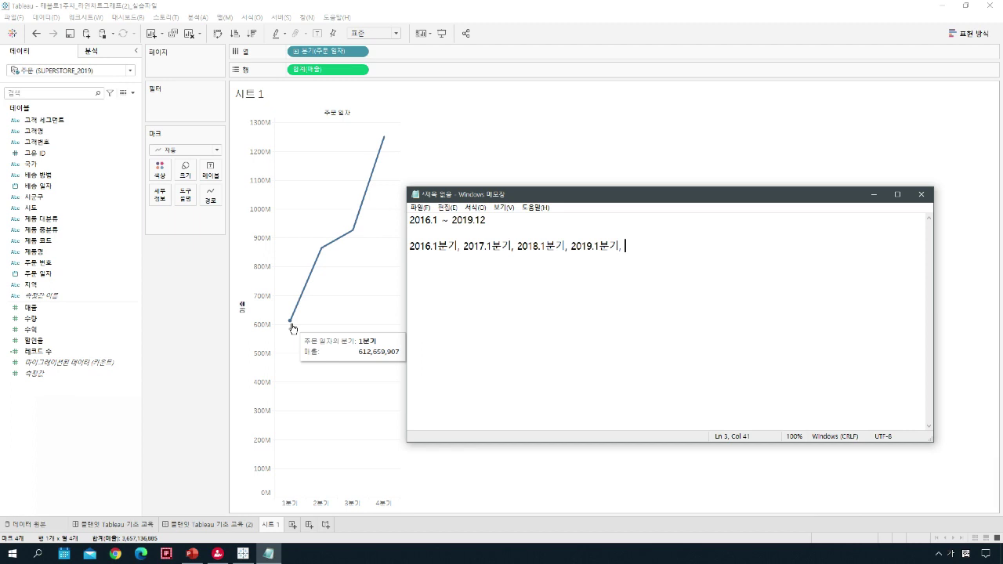
pyautogui.click(876, 194)
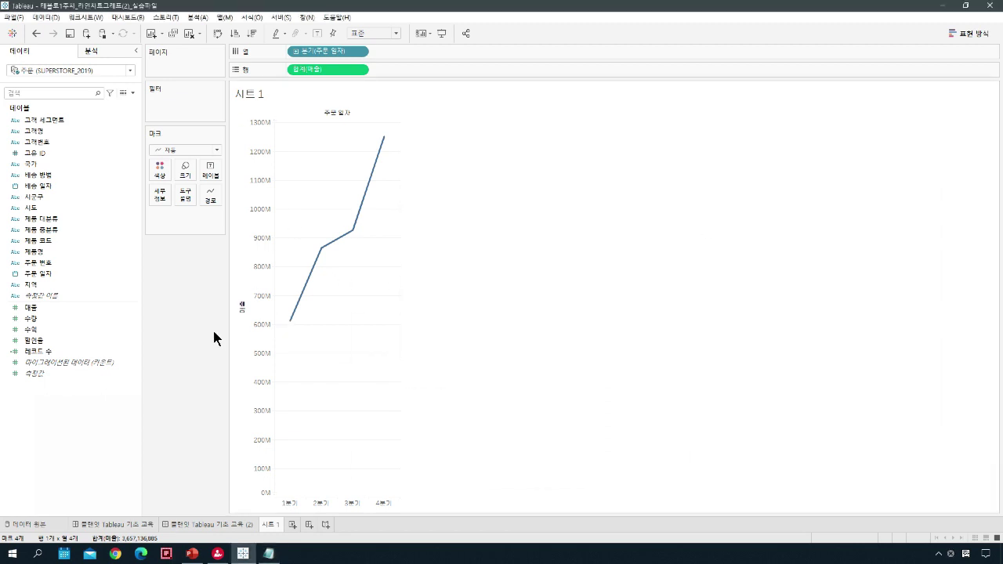
# Step: Switch 주문 일자 on the columns to the discrete 월 level and back to discrete 분기
pyautogui.click(360, 51)
pyautogui.click(321, 225)
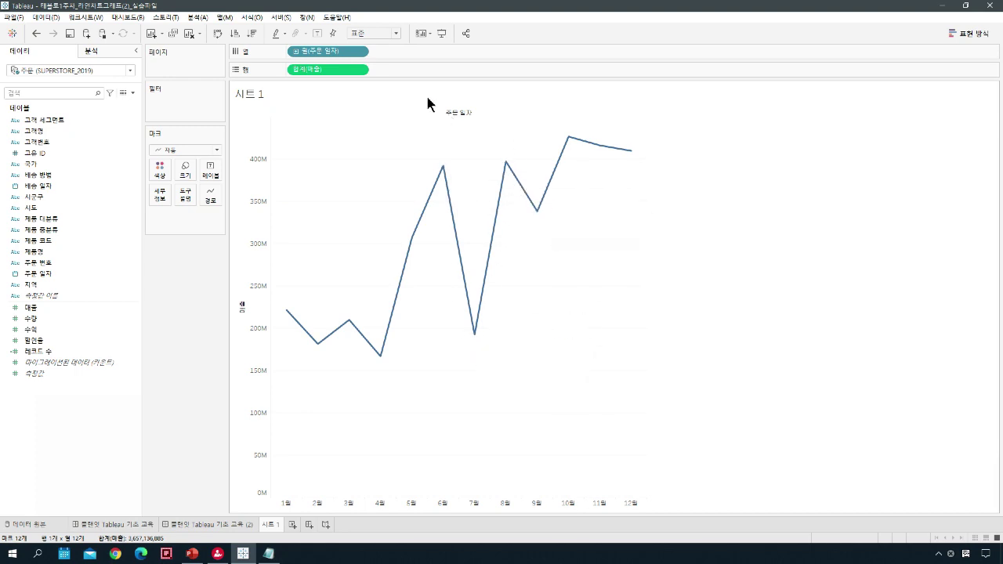
pyautogui.click(361, 52)
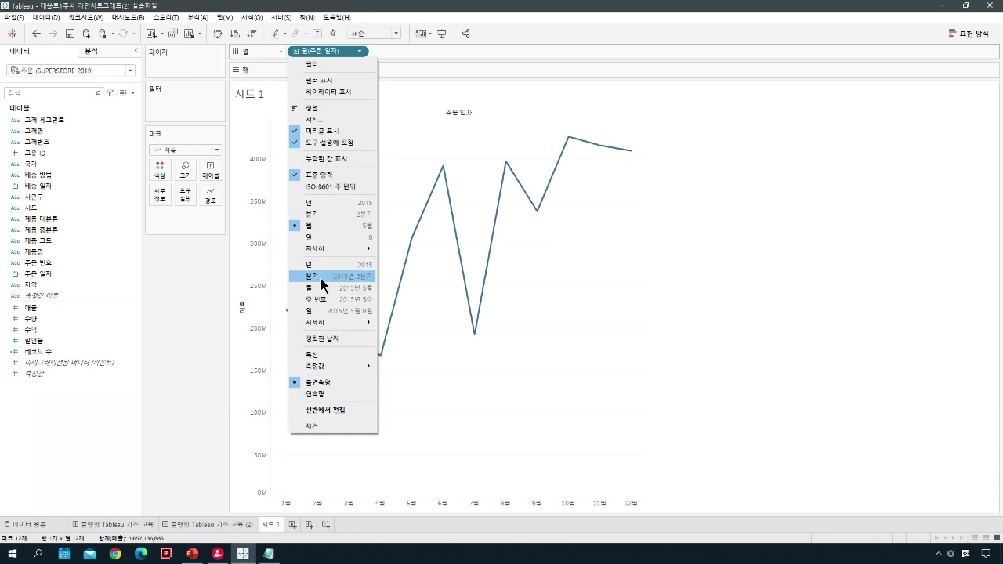
pyautogui.click(318, 217)
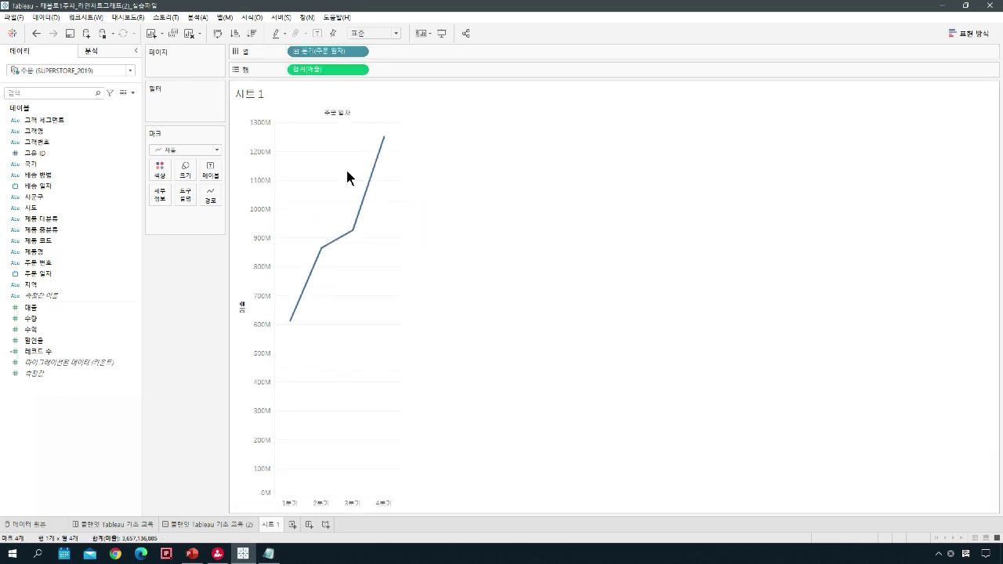
# Step: Show 주문 일자 at the continuous 분기 level and switch it to the discrete 월 level
pyautogui.click(360, 50)
pyautogui.click(333, 277)
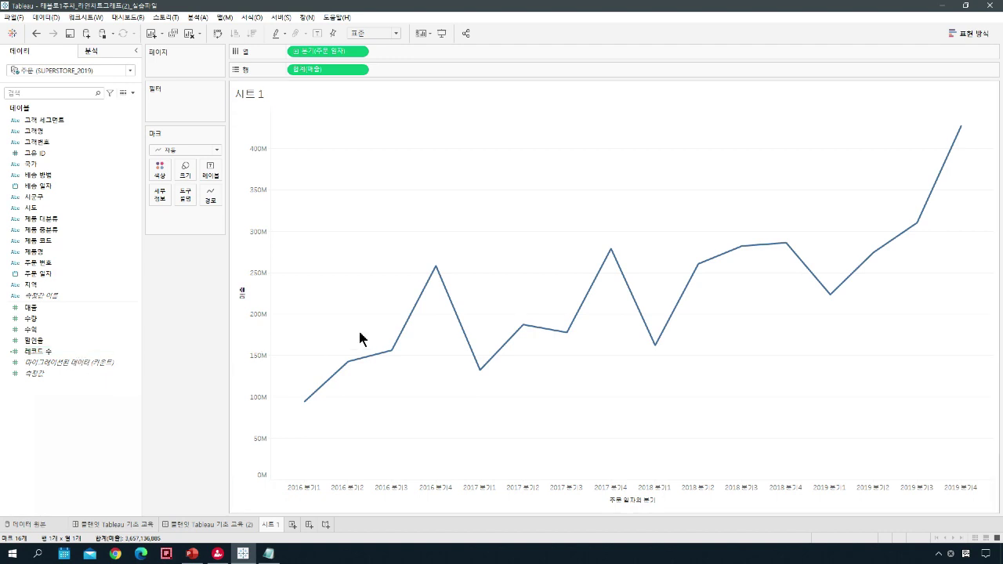
pyautogui.click(362, 51)
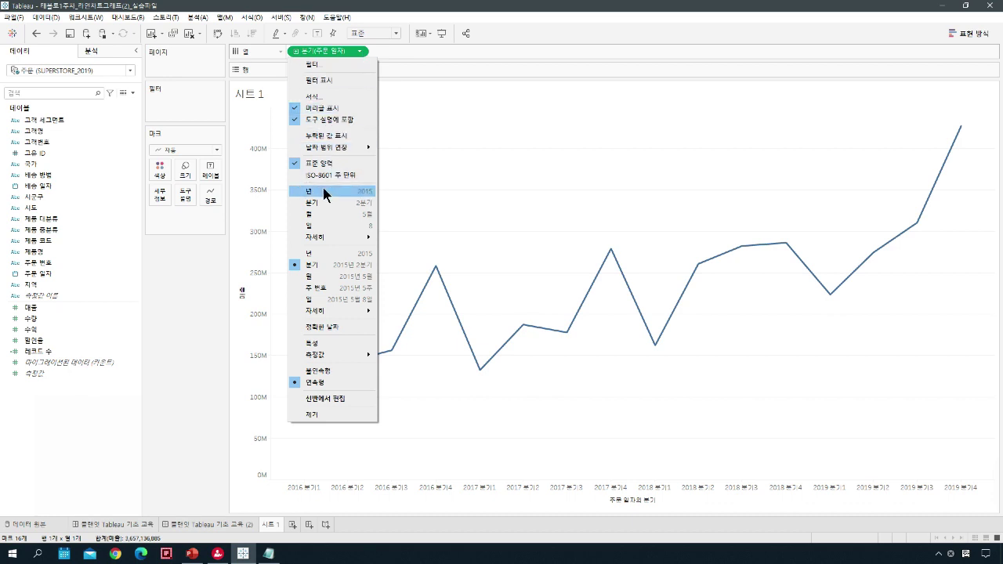
pyautogui.click(318, 214)
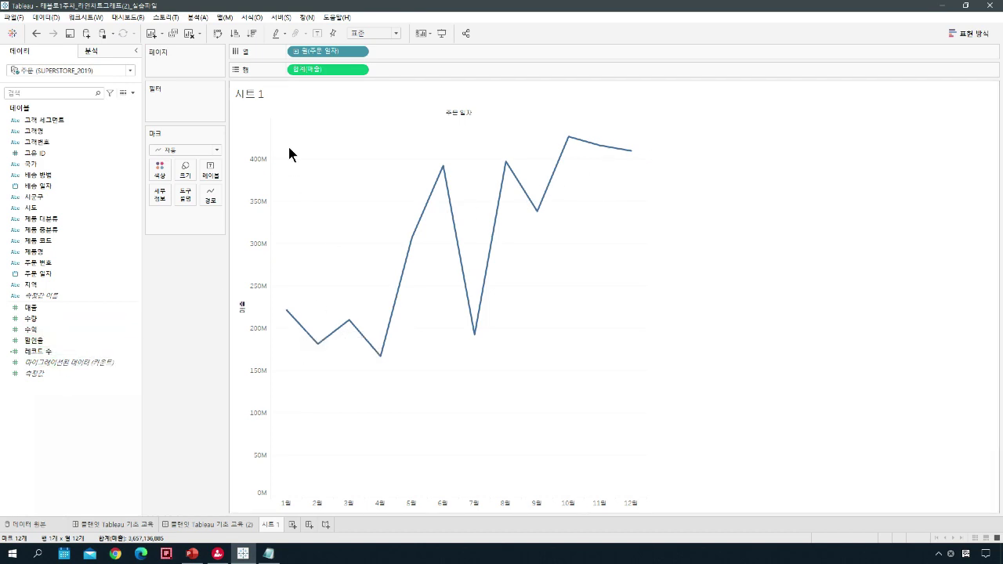
# Step: Remove 주문 일자 from the columns, add it again and drill it down from year to quarter and month
pyautogui.moveTo(335, 51); pyautogui.dragTo(186, 281)
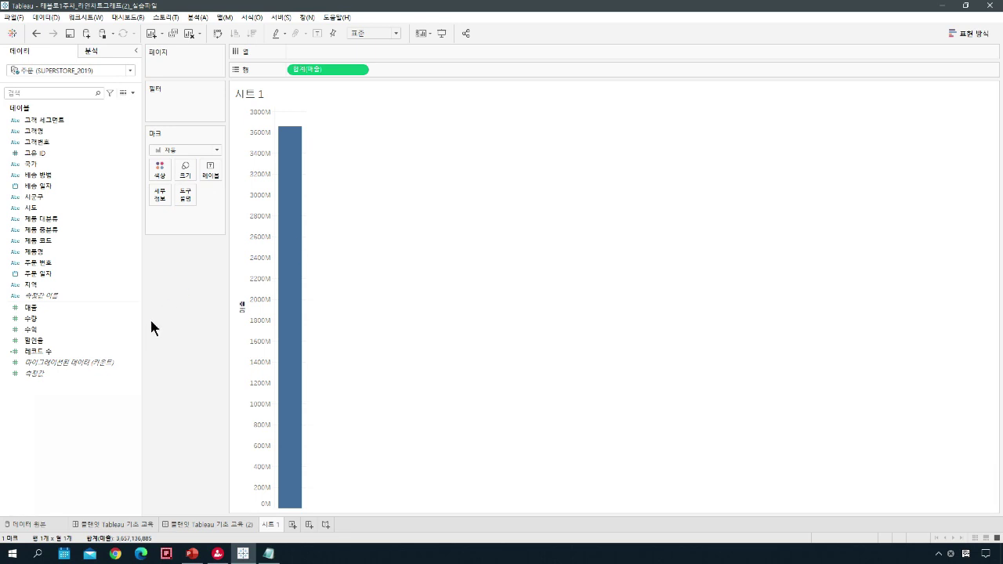
pyautogui.moveTo(40, 276); pyautogui.dragTo(314, 60)
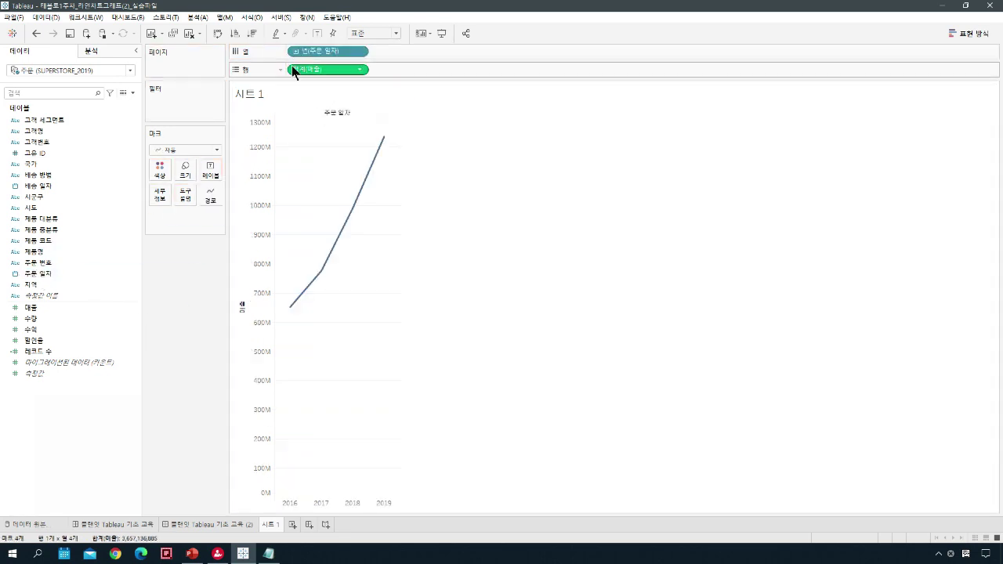
pyautogui.click(297, 51)
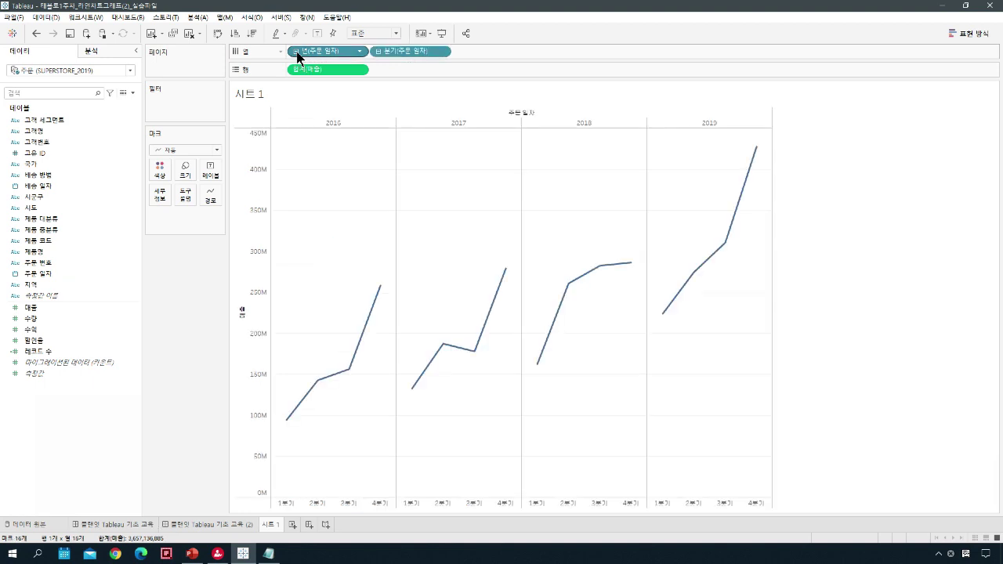
pyautogui.click(378, 52)
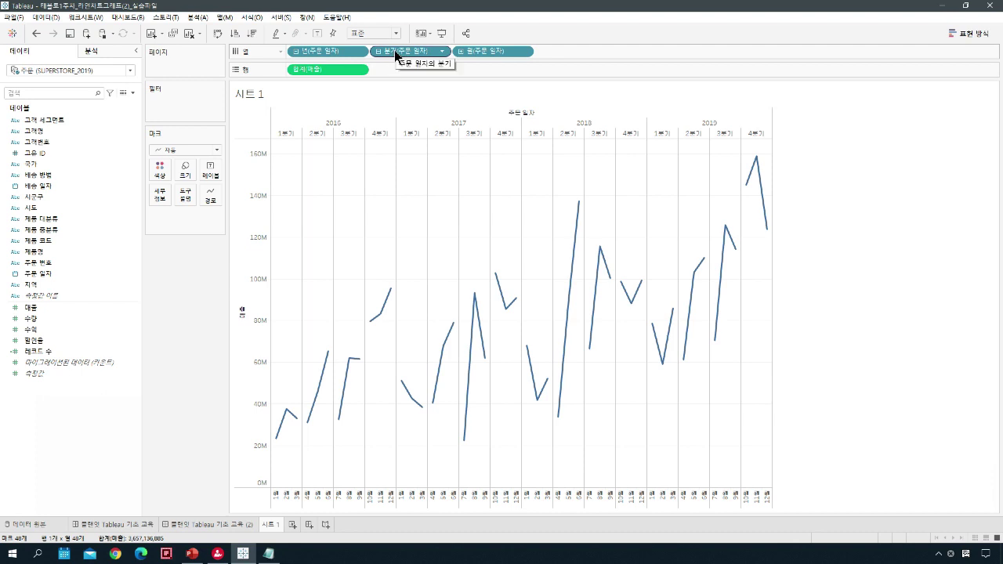
# Step: Remove the quarter level of 주문 일자 from the columns and fit the chart to 전체 보기
pyautogui.moveTo(395, 50); pyautogui.dragTo(232, 298)
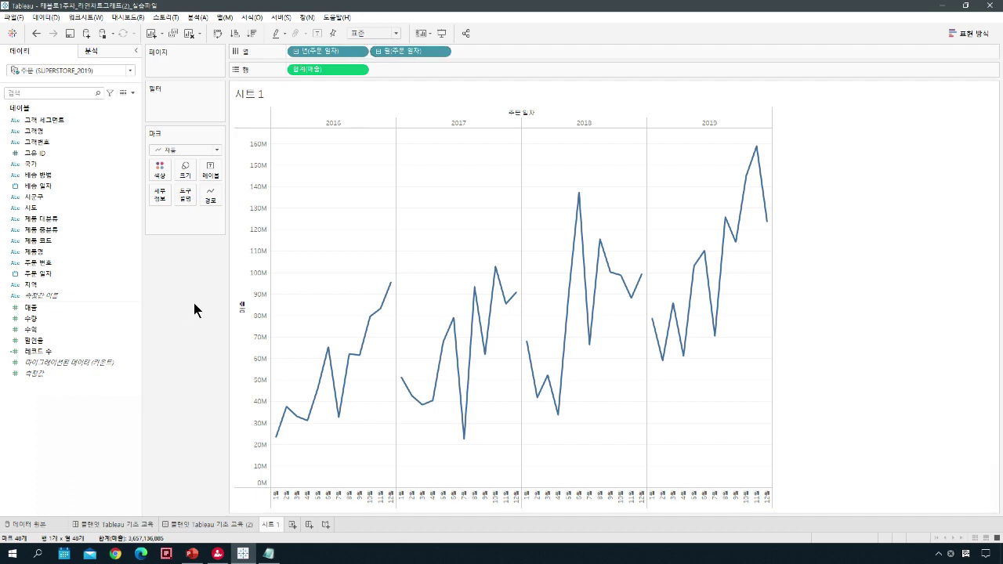
pyautogui.click(396, 33)
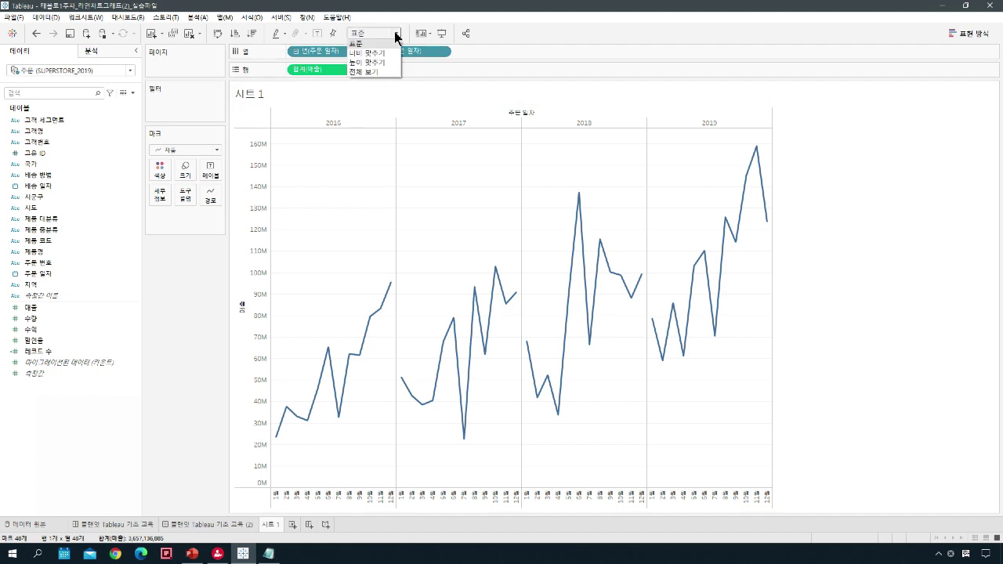
pyautogui.click(384, 72)
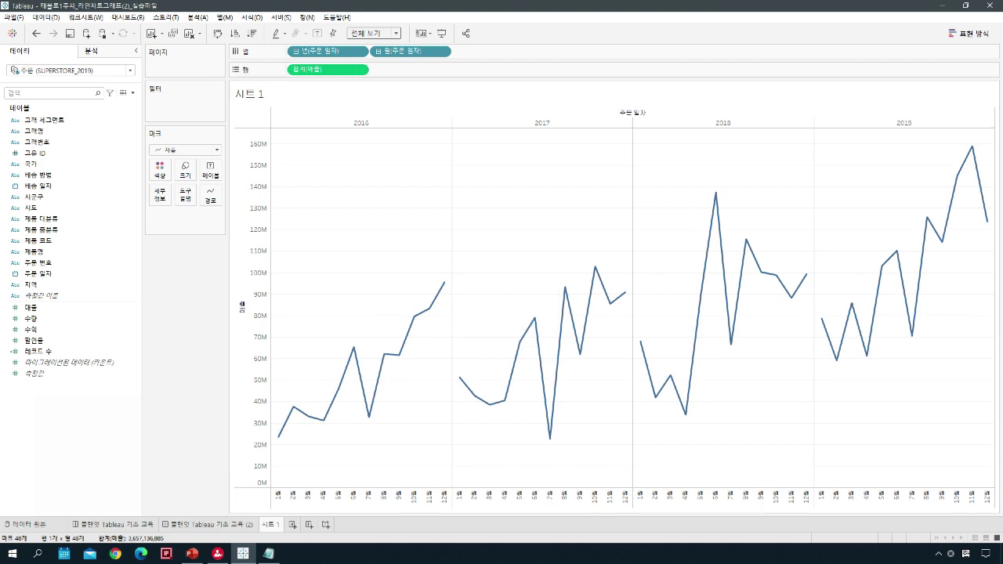
# Step: Rotate the month header labels along the chart's horizontal axis
pyautogui.rightClick(551, 497)
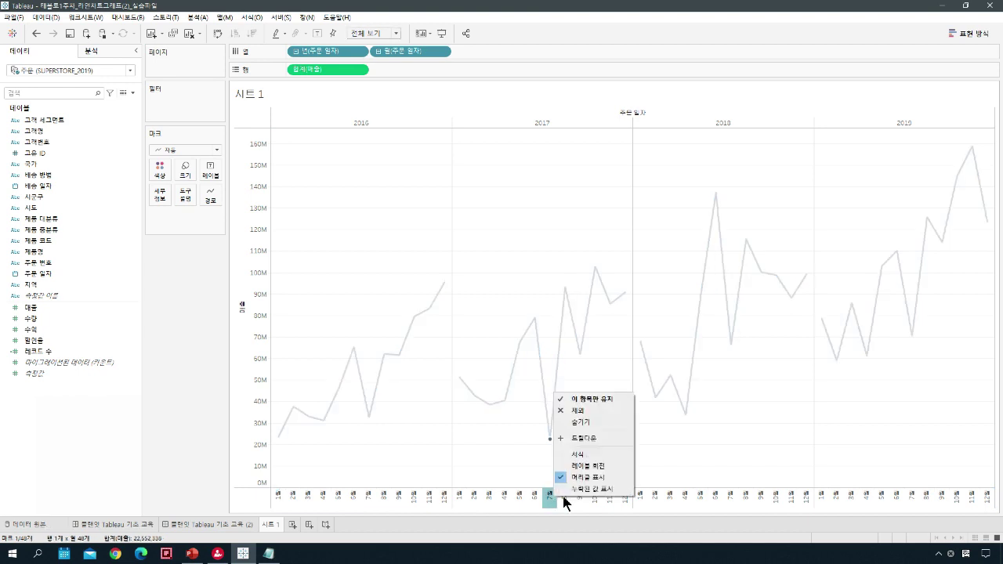
pyautogui.click(606, 467)
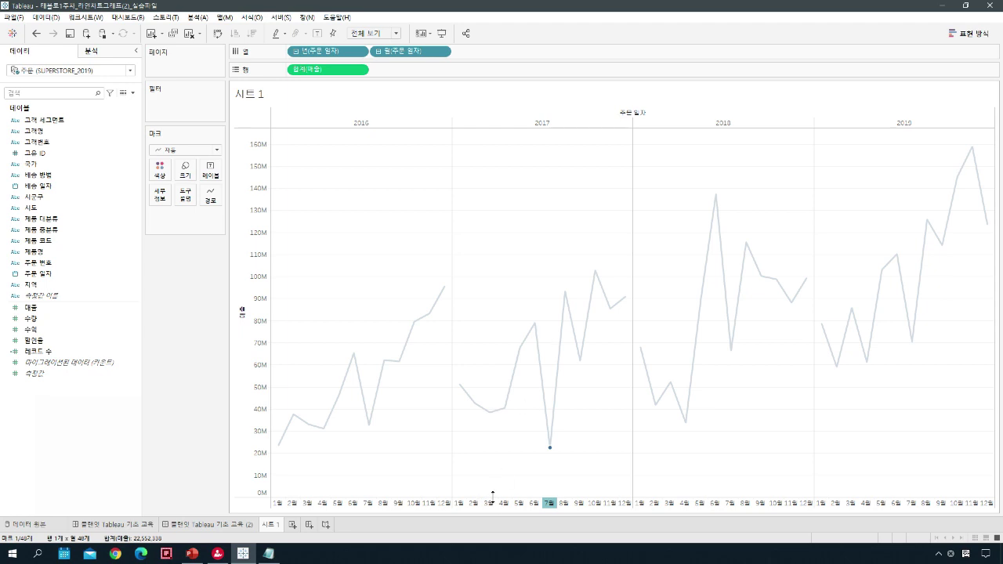
# Step: Open the formatting of the month headers and set their date format to 숫자
pyautogui.moveTo(551, 496)
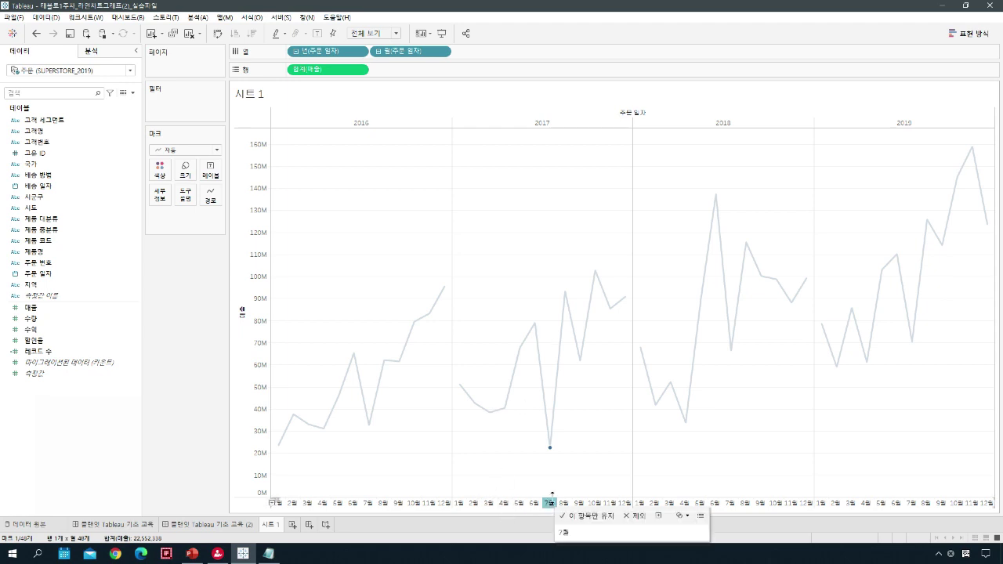
pyautogui.rightClick(623, 503)
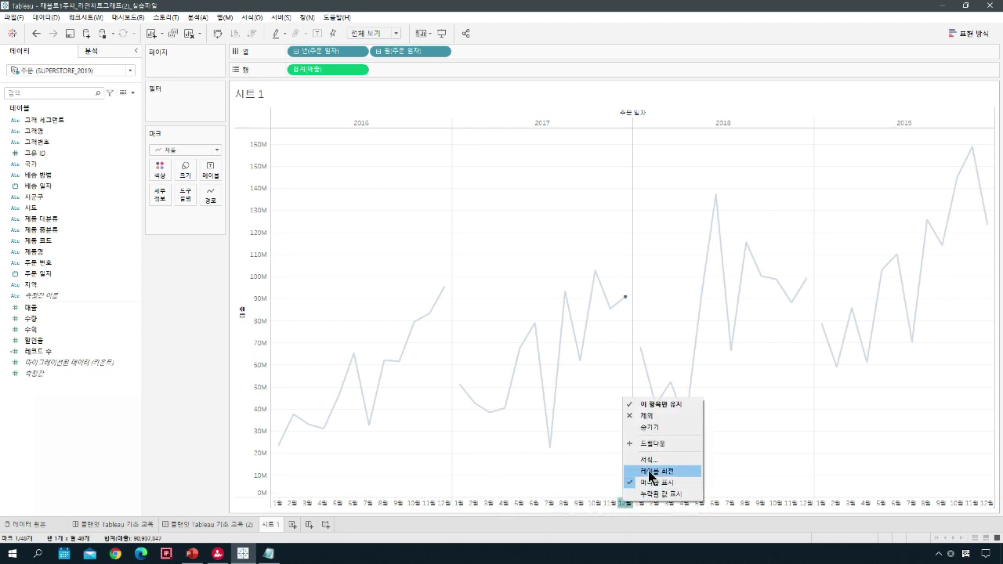
pyautogui.click(657, 459)
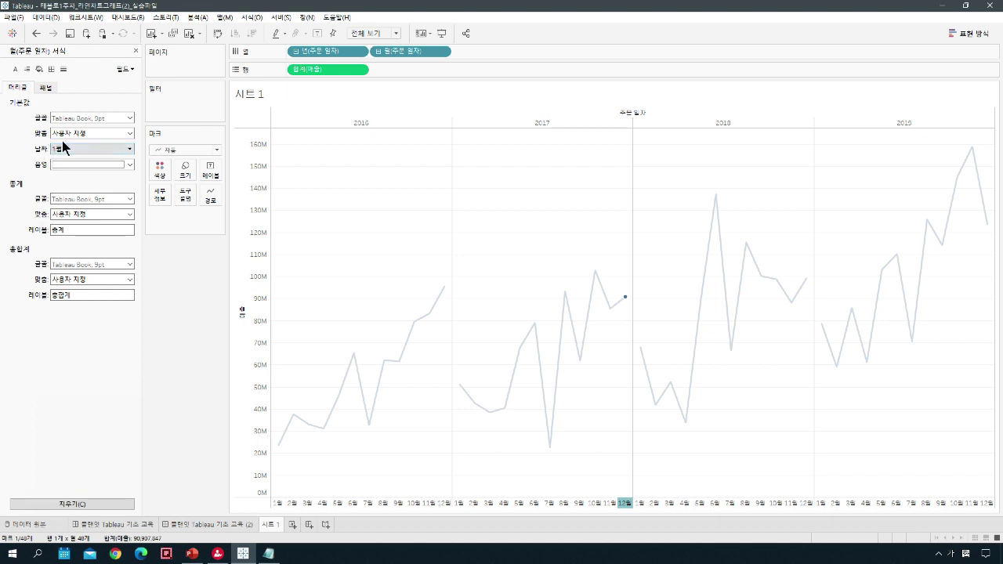
pyautogui.click(129, 149)
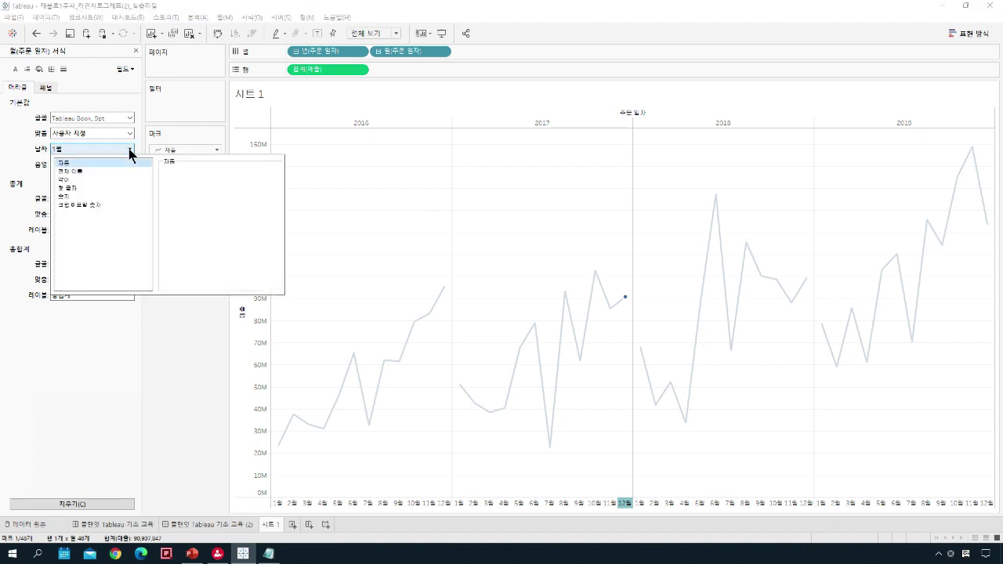
pyautogui.click(112, 196)
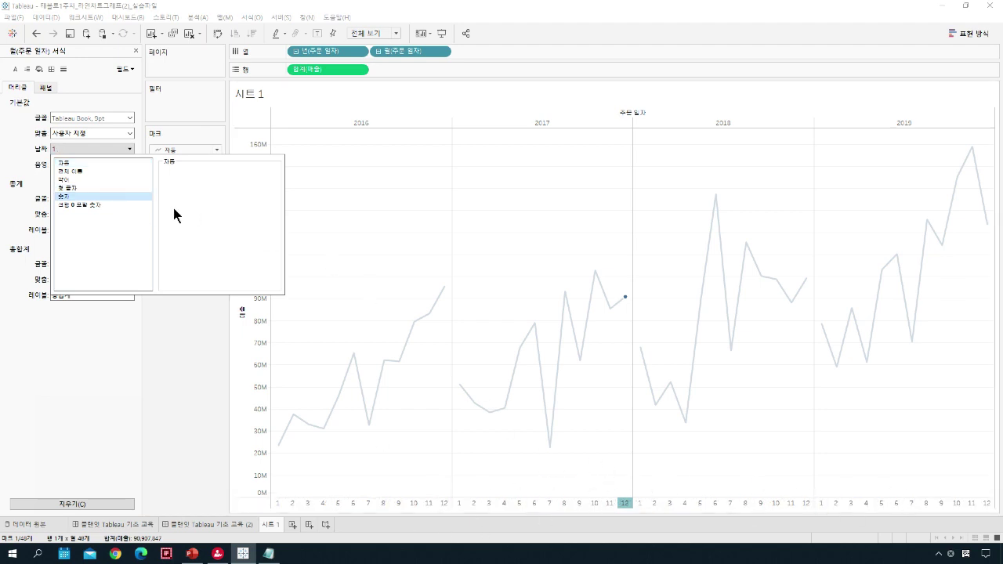
# Step: Set the date format of the month headers to numbers with a leading zero and close the formatting
pyautogui.click(82, 206)
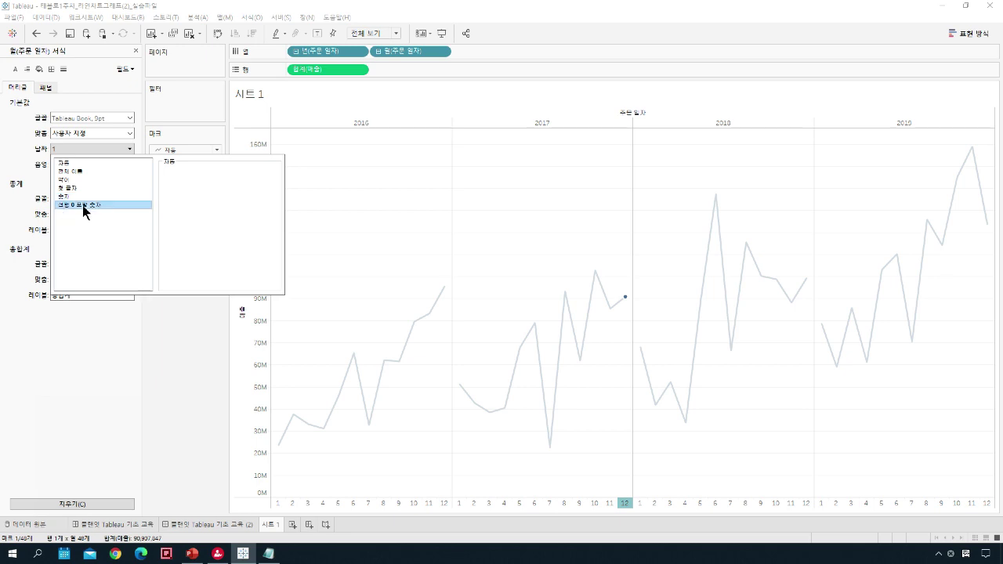
pyautogui.click(176, 380)
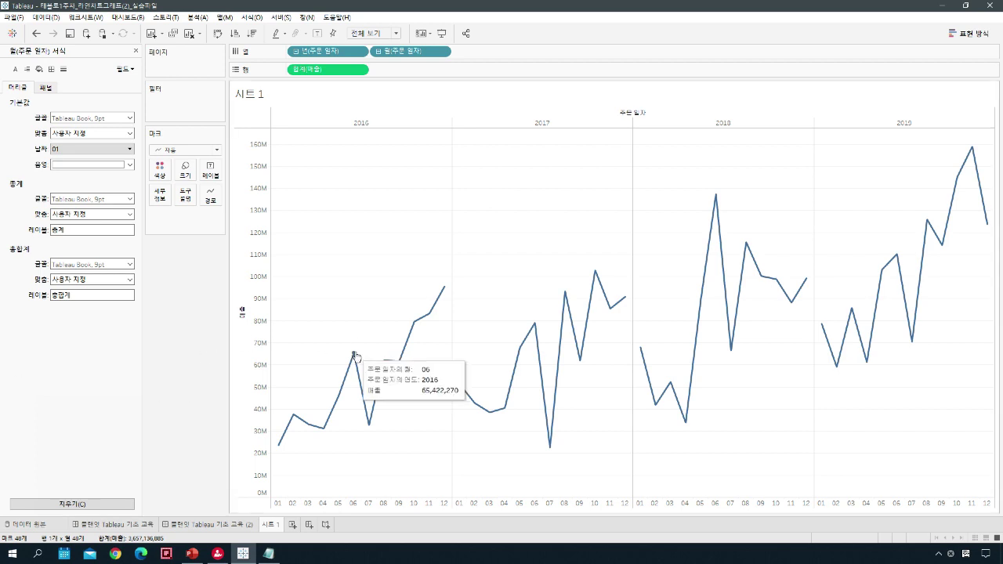
pyautogui.moveTo(402, 370)
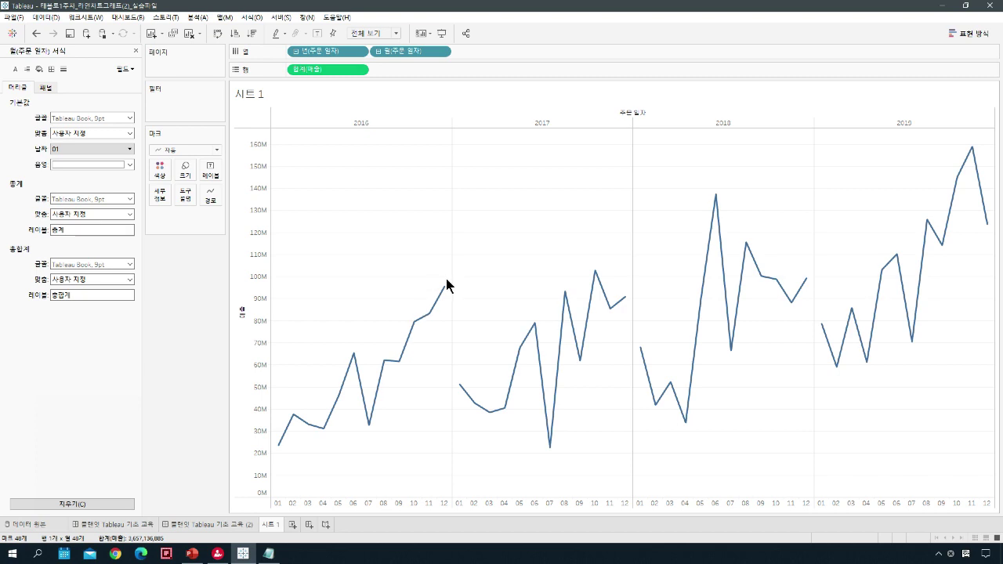
pyautogui.moveTo(445, 289)
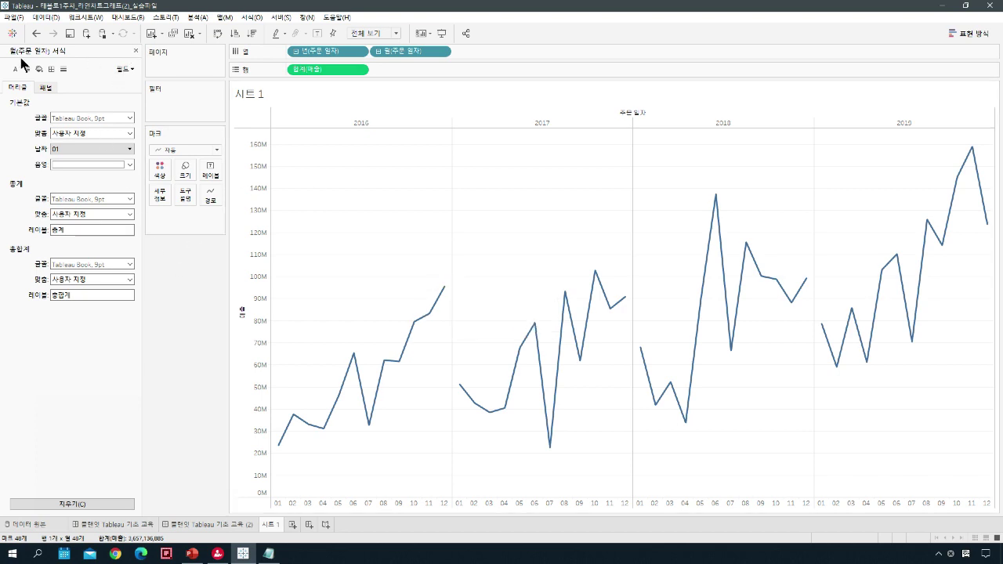
pyautogui.click(135, 51)
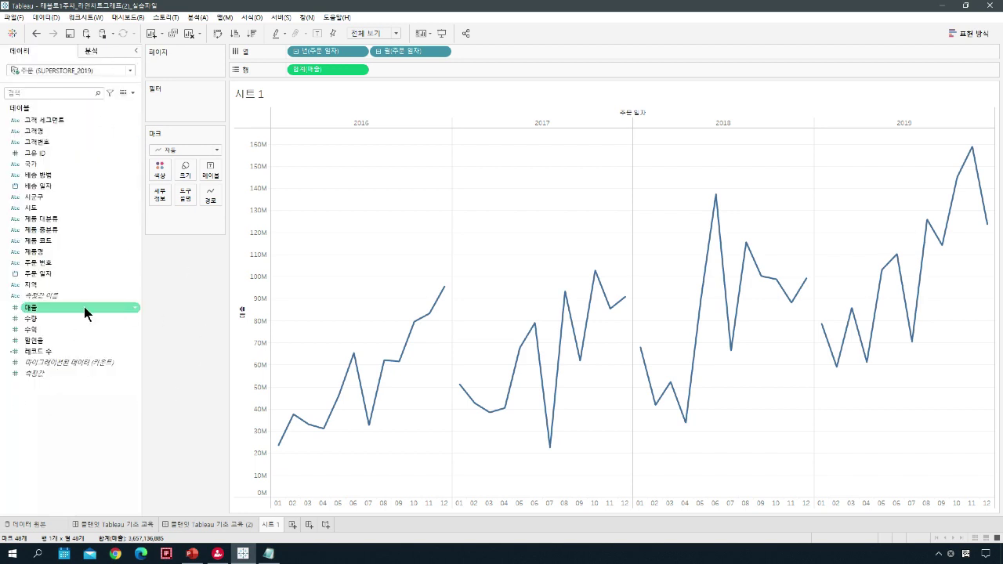
# Step: Label the line's marks with 매출 and narrow the data pane to give the chart more room
pyautogui.moveTo(38, 307); pyautogui.dragTo(212, 175)
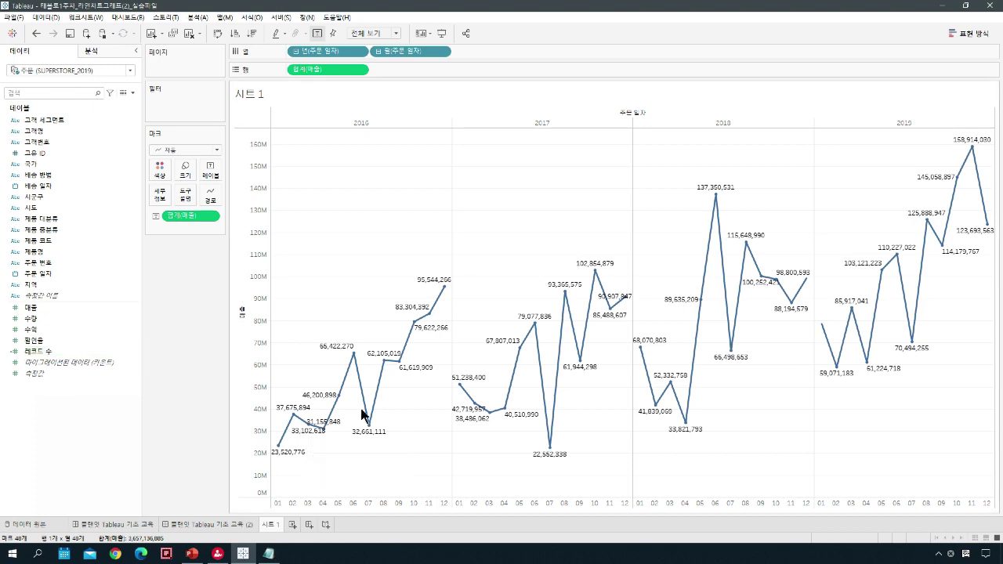
pyautogui.moveTo(143, 251); pyautogui.dragTo(117, 251)
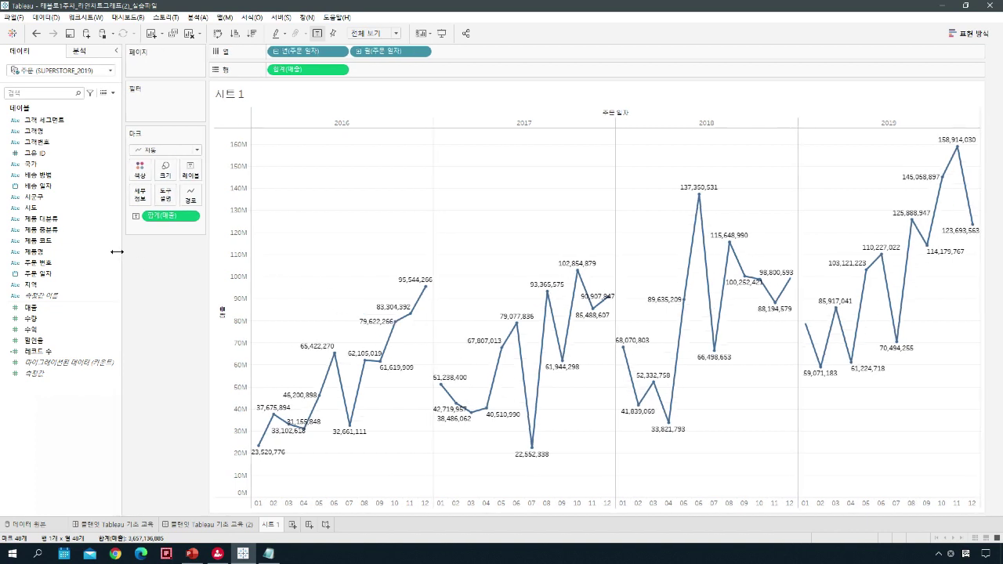
pyautogui.click(187, 224)
pyautogui.click(125, 255)
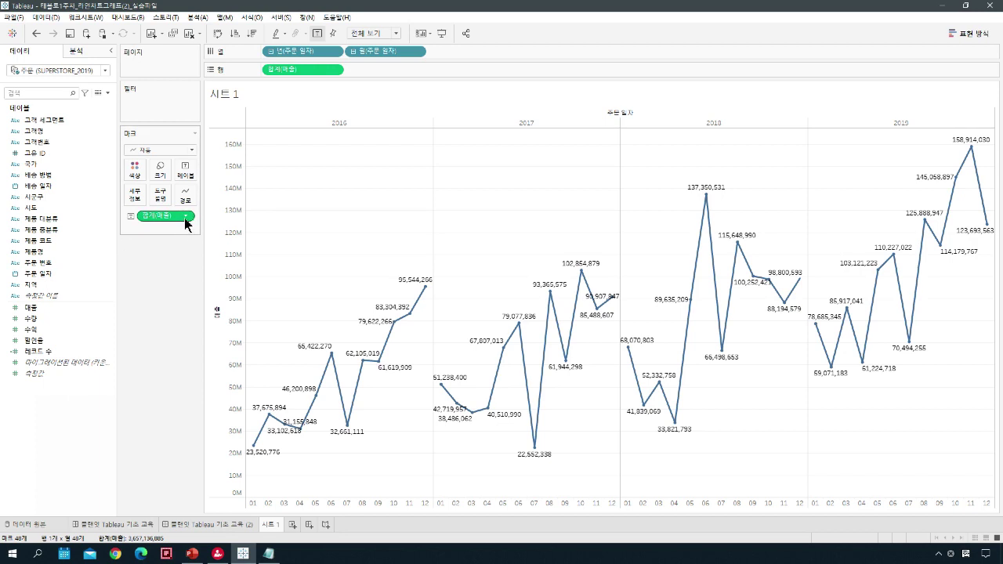
pyautogui.click(187, 217)
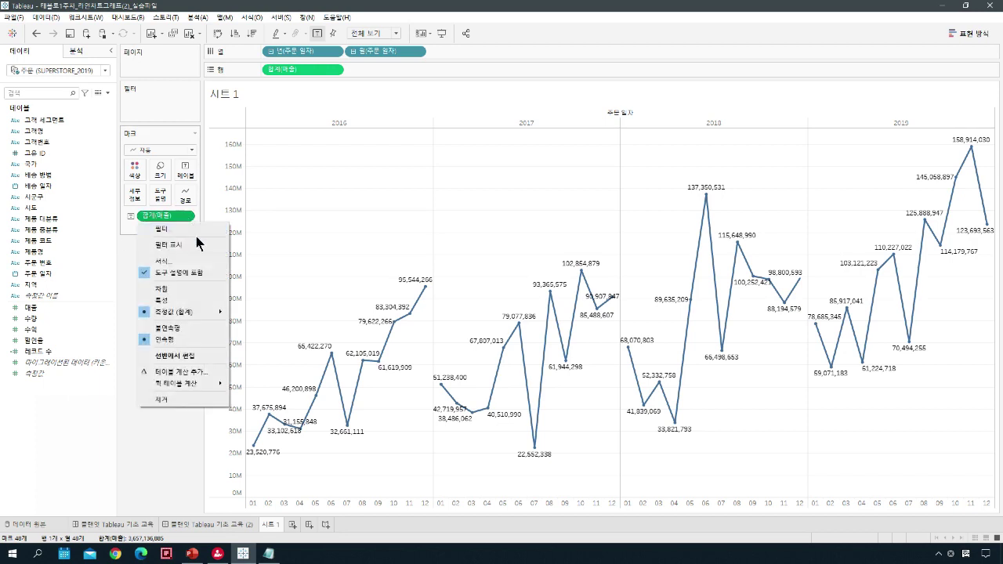
pyautogui.click(123, 288)
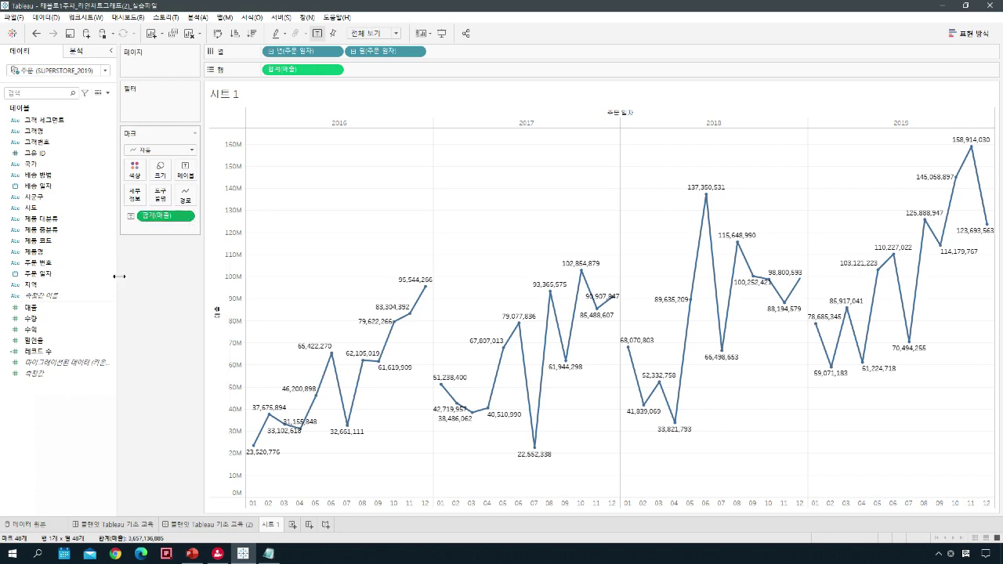
# Step: Try letting the mark labels overlap other marks, and turn that option off again
pyautogui.click(185, 171)
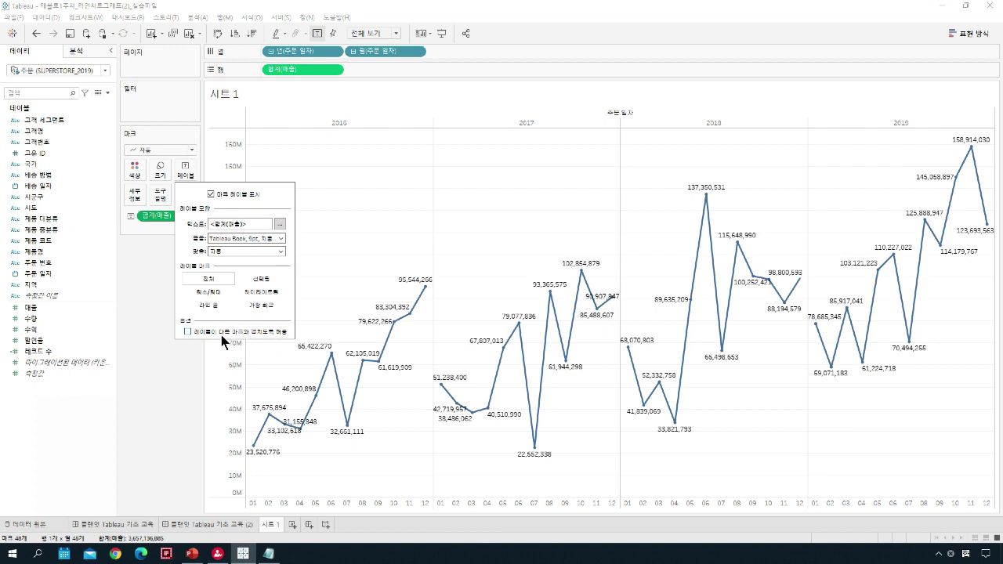
pyautogui.click(187, 331)
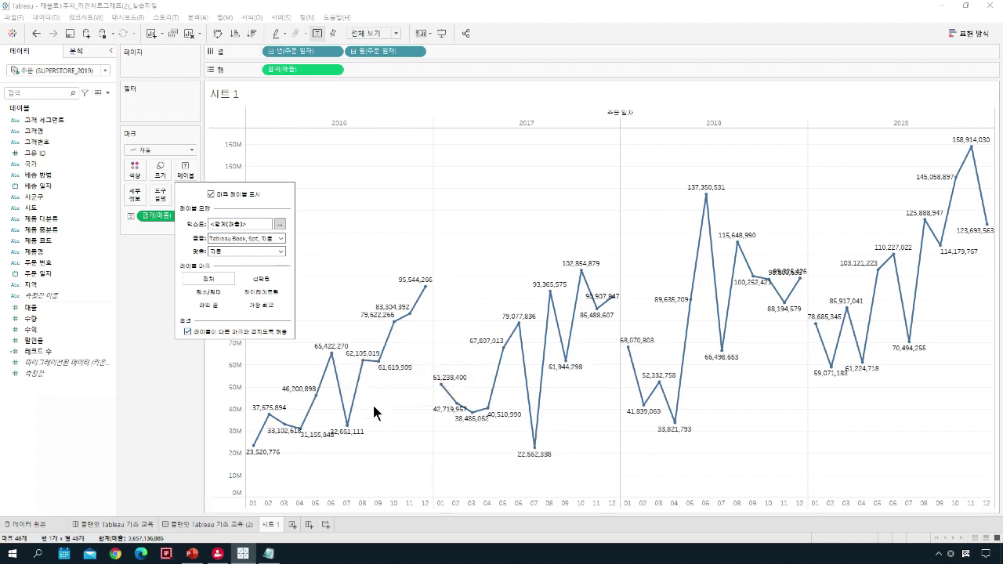
pyautogui.click(187, 331)
pyautogui.click(180, 445)
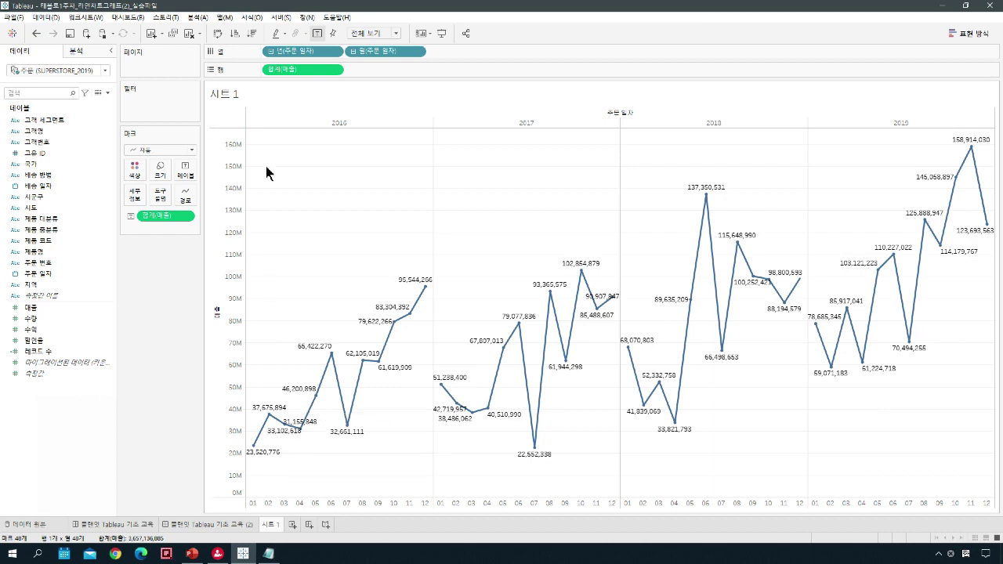
pyautogui.click(186, 170)
pyautogui.click(146, 340)
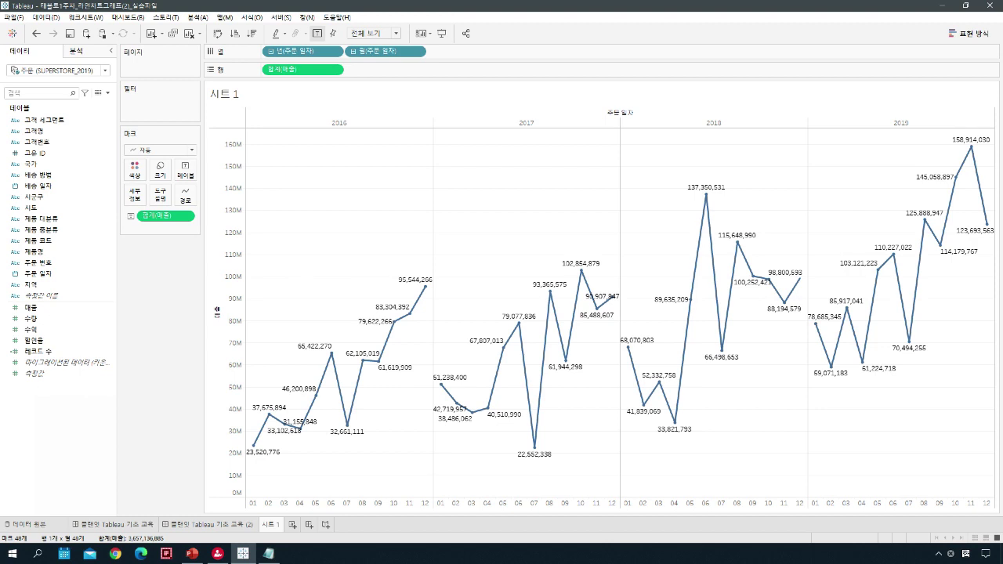
# Step: Limit the mark labels to 최소/최대 for each year's panel
pyautogui.click(187, 174)
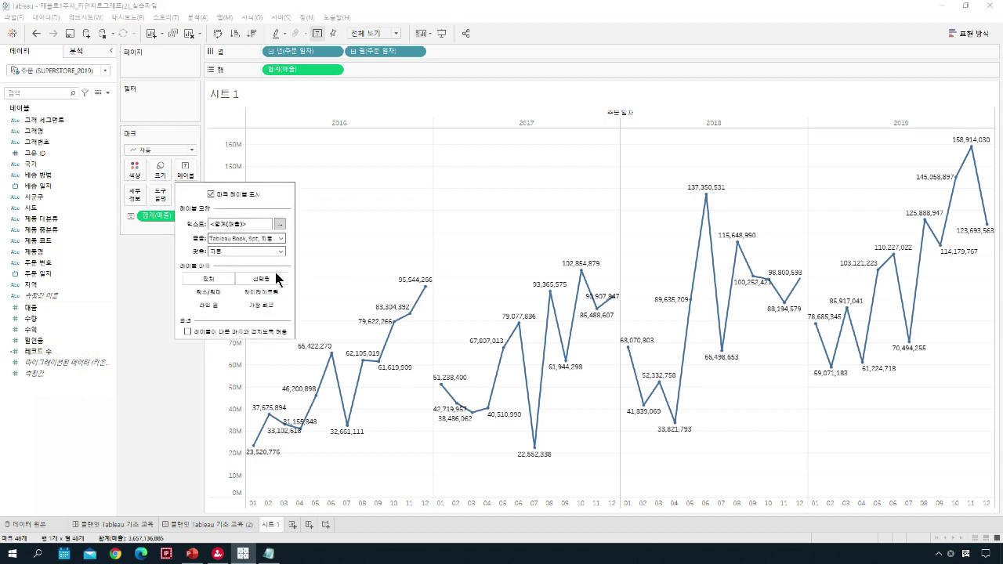
pyautogui.click(215, 296)
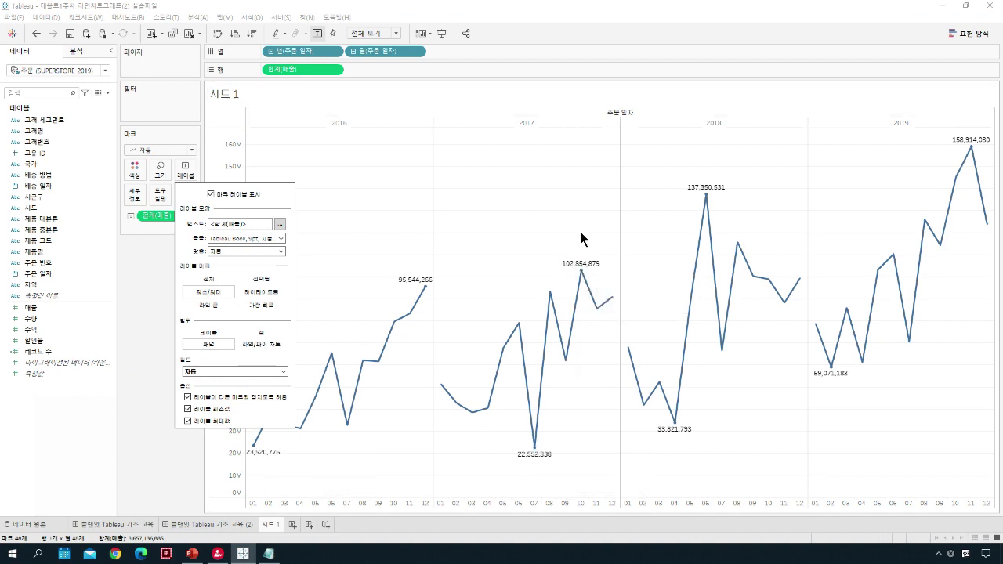
pyautogui.moveTo(536, 455)
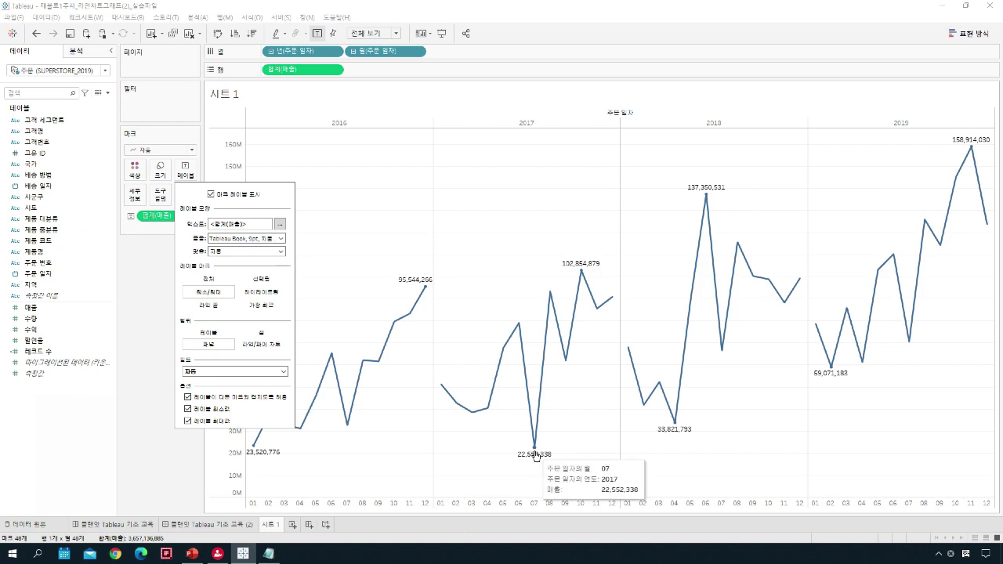
pyautogui.moveTo(583, 272)
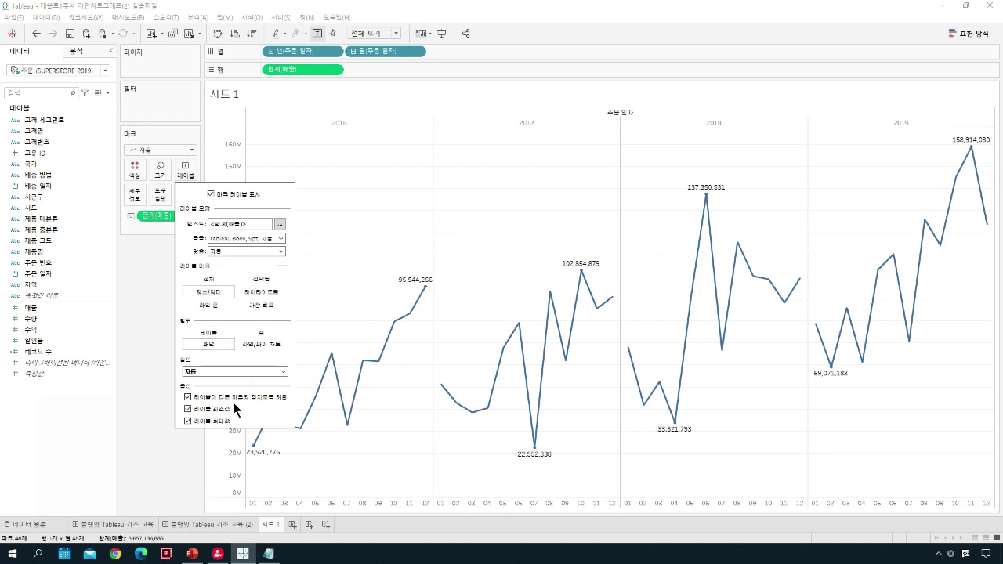
# Step: Try hiding the minimum labels and the maximum labels in turn, restoring each one
pyautogui.click(187, 408)
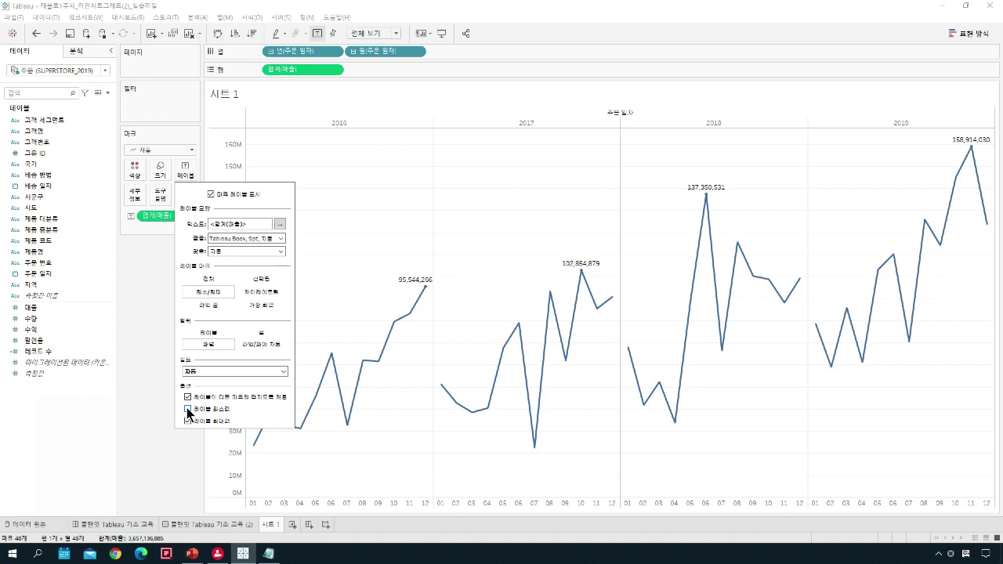
pyautogui.click(187, 408)
pyautogui.click(187, 421)
pyautogui.click(187, 421)
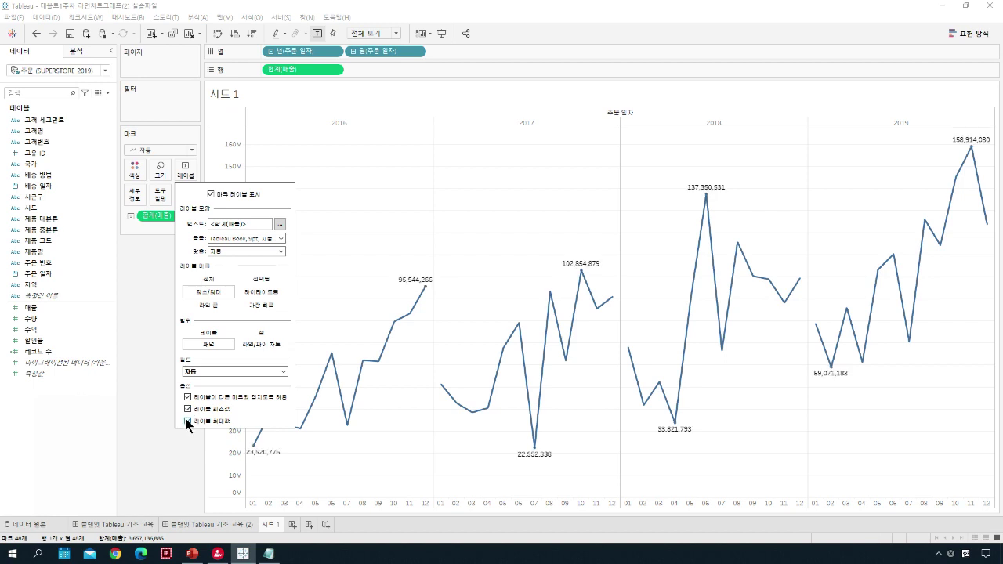
pyautogui.click(186, 409)
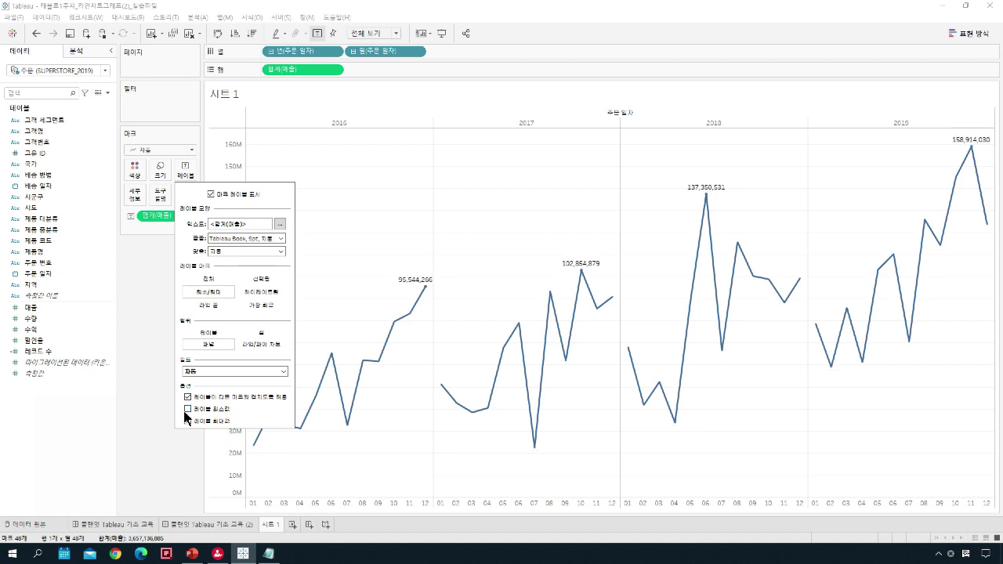
pyautogui.click(187, 409)
pyautogui.click(186, 421)
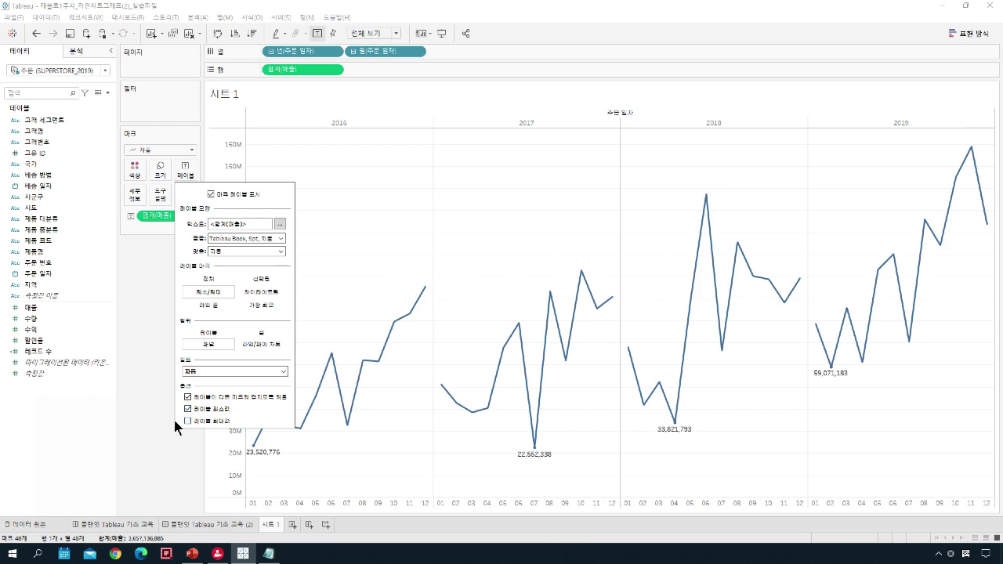
pyautogui.click(188, 420)
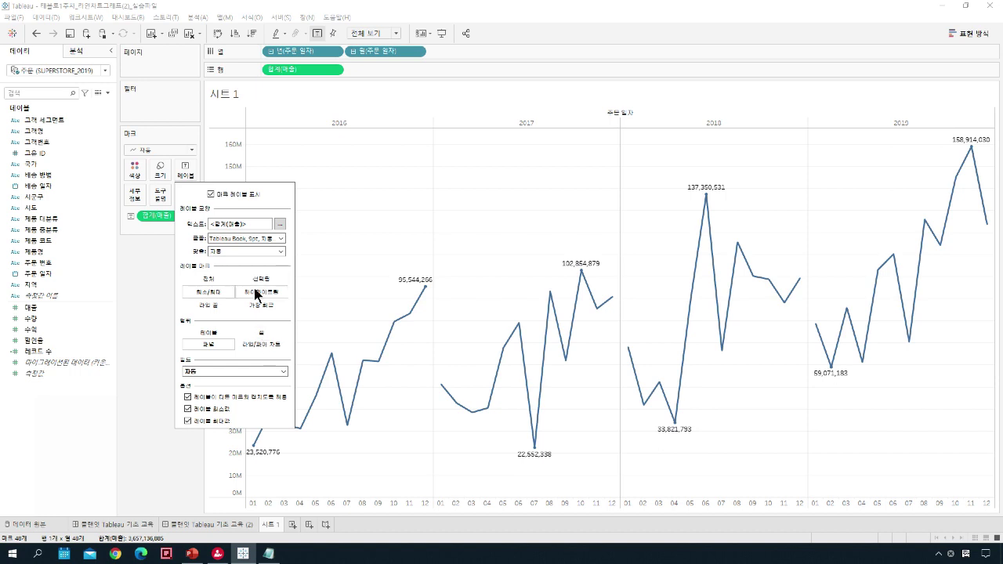
pyautogui.click(143, 445)
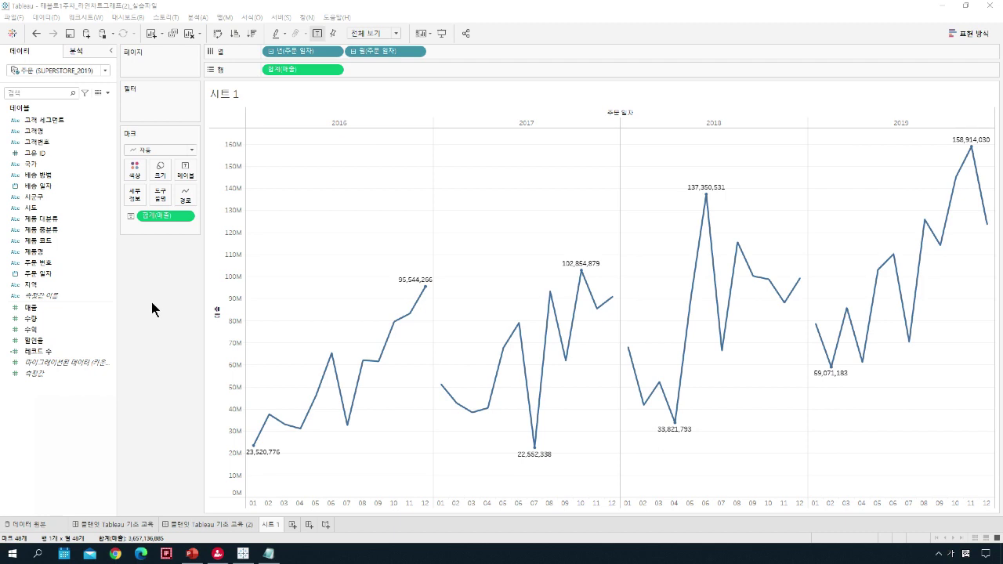
# Step: Change the mark labels to show only on highlighted marks (하이라이트됨)
pyautogui.click(185, 171)
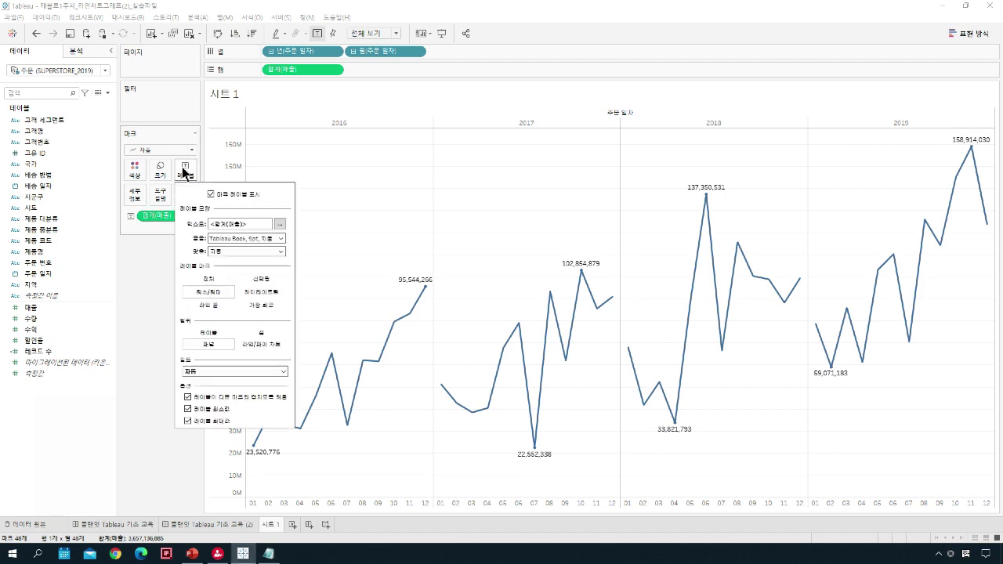
pyautogui.click(266, 292)
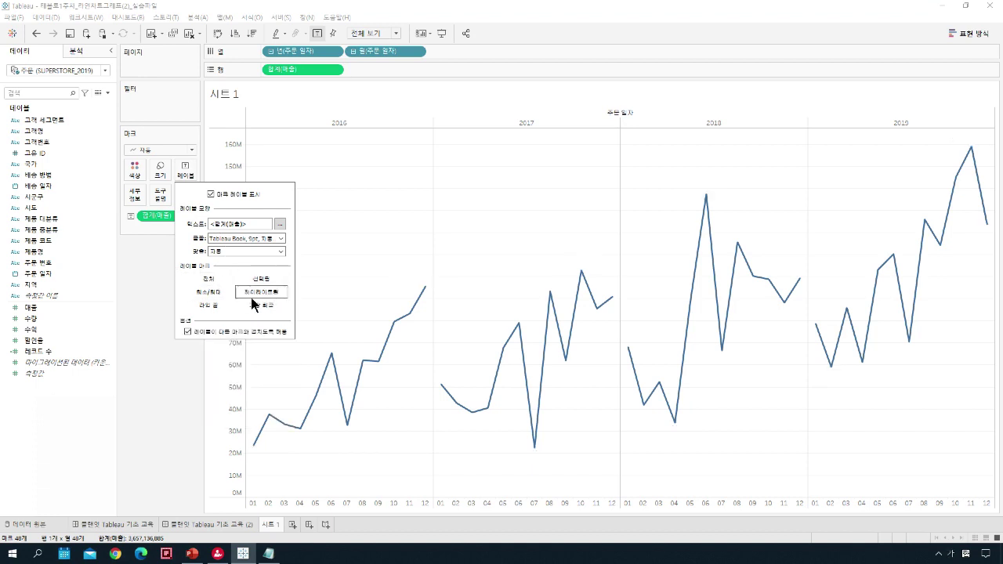
pyautogui.click(154, 405)
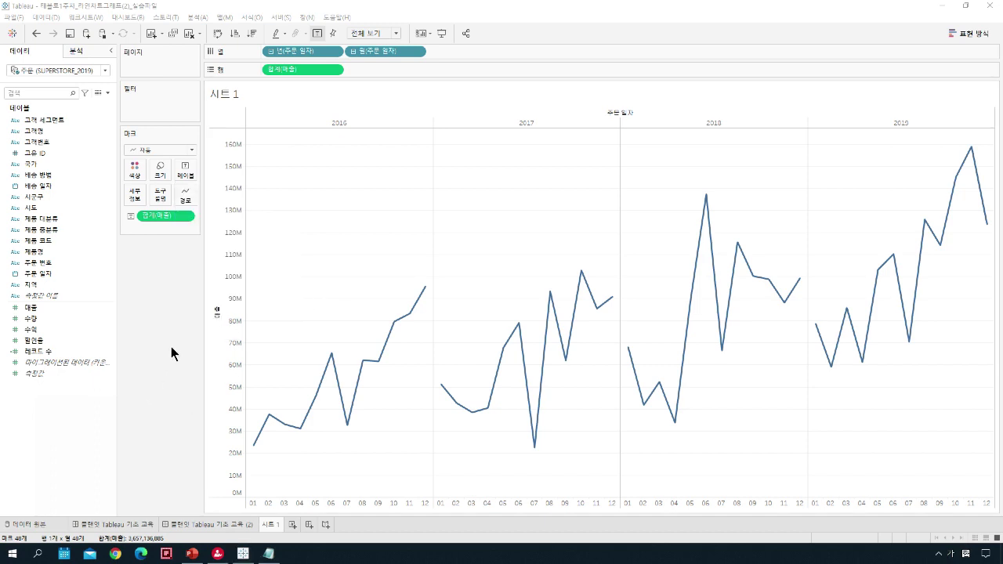
# Step: Show the highlighter for 월(주문 일자) and highlight month 07
pyautogui.click(419, 53)
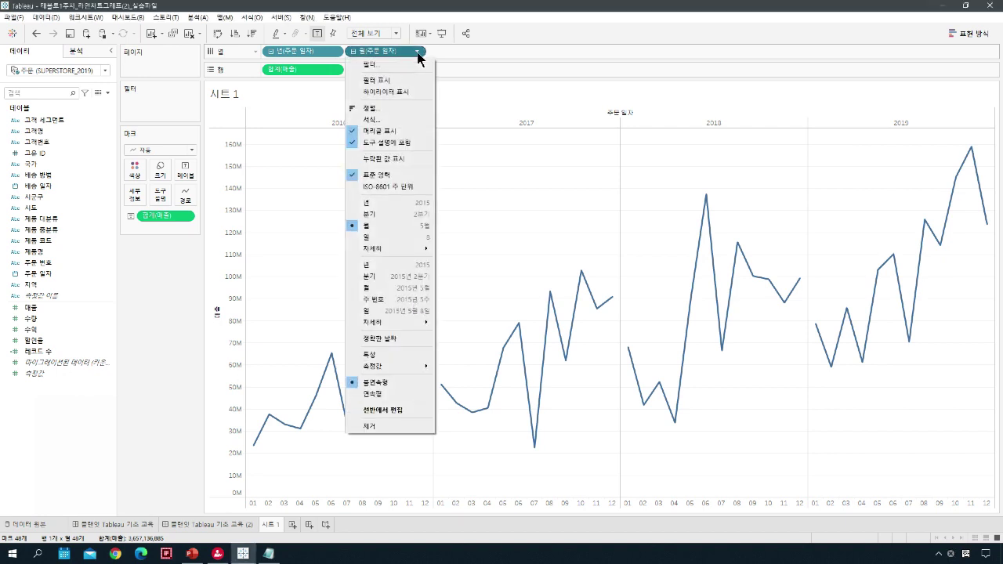
pyautogui.click(394, 91)
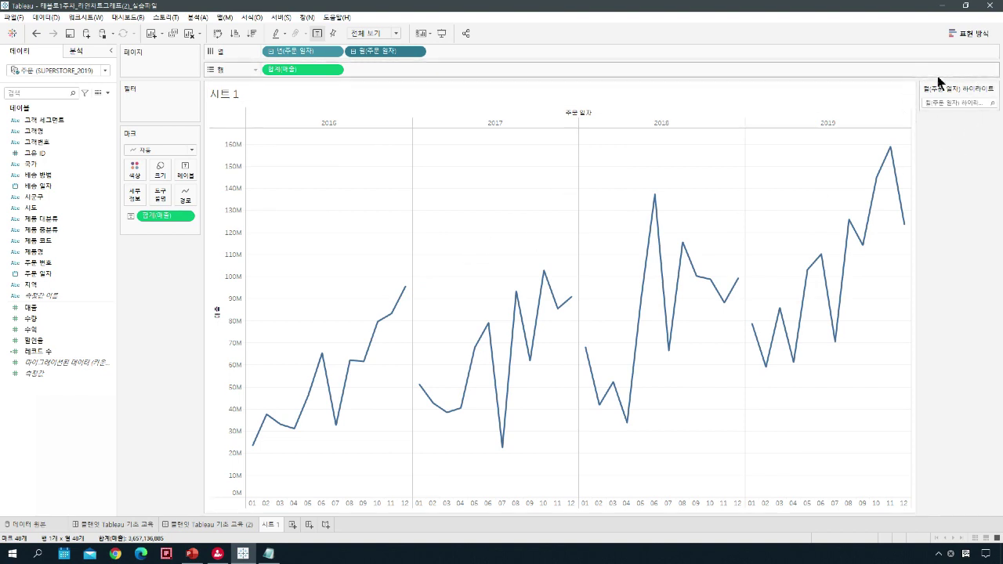
pyautogui.click(958, 102)
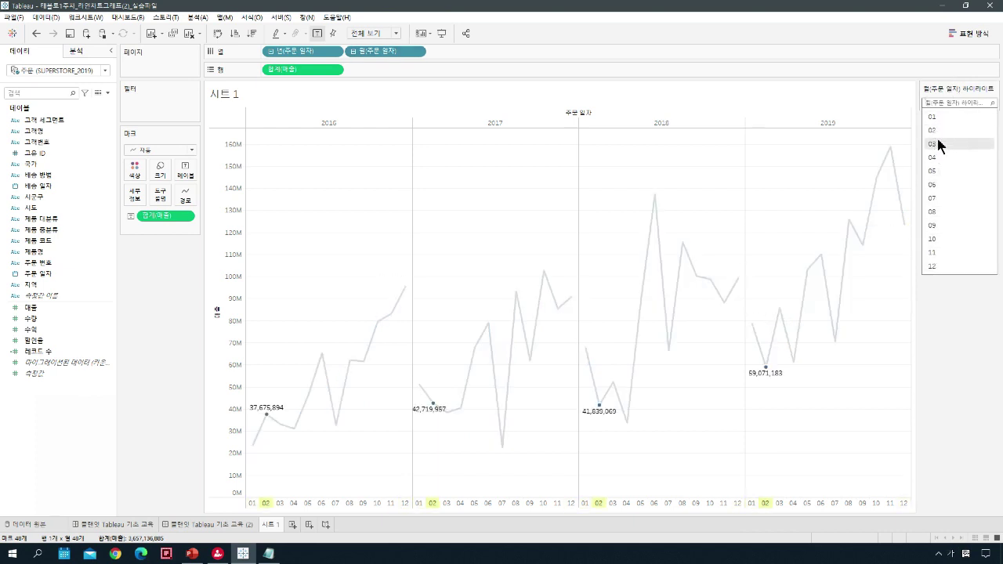
pyautogui.click(935, 200)
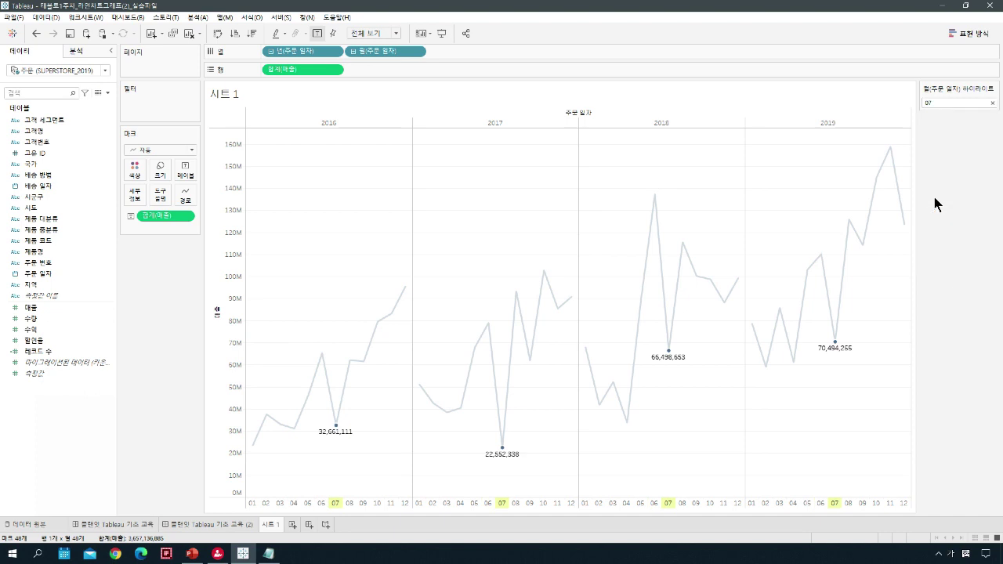
# Step: Move the month highlighter card beneath the marks card and change the highlighted month to 08
pyautogui.click(933, 102)
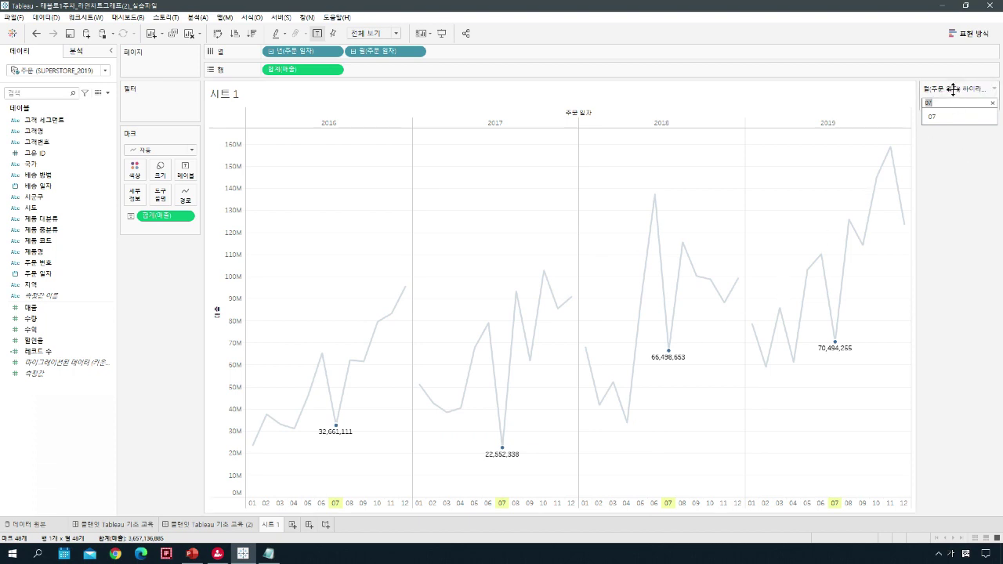
pyautogui.moveTo(950, 88); pyautogui.dragTo(151, 275)
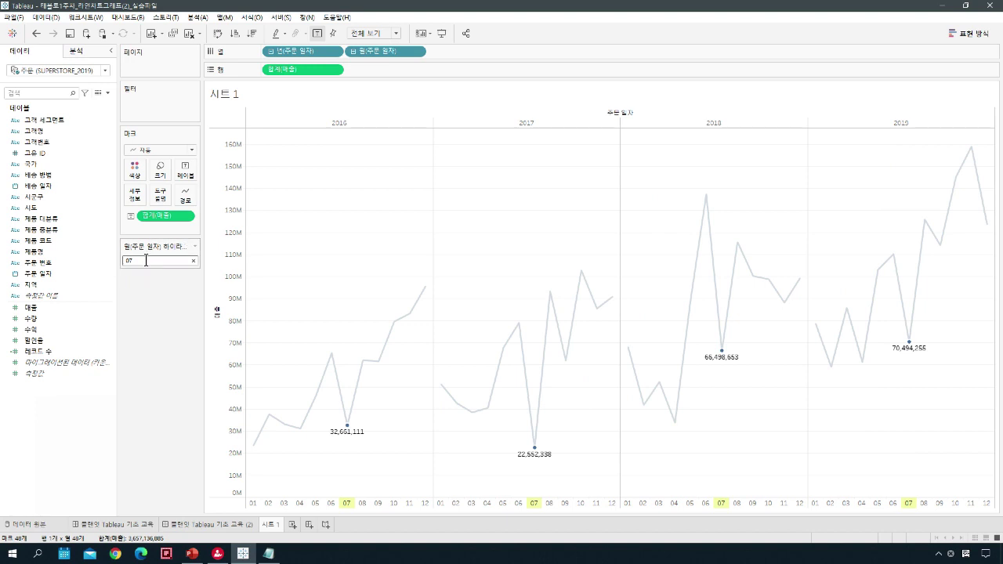
pyautogui.click(144, 261)
pyautogui.press('BackSpace')
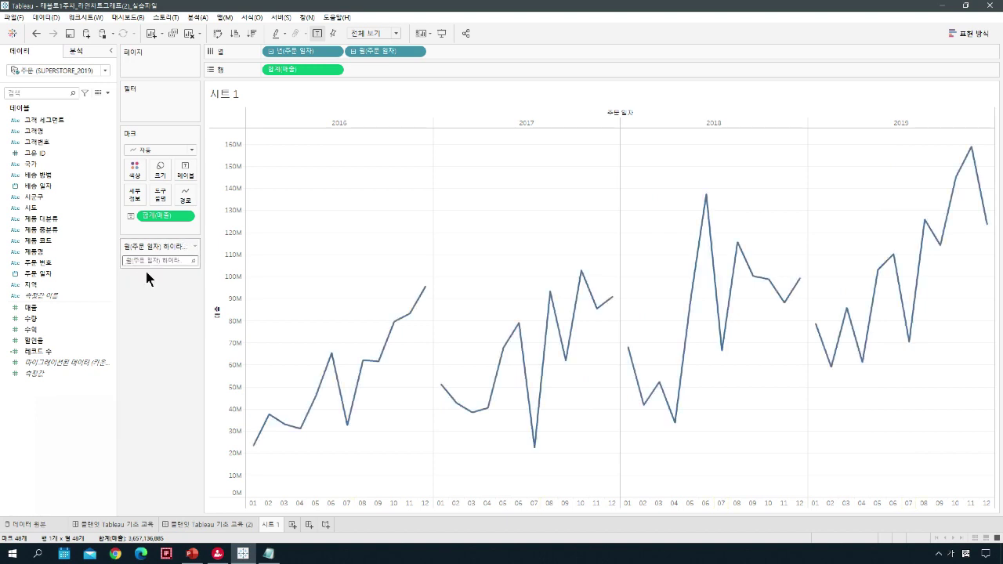
pyautogui.click(135, 367)
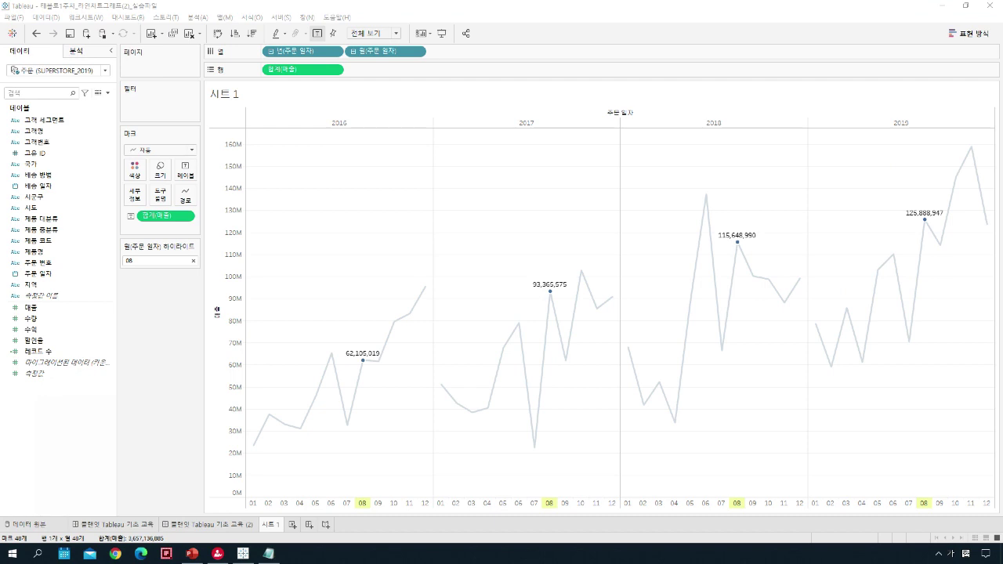
# Step: Clear the highlighted month 08 and empty the month highlighter's search value
pyautogui.hotkey('ctrl', 'z')
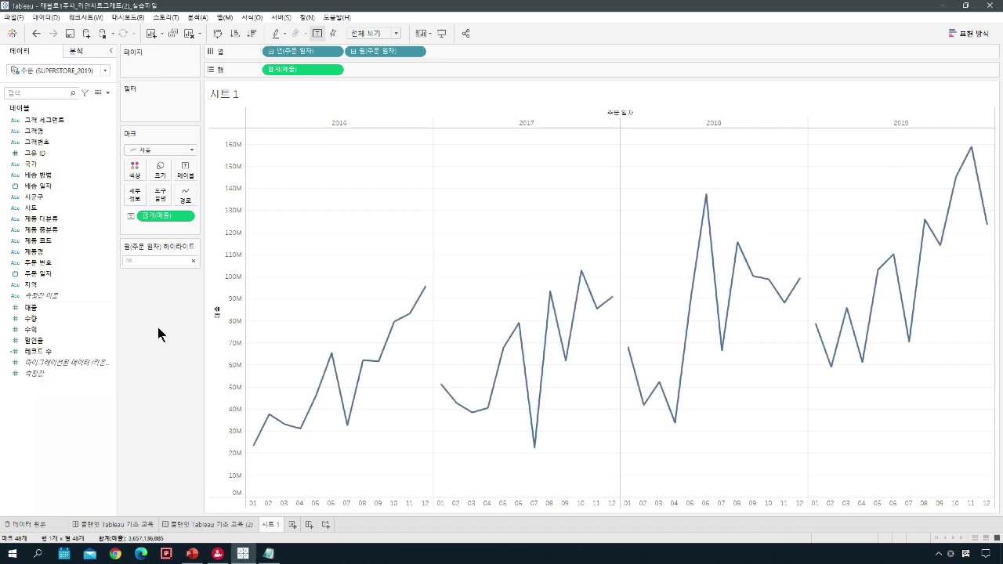
pyautogui.click(159, 261)
pyautogui.press('BackSpace')
pyautogui.press('Return')
pyautogui.click(157, 261)
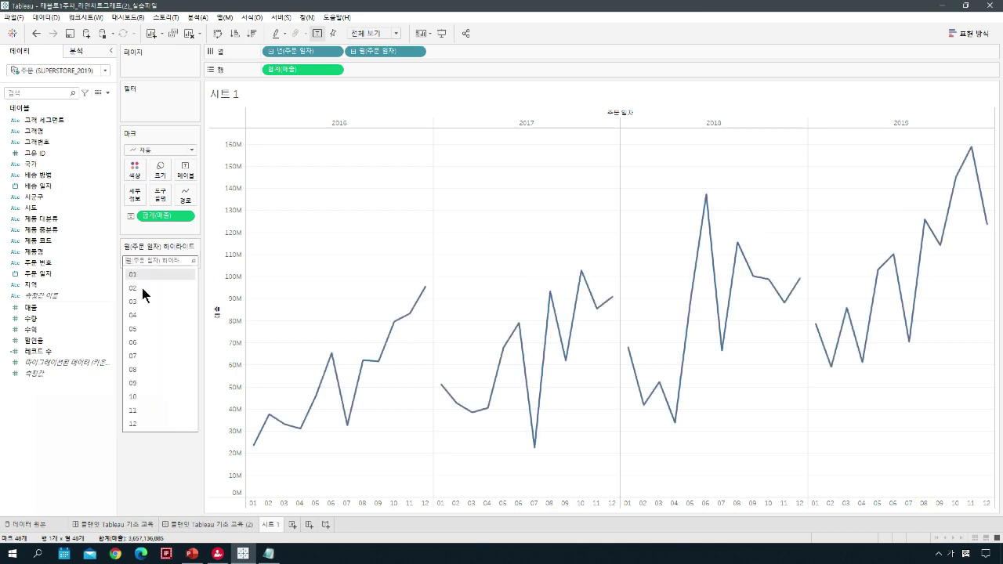
# Step: Try highlighting month 03 with the month highlighter and clear that highlight
pyautogui.click(140, 301)
pyautogui.click(194, 261)
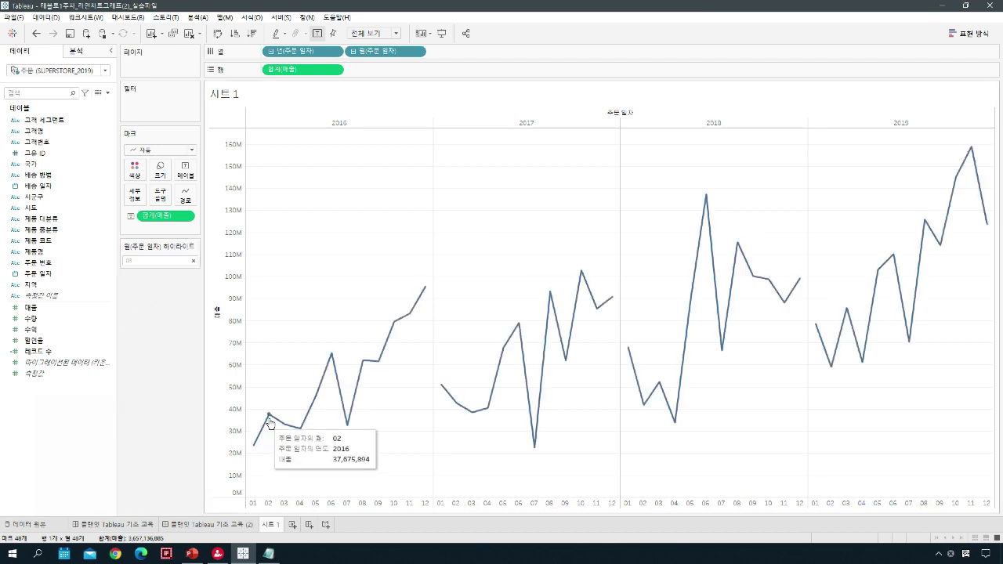
pyautogui.click(159, 260)
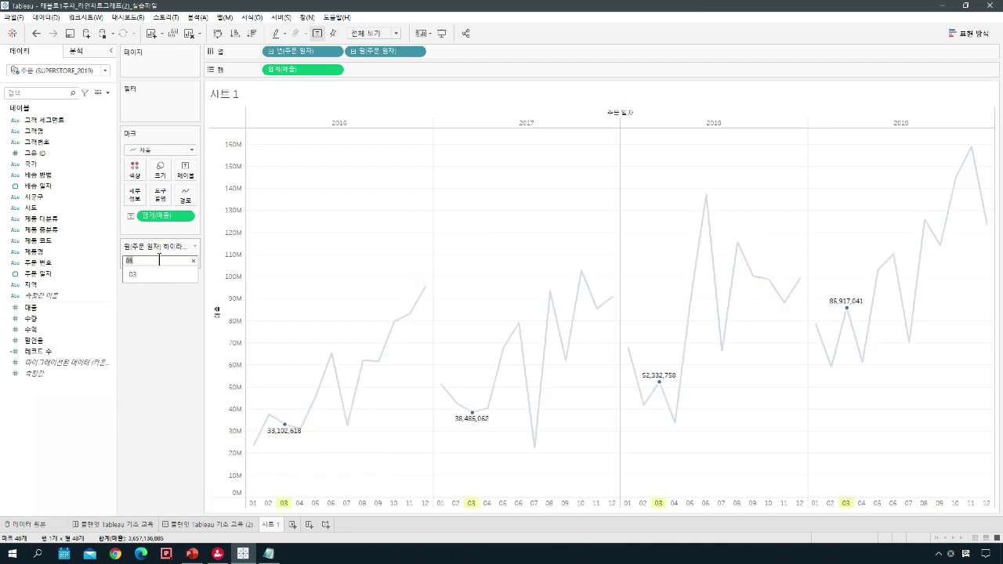
pyautogui.click(151, 354)
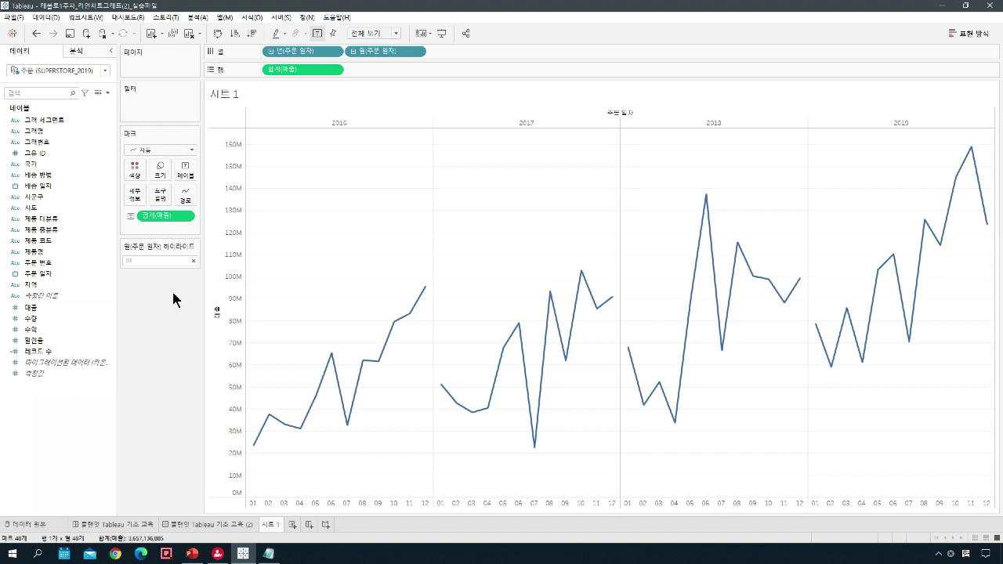
# Step: Try adding an average line (평균 라인) for the entire table, then one per year pane, undoing each
pyautogui.click(76, 51)
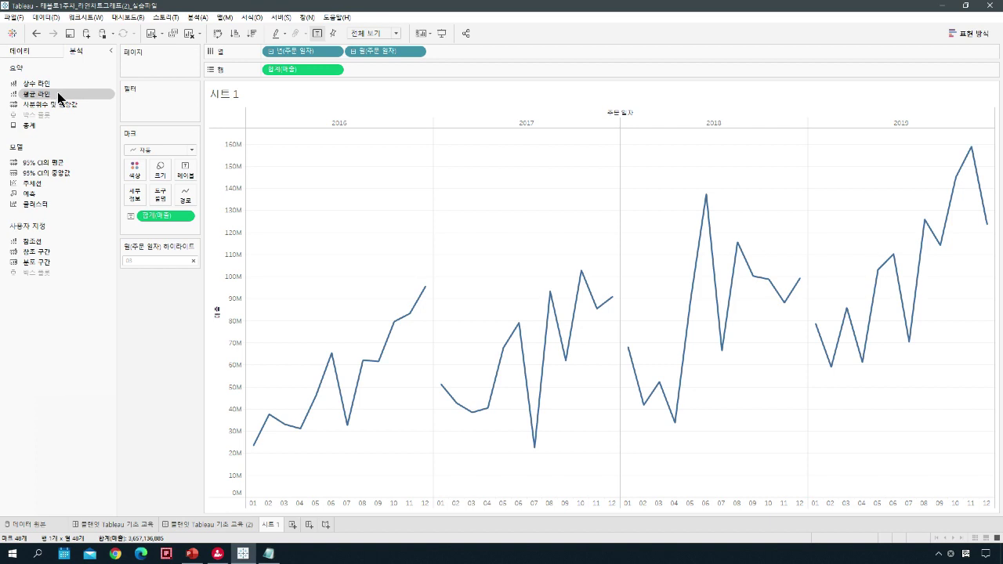
pyautogui.moveTo(57, 92); pyautogui.dragTo(298, 138)
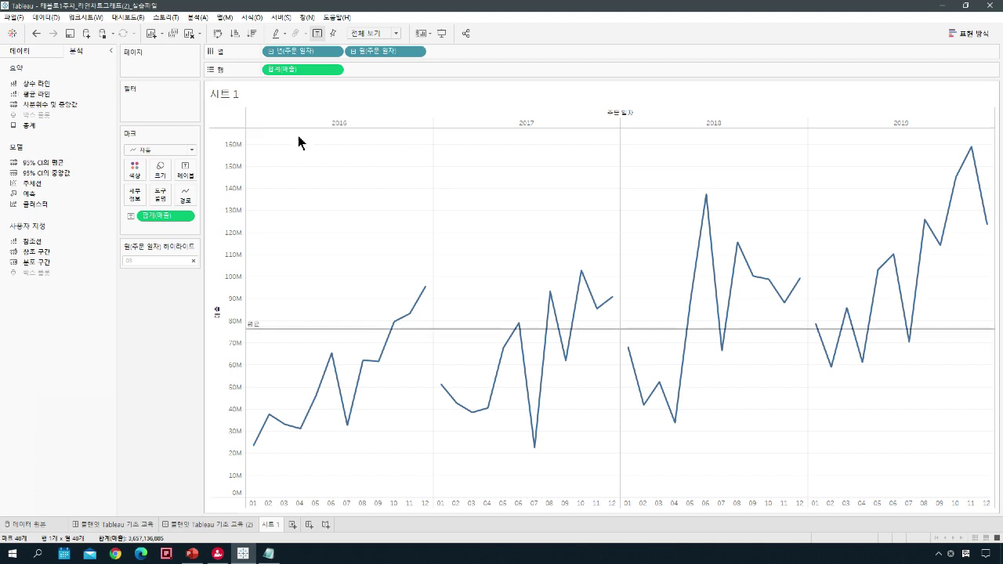
pyautogui.moveTo(261, 329)
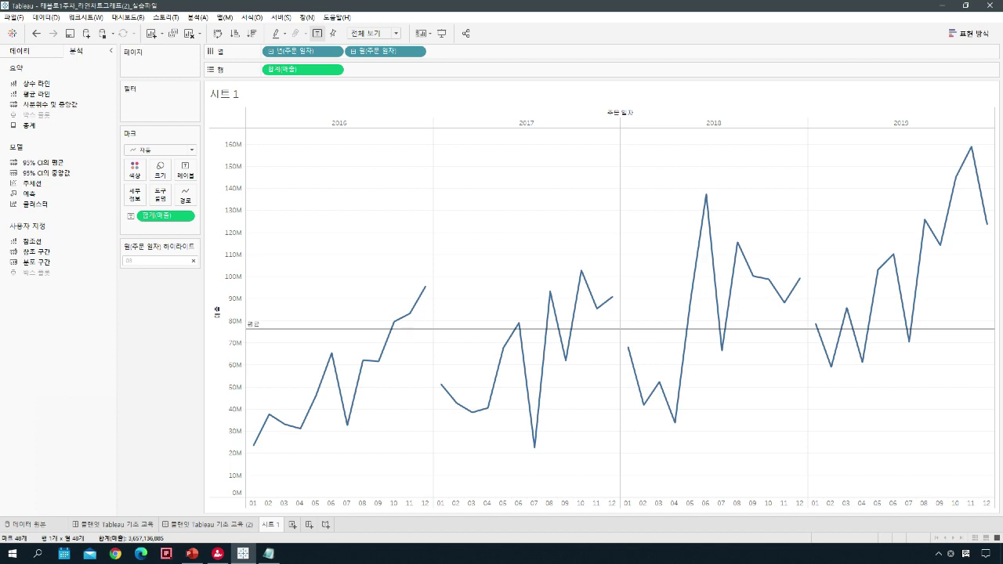
pyautogui.click(37, 35)
pyautogui.moveTo(60, 95); pyautogui.dragTo(335, 135)
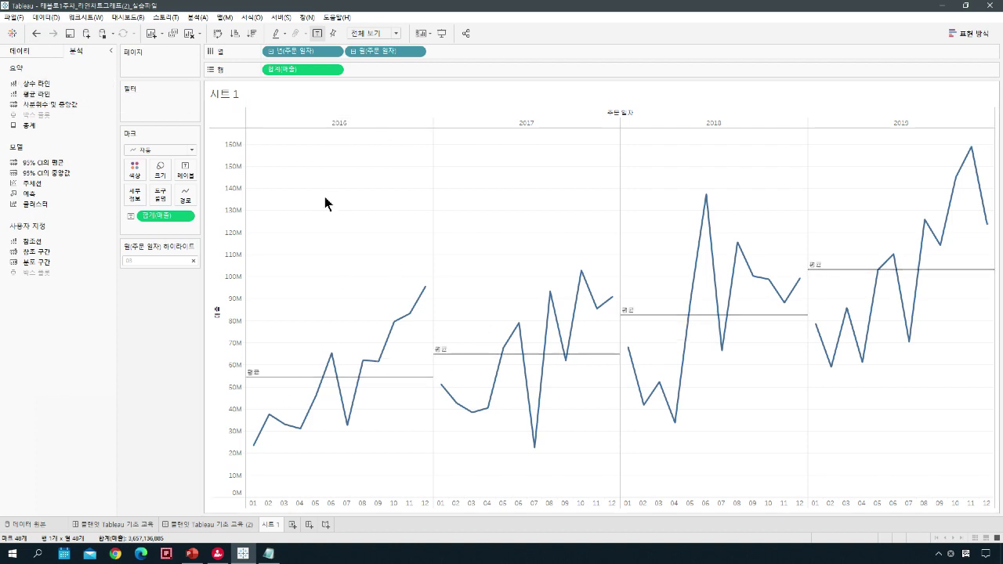
pyautogui.click(36, 33)
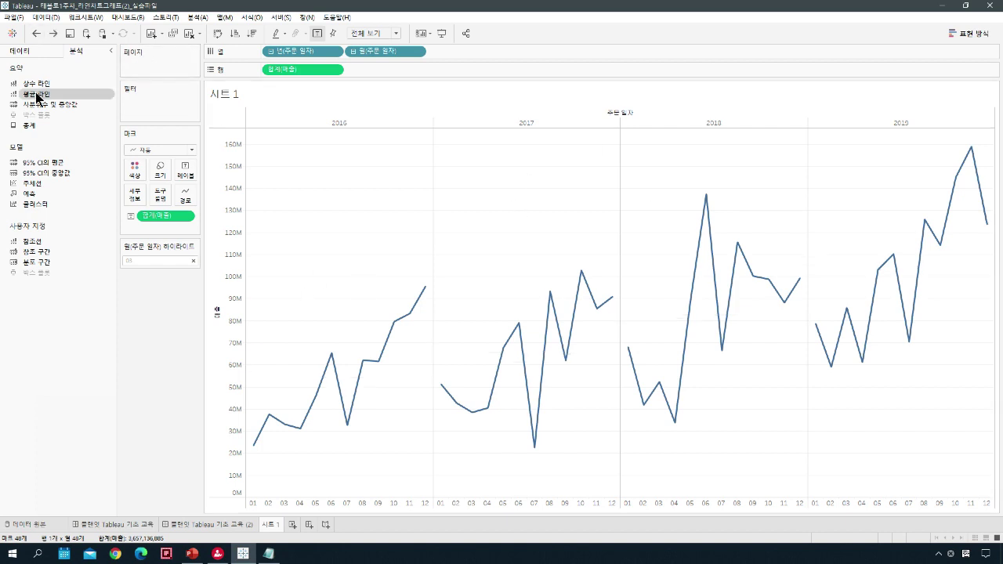
# Step: Try average lines at table, pane and cell scope in turn, undoing each one
pyautogui.moveTo(36, 95); pyautogui.dragTo(298, 128)
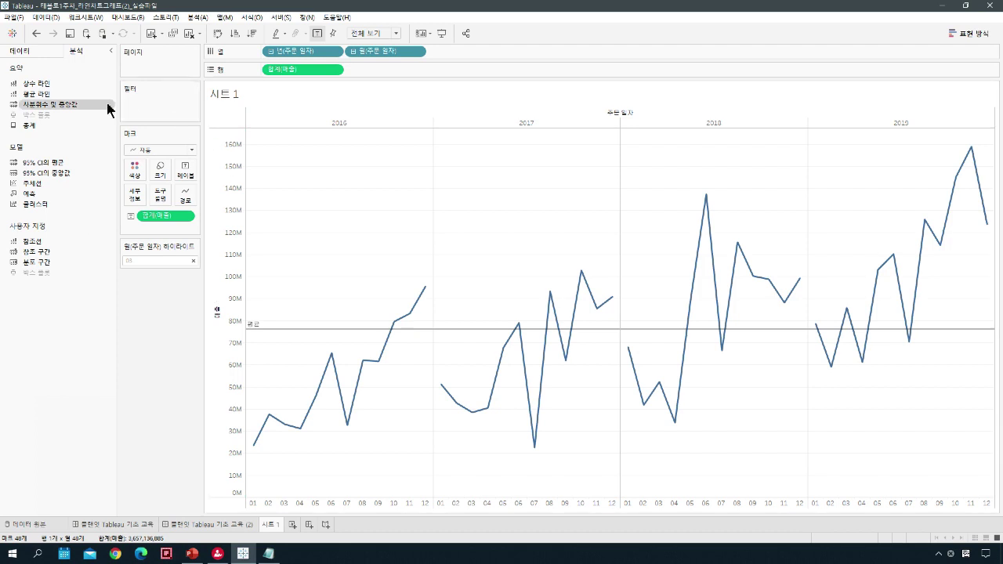
pyautogui.click(37, 33)
pyautogui.moveTo(36, 94); pyautogui.dragTo(342, 137)
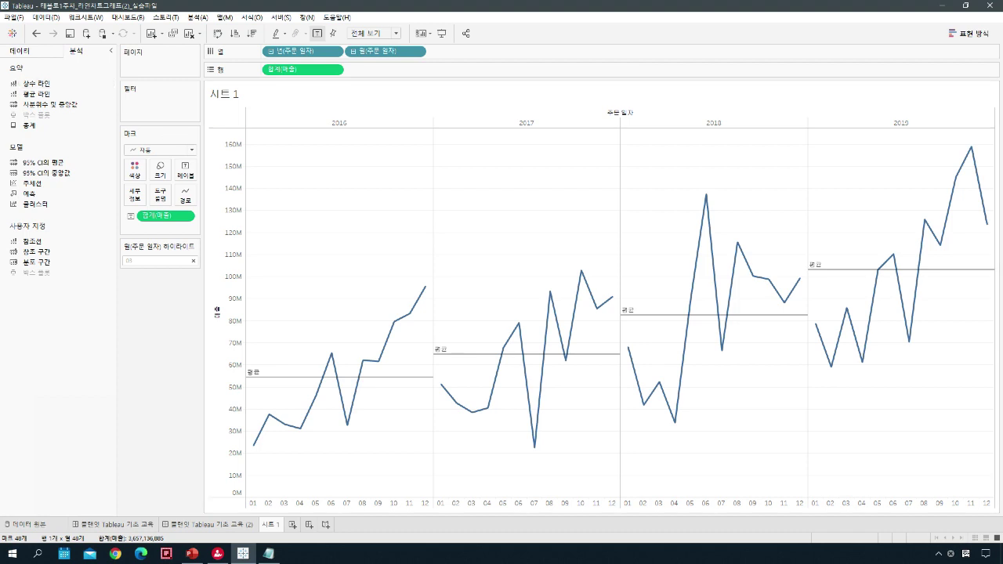
pyautogui.click(37, 33)
pyautogui.moveTo(36, 94); pyautogui.dragTo(382, 137)
pyautogui.moveTo(339, 358)
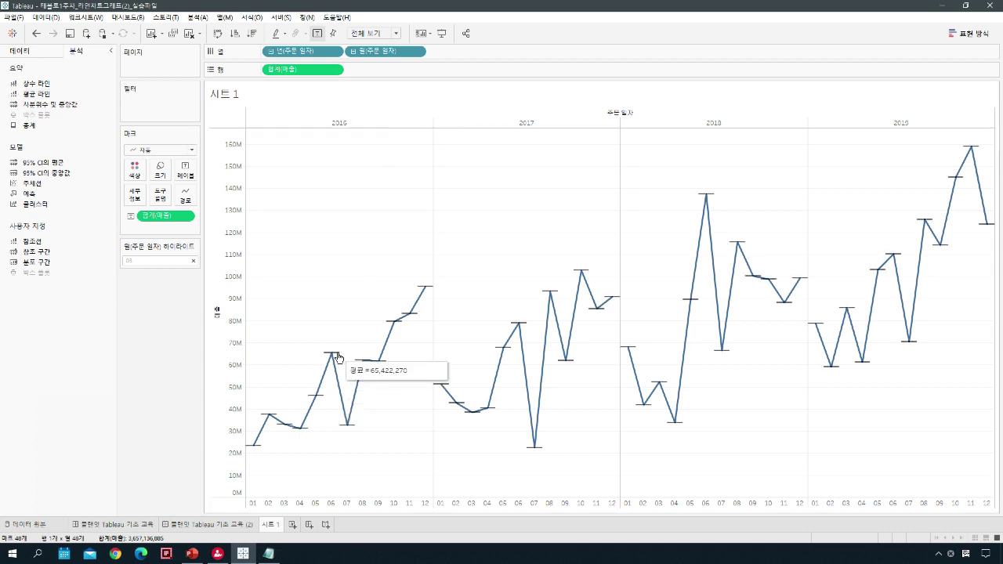
pyautogui.click(37, 32)
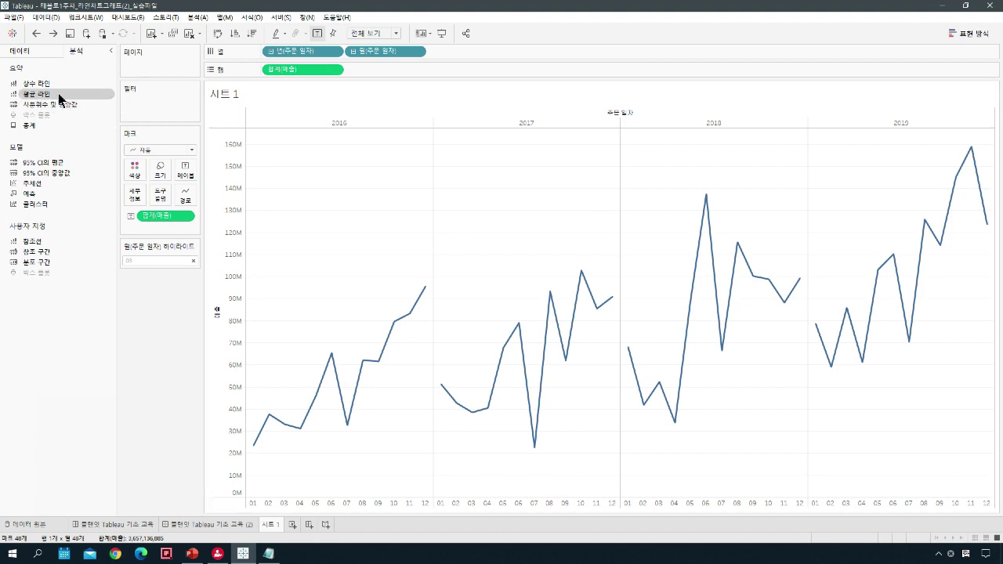
# Step: Add an average line (평균 라인) across the entire table to the sales line chart
pyautogui.moveTo(60, 95); pyautogui.dragTo(301, 127)
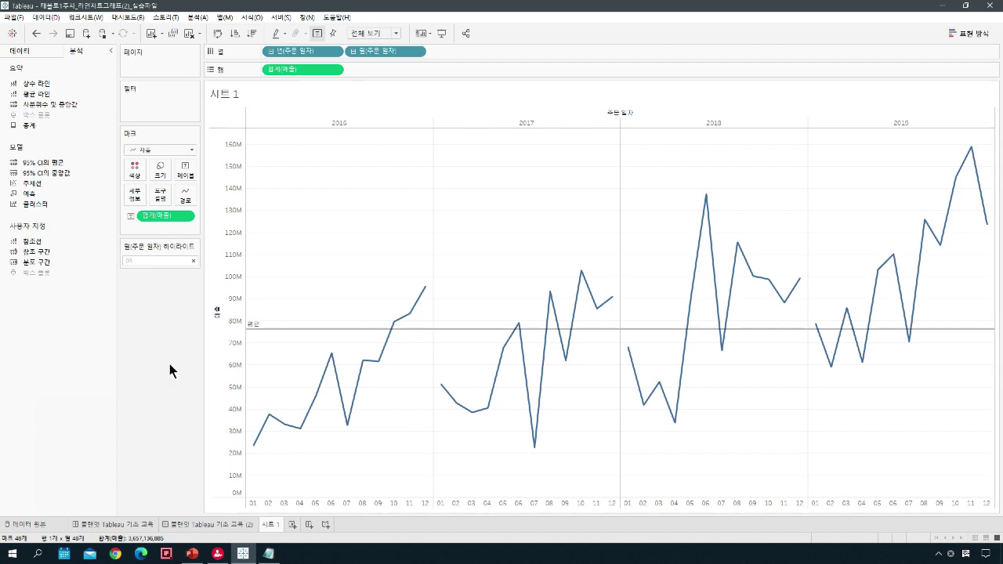
pyautogui.rightClick(257, 327)
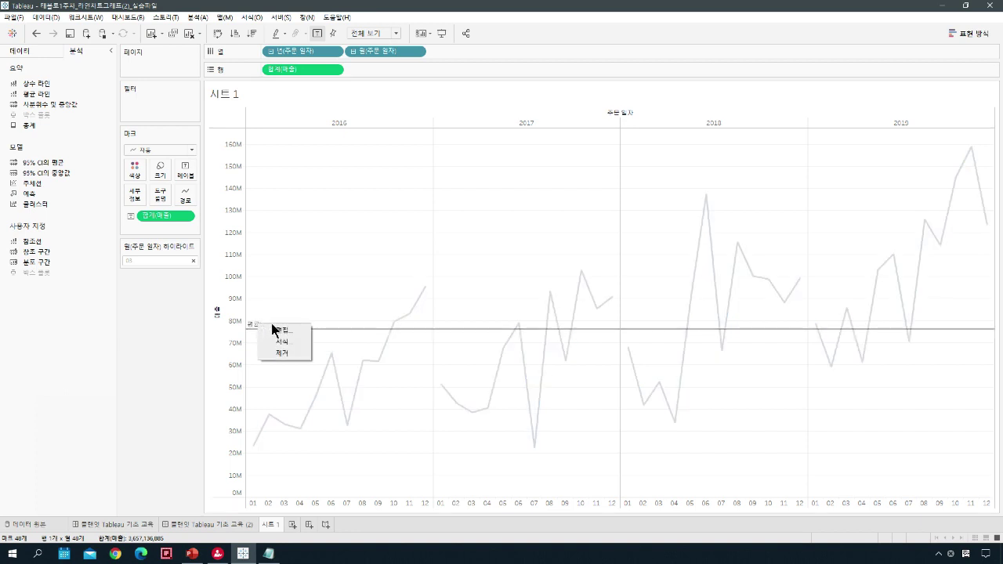
pyautogui.press('Escape')
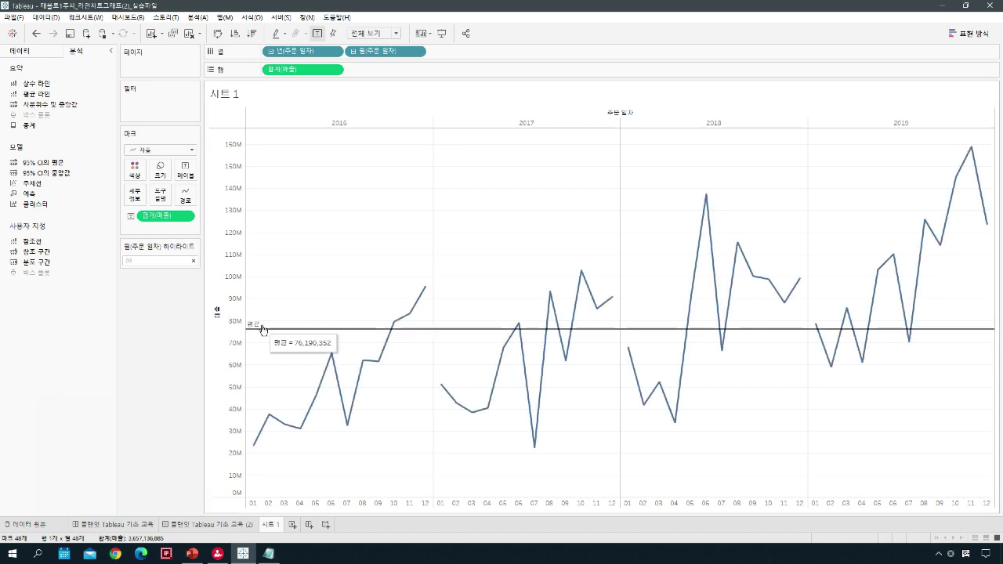
# Step: Edit the table-wide average line so its label (레이블) shows the value (값)
pyautogui.click(264, 330)
pyautogui.rightClick(266, 331)
pyautogui.click(283, 338)
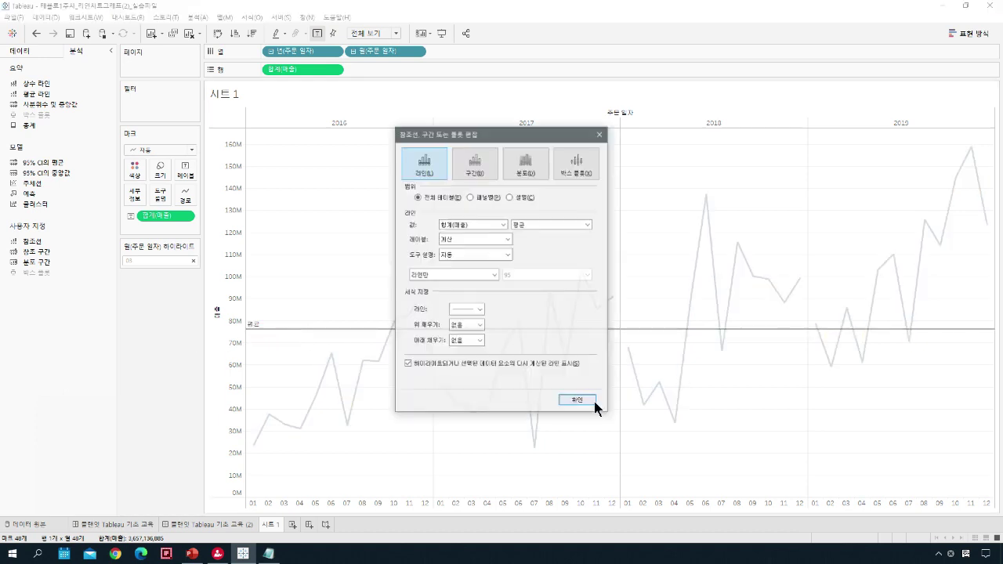
pyautogui.moveTo(511, 140); pyautogui.dragTo(507, 126)
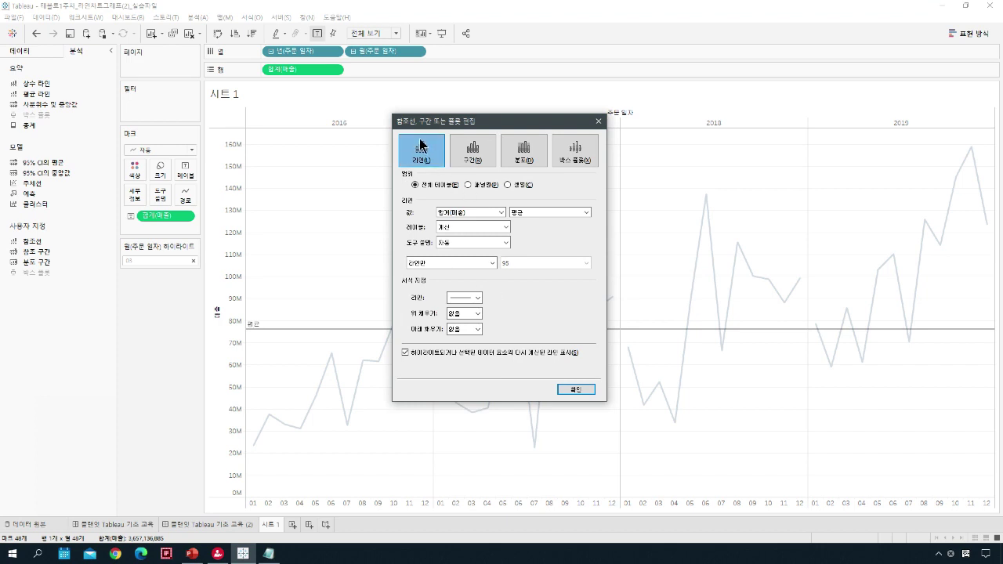
pyautogui.click(506, 227)
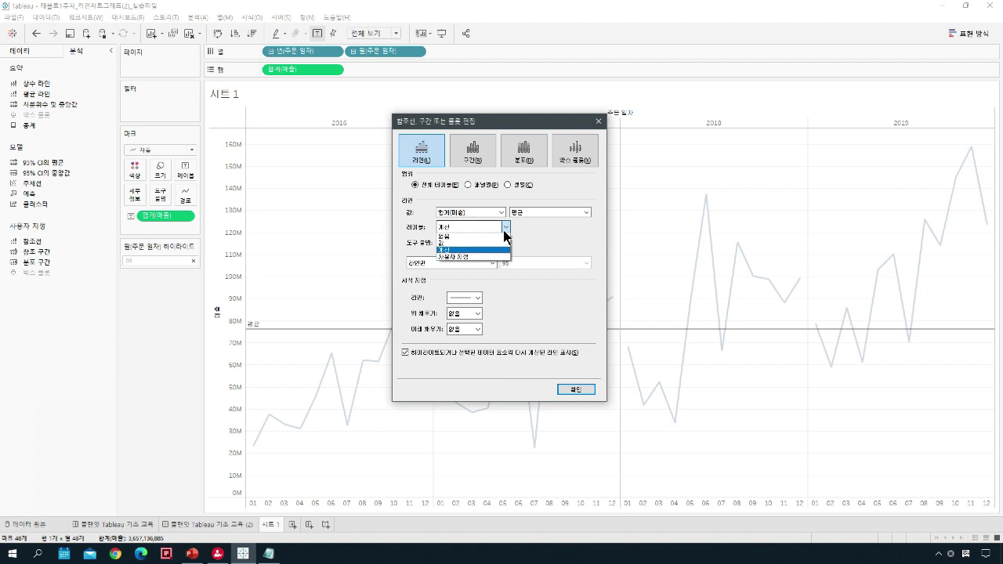
pyautogui.click(453, 241)
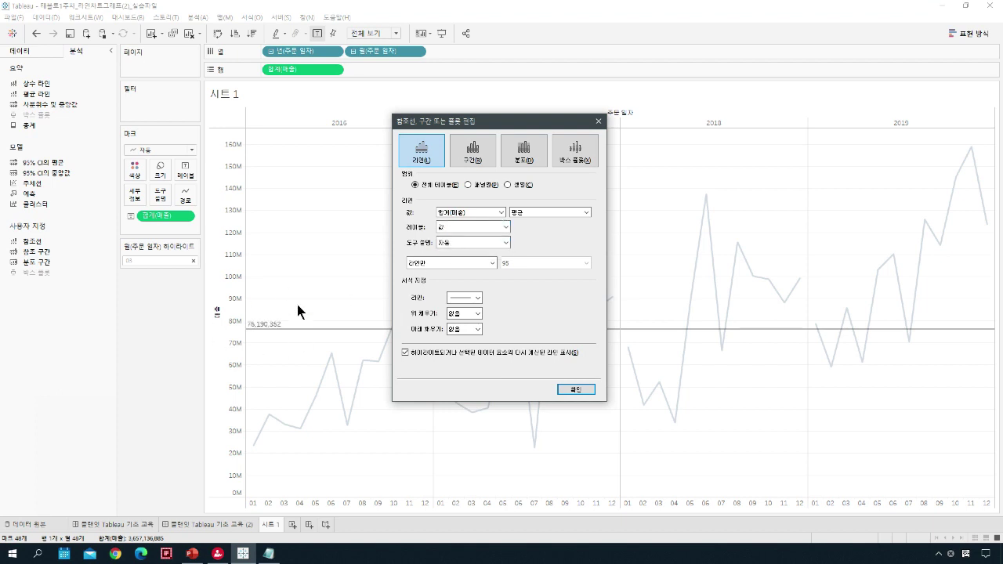
pyautogui.click(572, 391)
pyautogui.moveTo(257, 333)
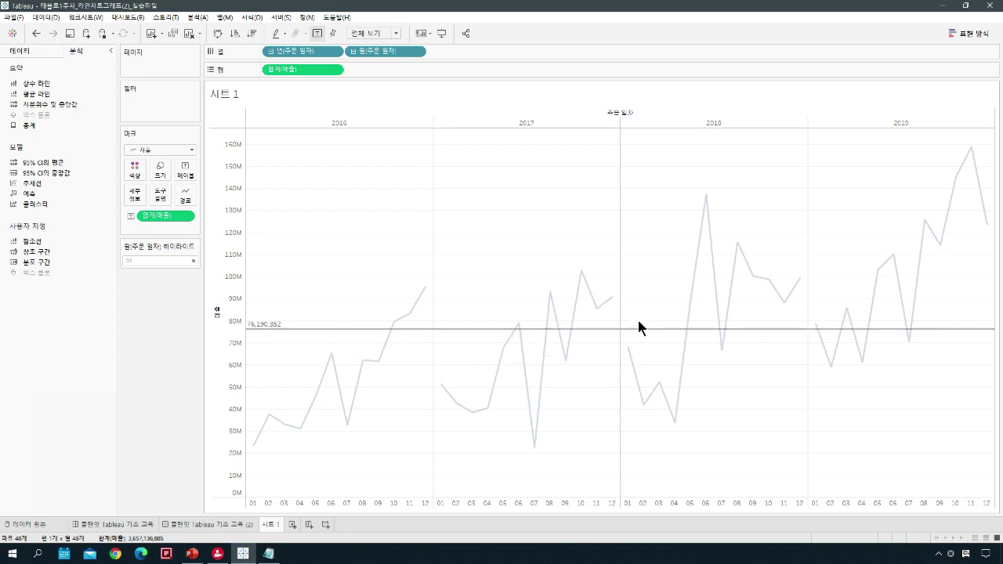
pyautogui.rightClick(275, 328)
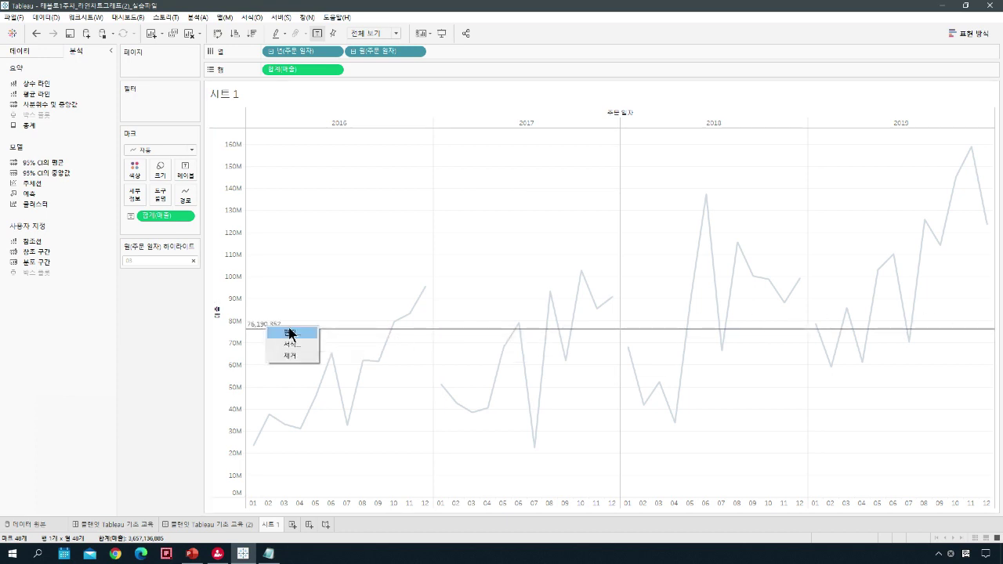
pyautogui.click(287, 333)
pyautogui.moveTo(511, 139); pyautogui.dragTo(534, 114)
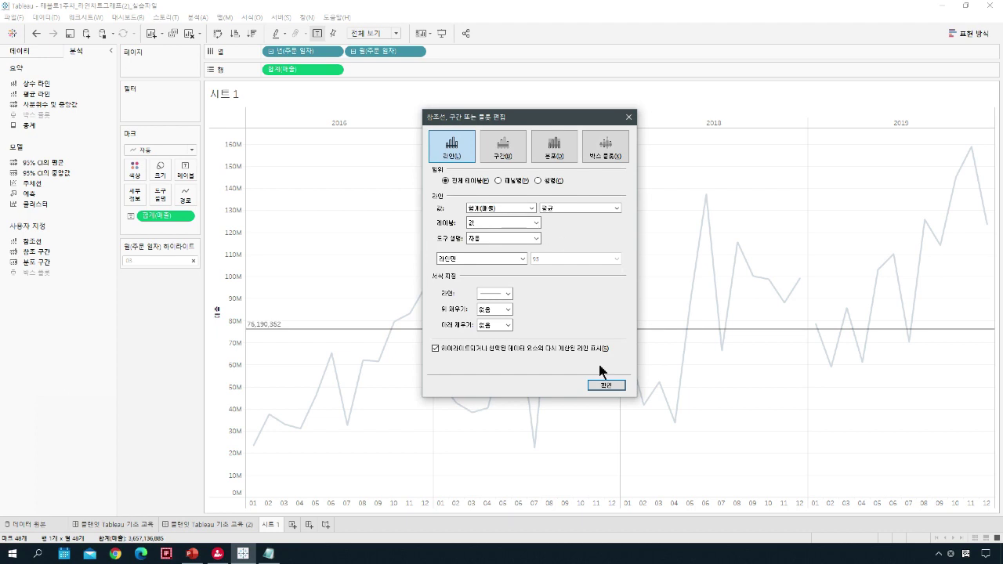
pyautogui.click(631, 115)
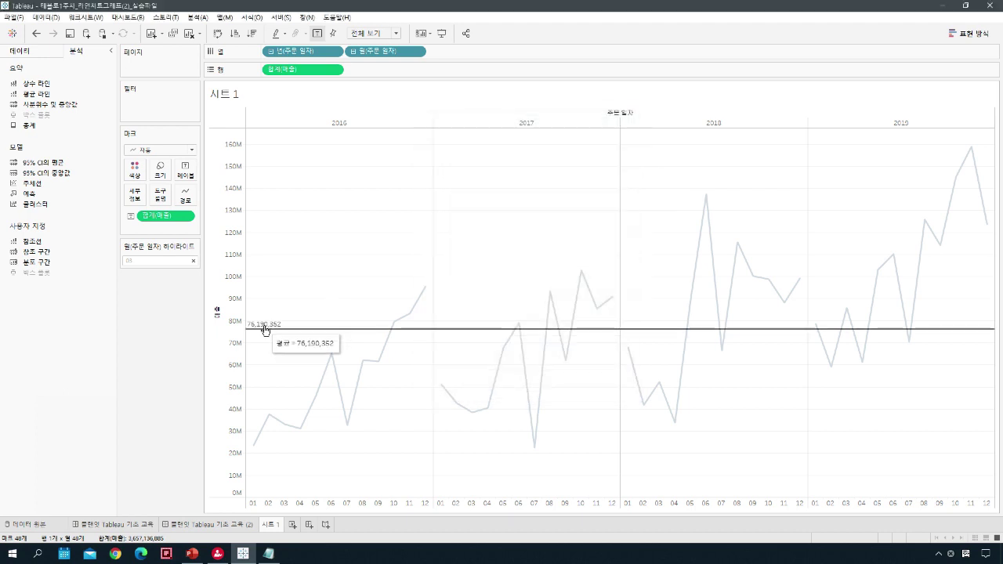
# Step: Give the table-wide average line a custom label (사용자 지정) combining the computation and value as <계산>=<값>
pyautogui.rightClick(265, 329)
pyautogui.click(289, 333)
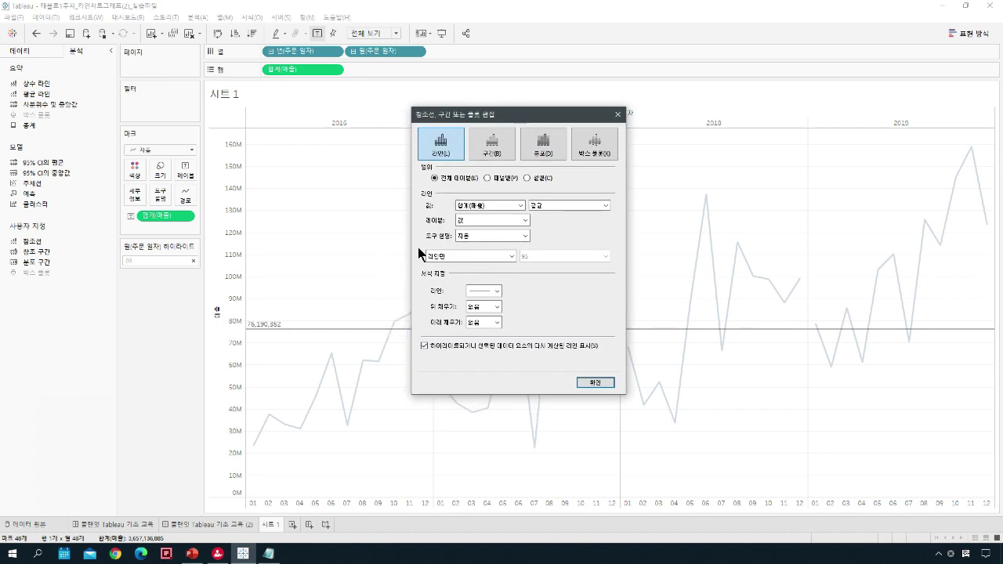
pyautogui.click(492, 221)
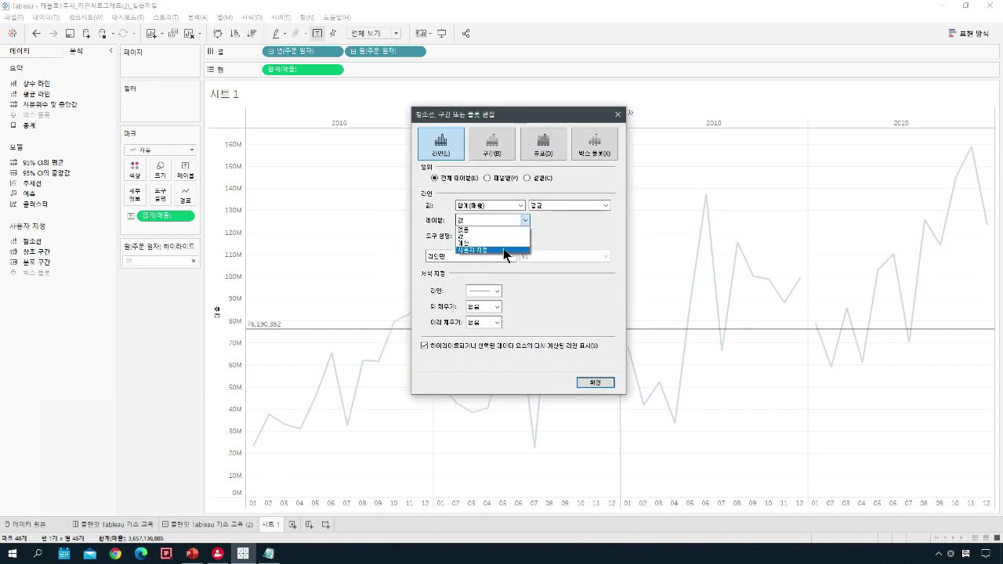
pyautogui.click(505, 254)
pyautogui.click(550, 219)
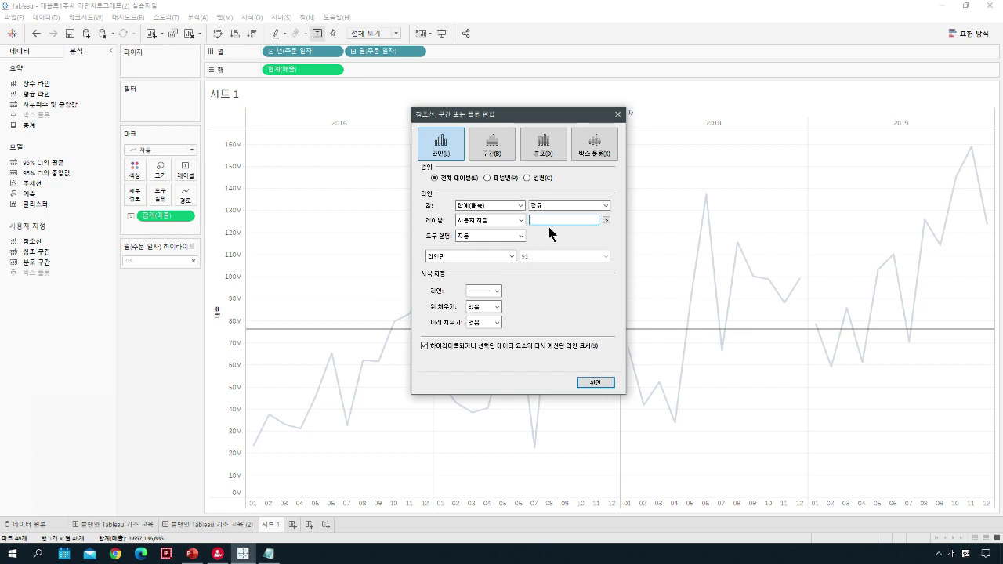
pyautogui.click(607, 221)
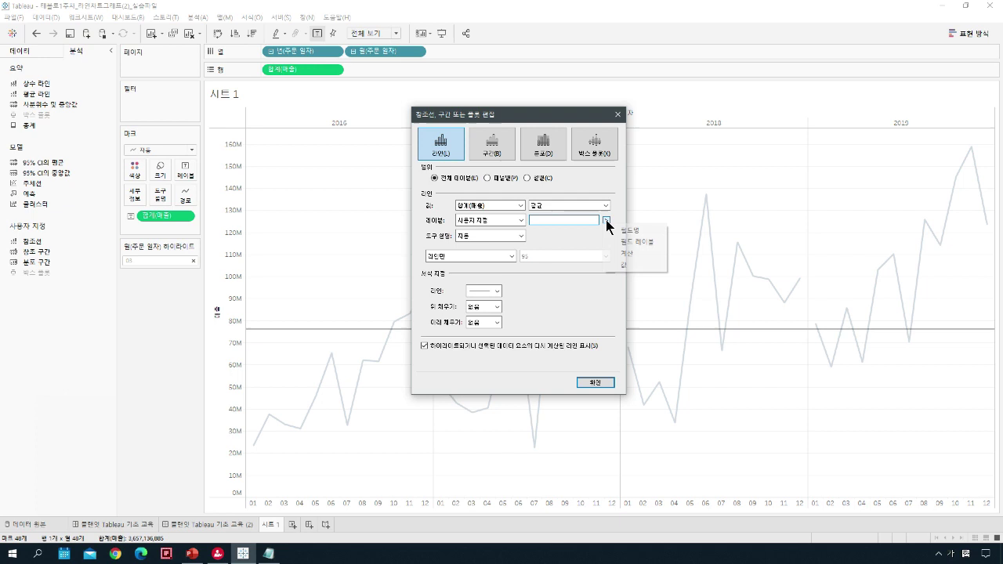
pyautogui.click(639, 252)
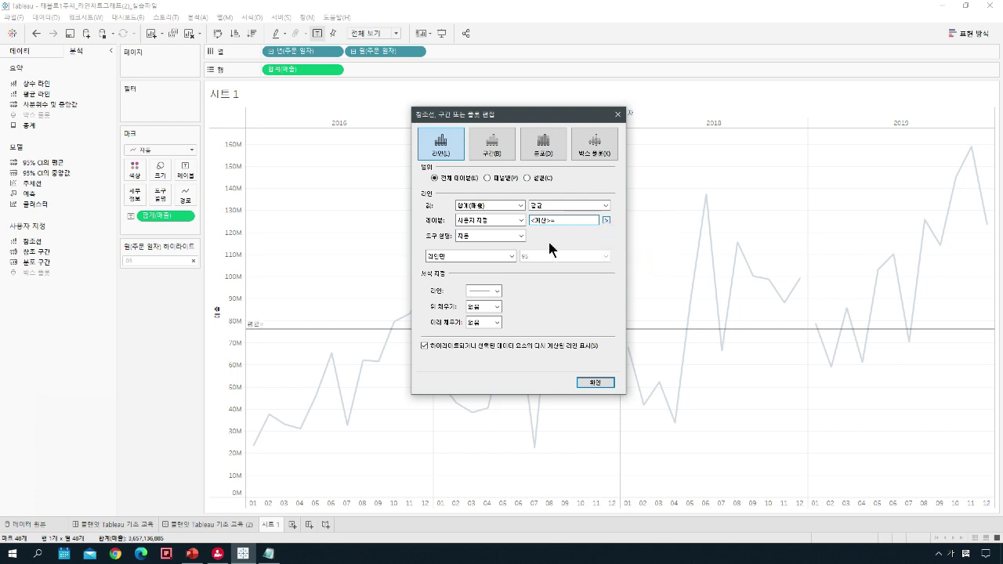
pyautogui.click(607, 221)
pyautogui.click(624, 265)
pyautogui.click(590, 381)
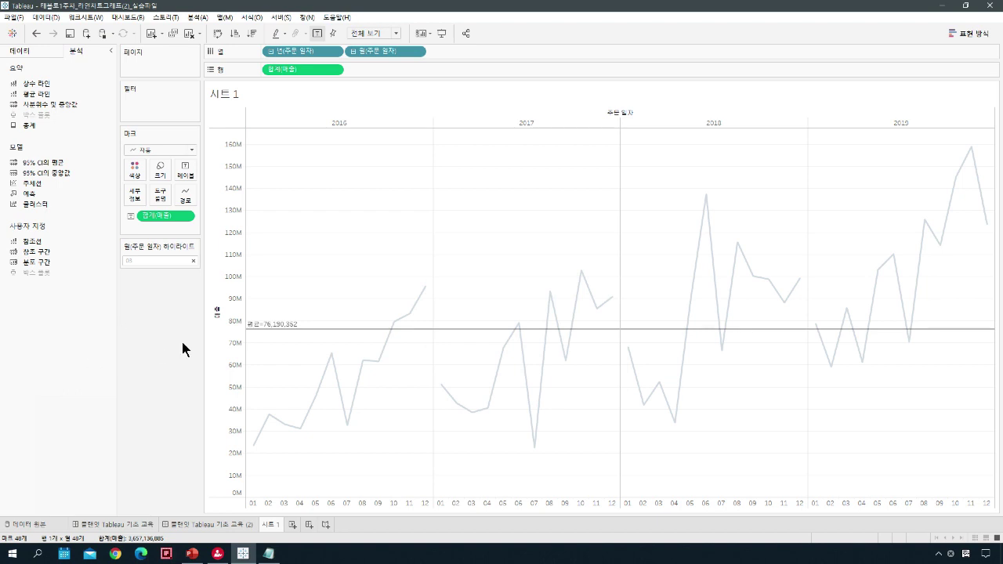
# Step: Add an average line (평균 라인) per pane to the sales line chart, one for each year
pyautogui.moveTo(523, 315)
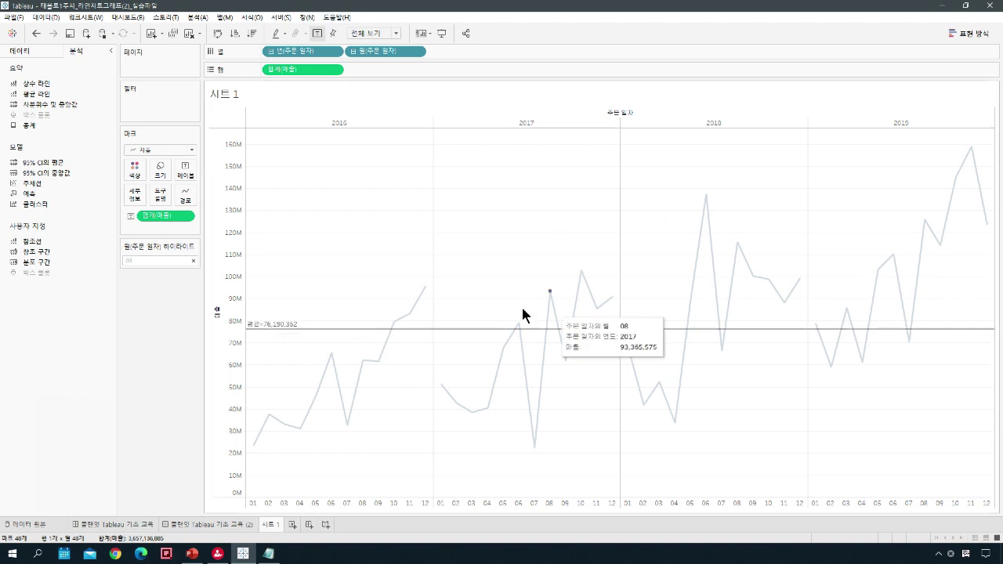
pyautogui.moveTo(36, 94); pyautogui.dragTo(341, 134)
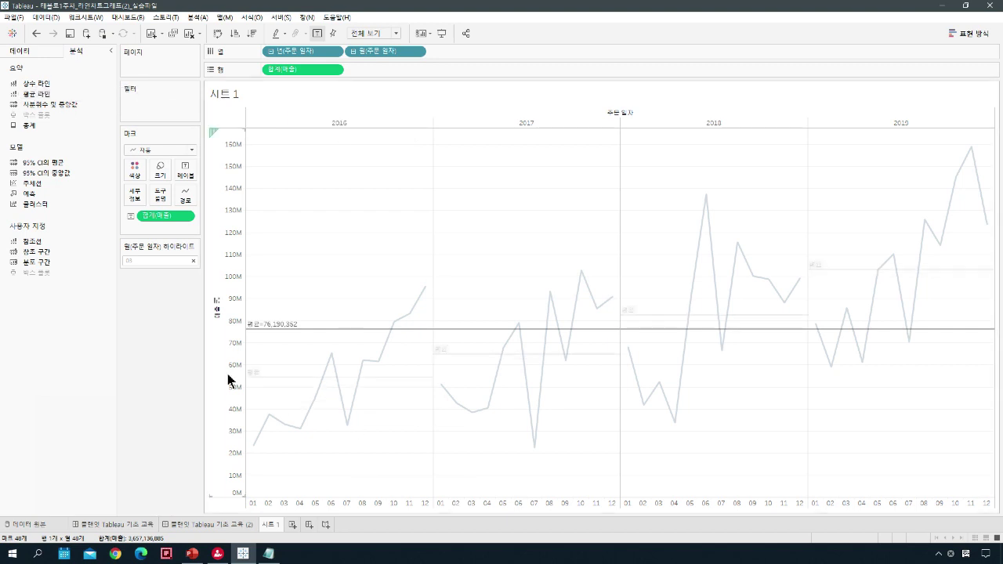
# Step: Give the per-year average lines a custom label (사용자 지정) reading 연평균=
pyautogui.moveTo(253, 376)
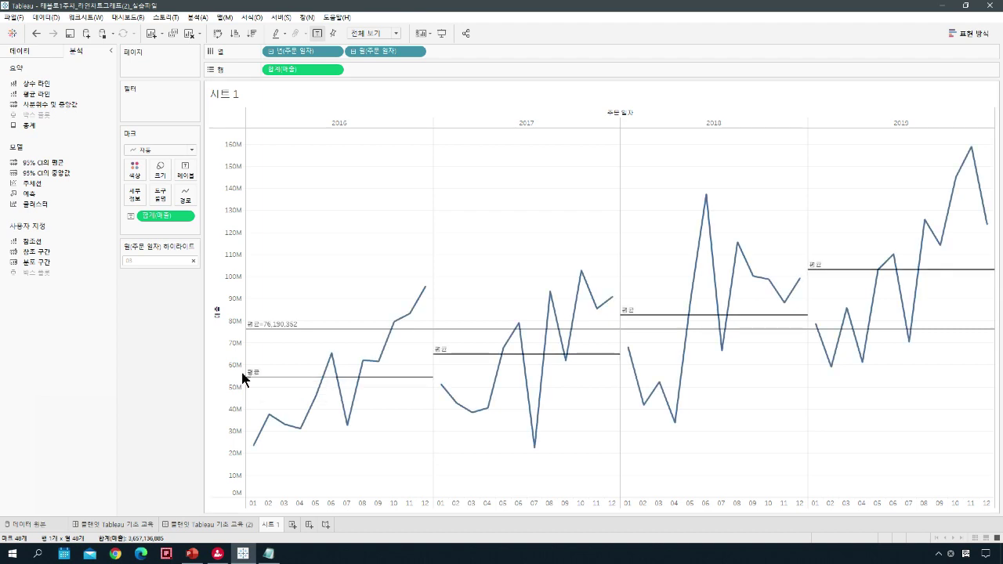
pyautogui.rightClick(256, 375)
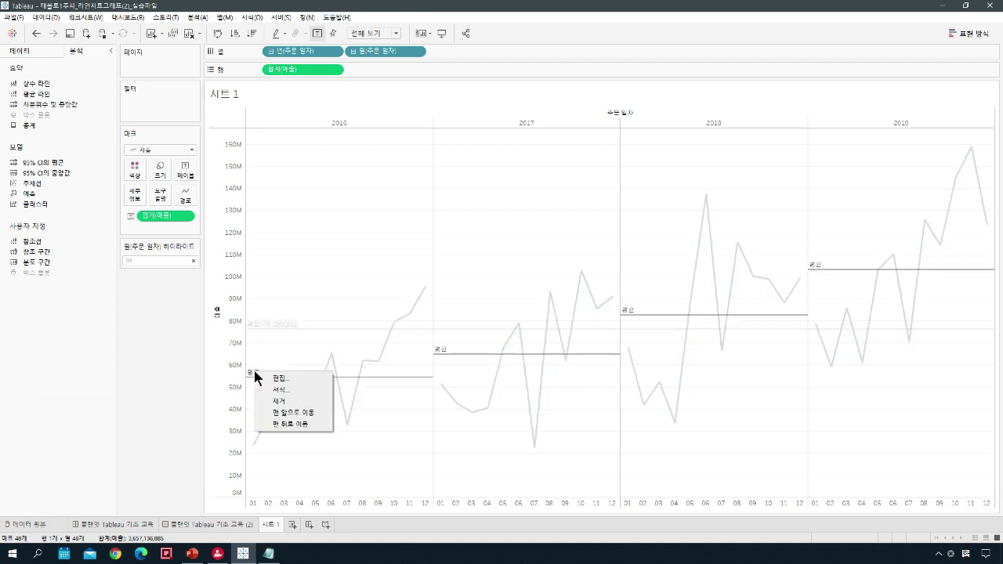
pyautogui.doubleClick(297, 382)
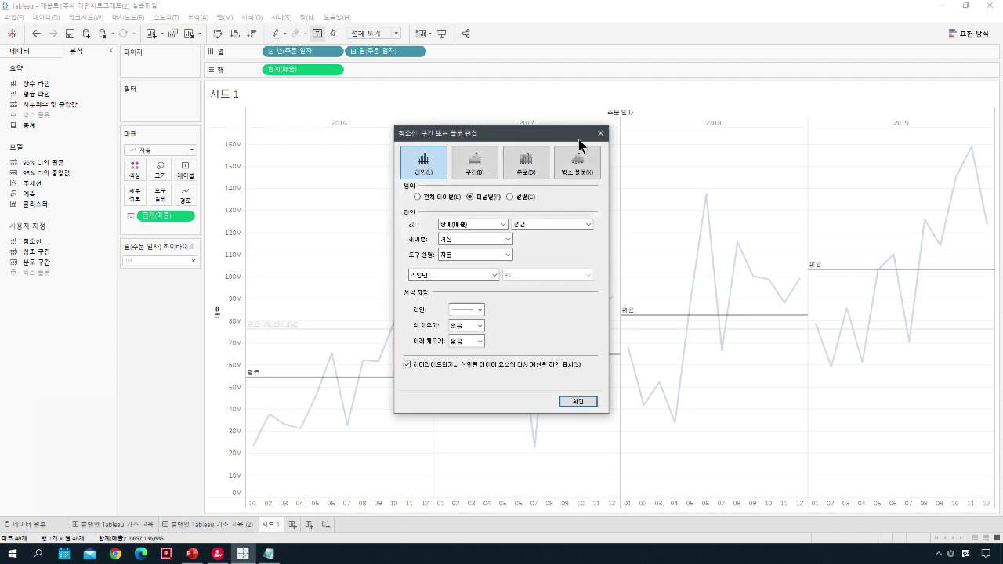
pyautogui.moveTo(510, 126); pyautogui.dragTo(514, 105)
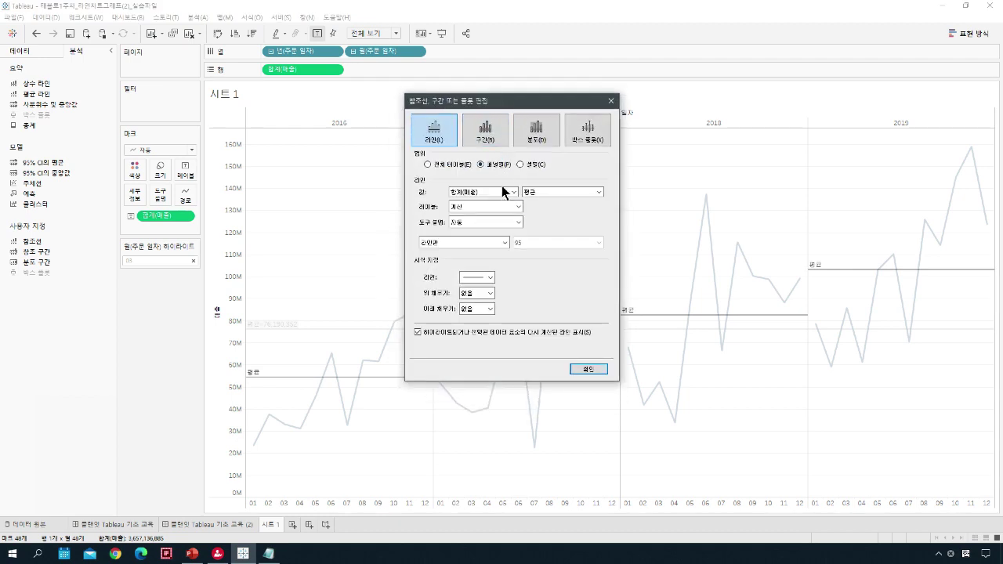
pyautogui.click(518, 207)
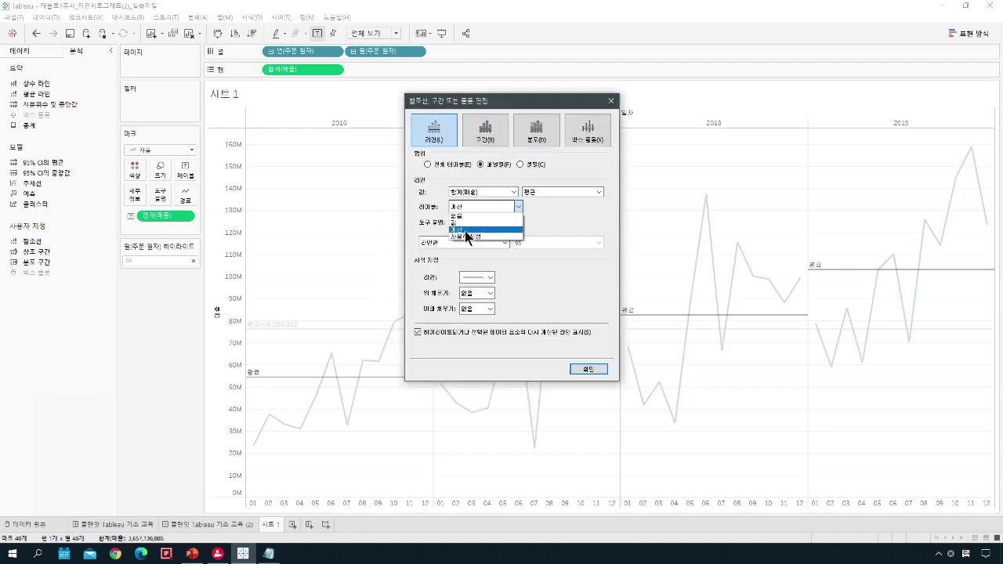
pyautogui.click(455, 223)
pyautogui.click(518, 207)
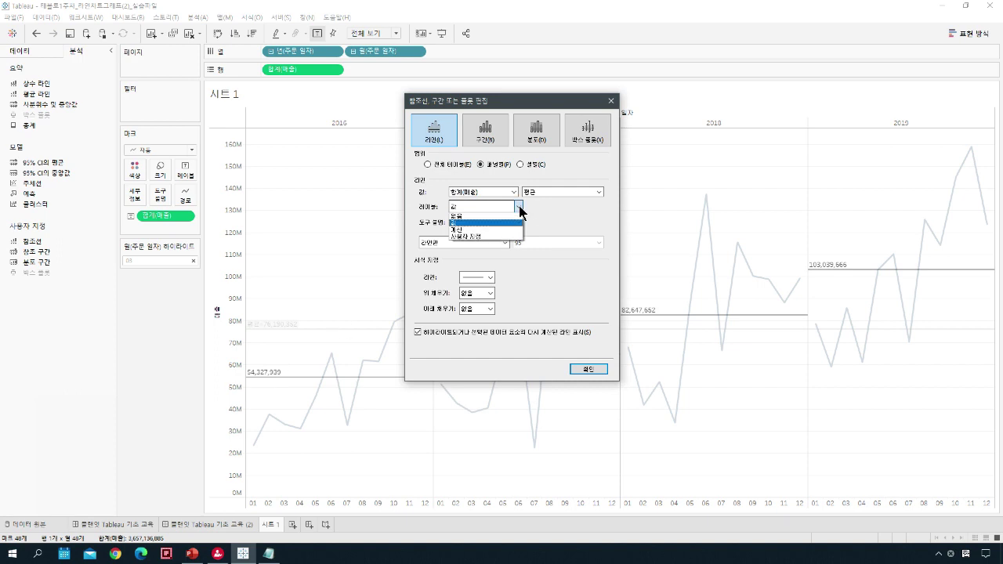
pyautogui.click(470, 236)
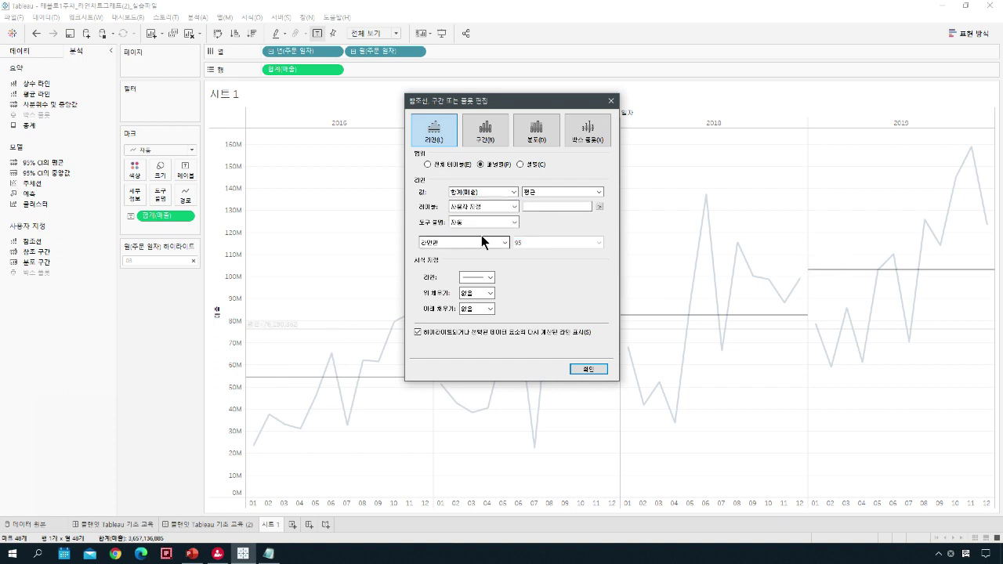
pyautogui.click(541, 209)
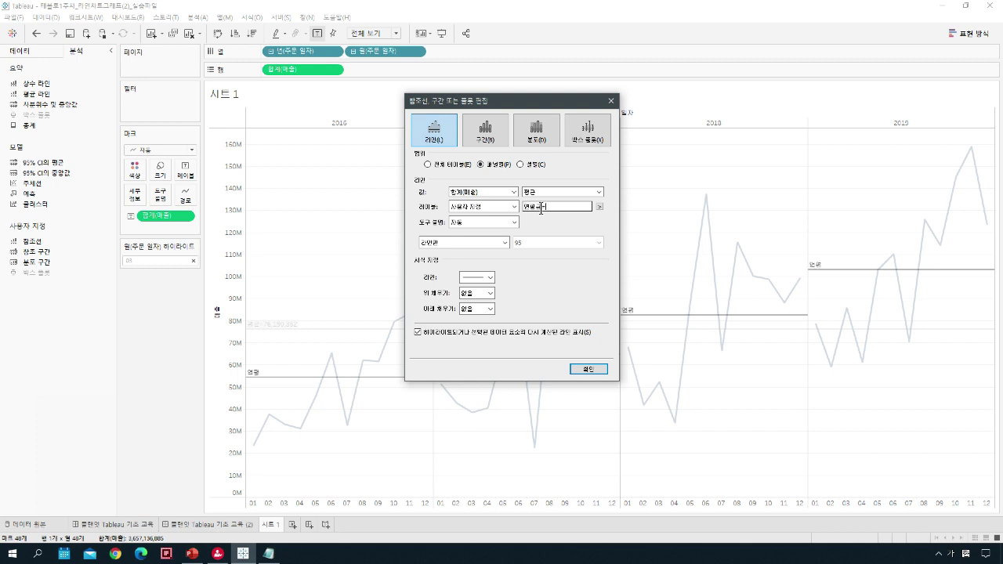
pyautogui.click(602, 205)
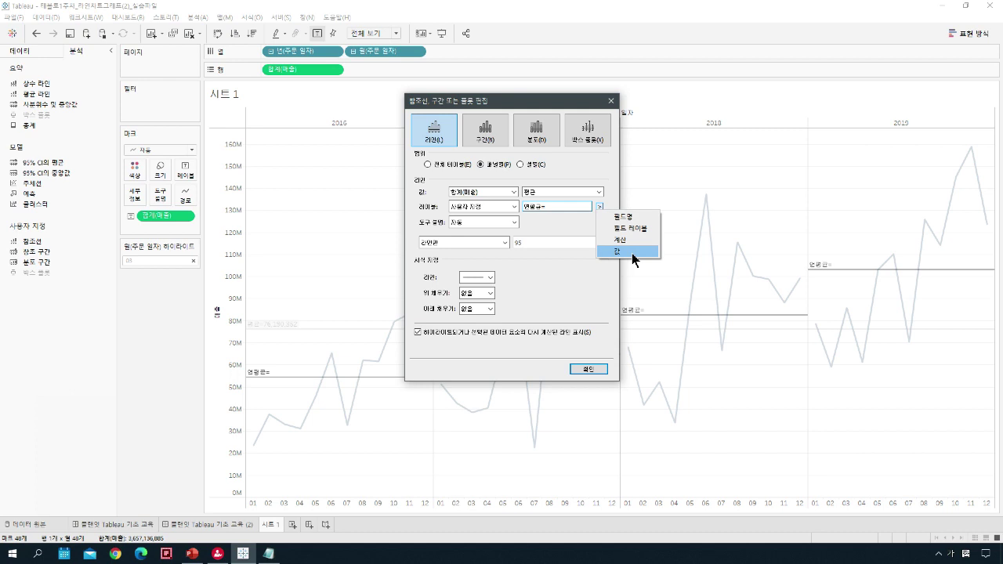
pyautogui.click(570, 130)
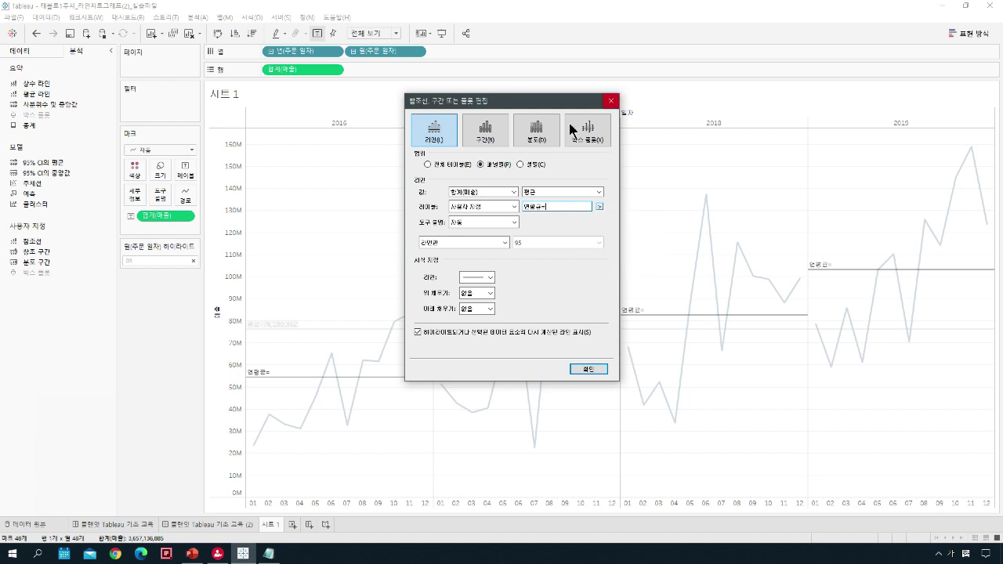
pyautogui.click(610, 100)
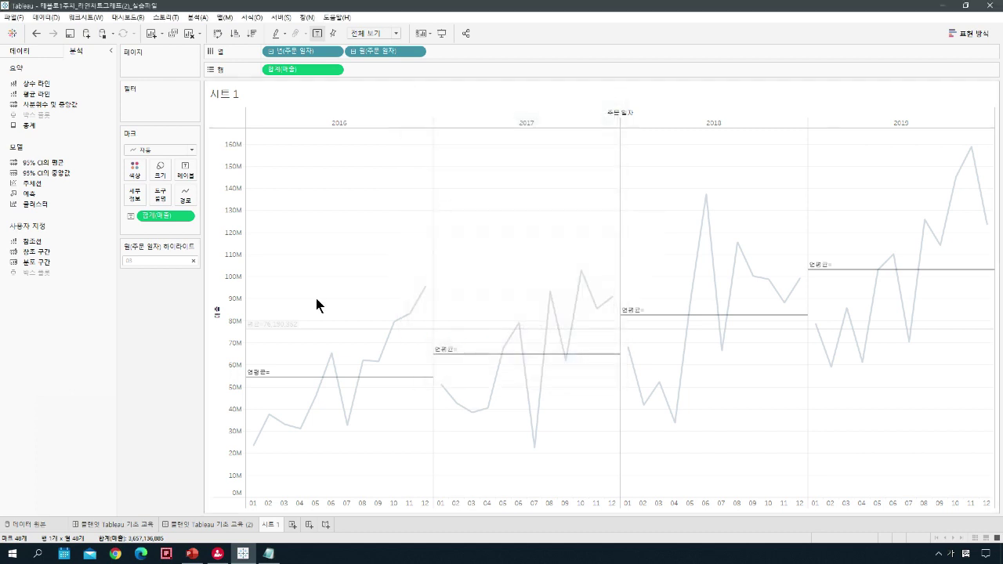
# Step: Rewrite the per-year average lines' custom label as 연평균=<값>, inserting the value field after the text
pyautogui.rightClick(259, 379)
pyautogui.click(286, 384)
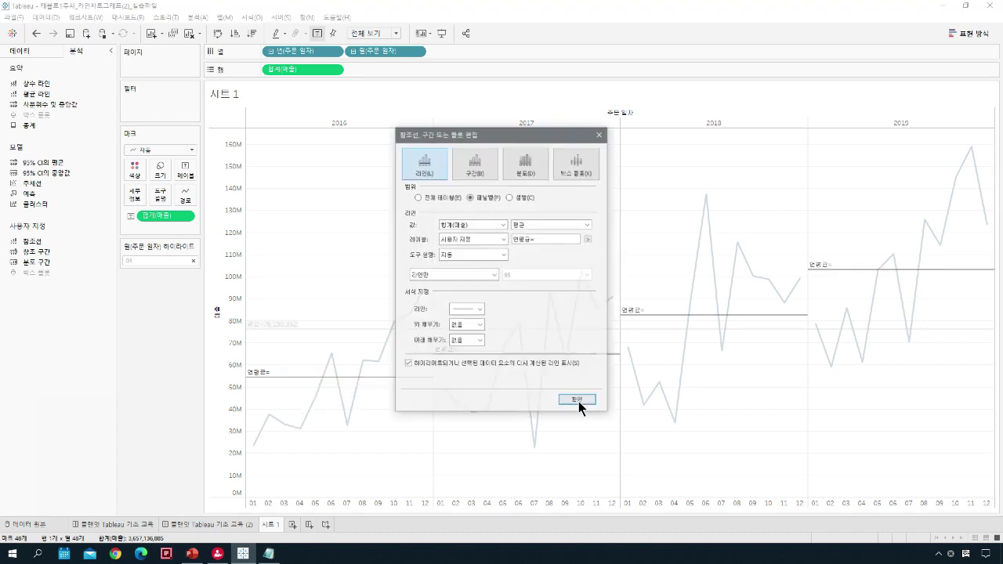
pyautogui.click(460, 236)
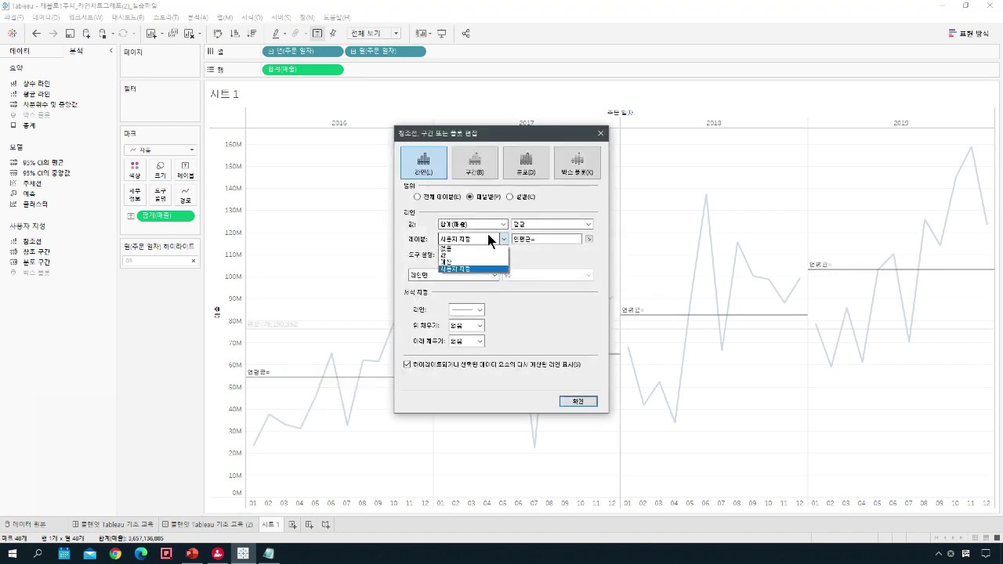
pyautogui.click(463, 268)
pyautogui.moveTo(558, 239); pyautogui.dragTo(511, 240)
pyautogui.press('BackSpace')
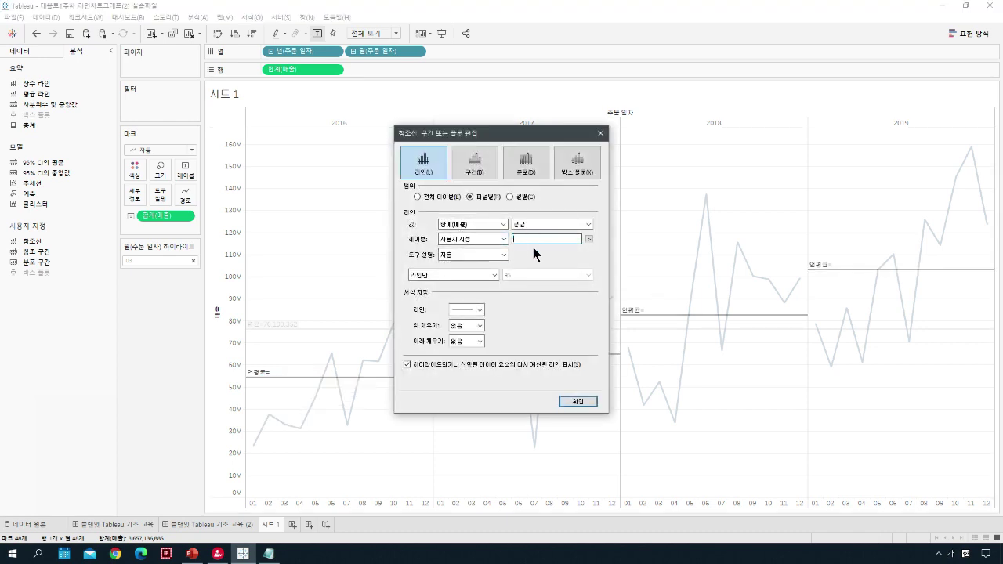
pyautogui.write('여')
pyautogui.write('평균=')
pyautogui.click(588, 239)
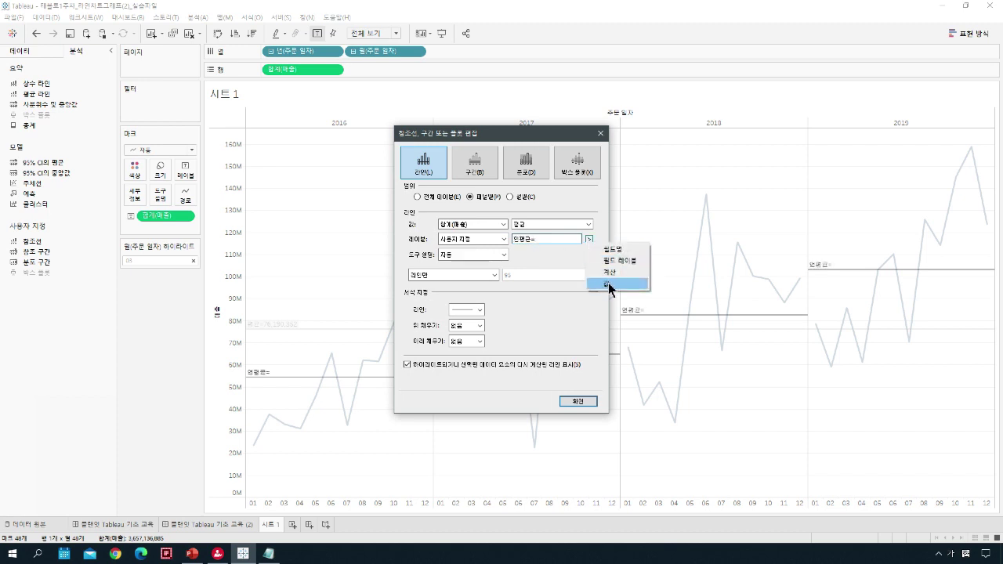
pyautogui.click(609, 284)
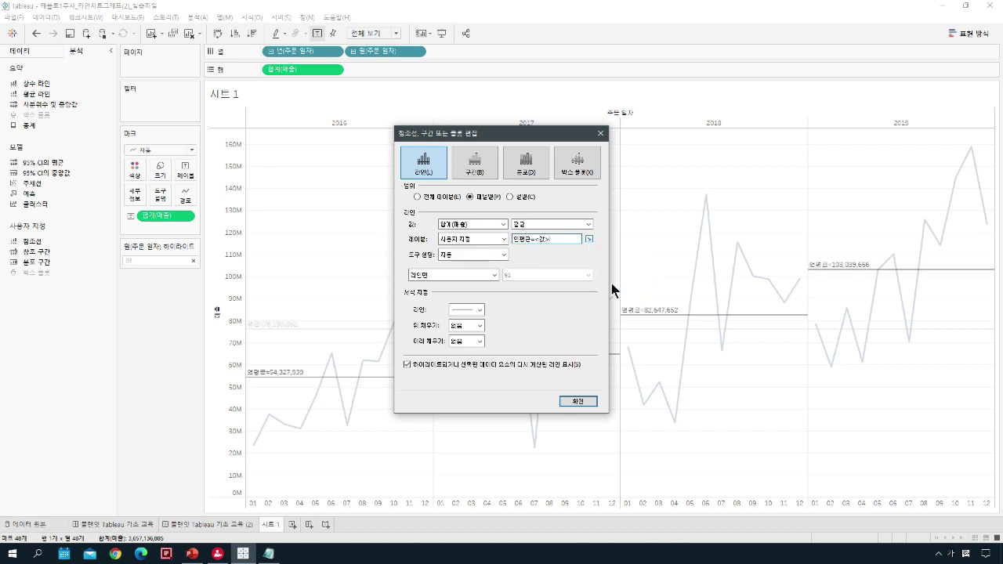
pyautogui.click(568, 401)
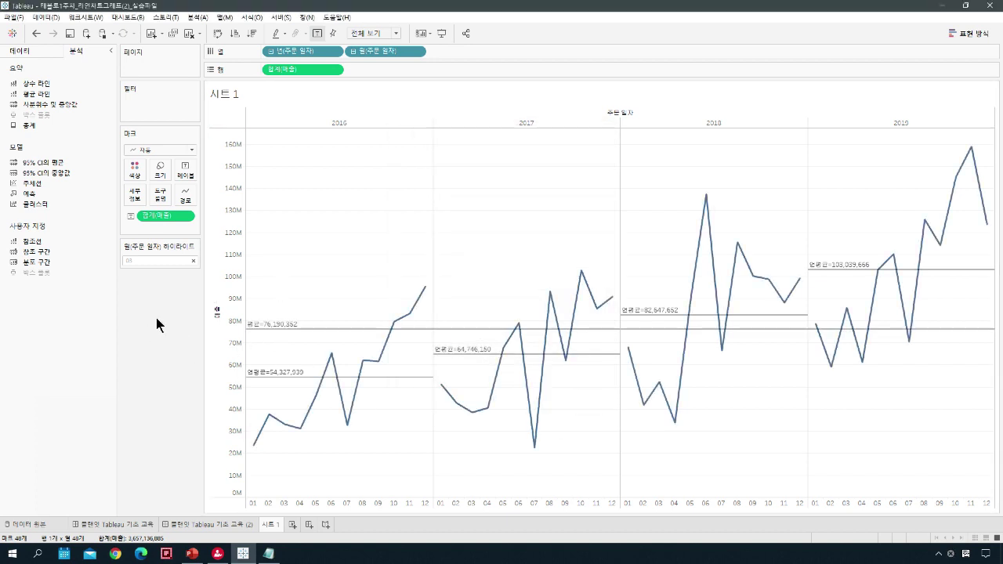
# Step: Clear the worksheet and plot 매출 as rows against 주문 일자 as columns in a yearly line chart
pyautogui.moveTo(264, 337)
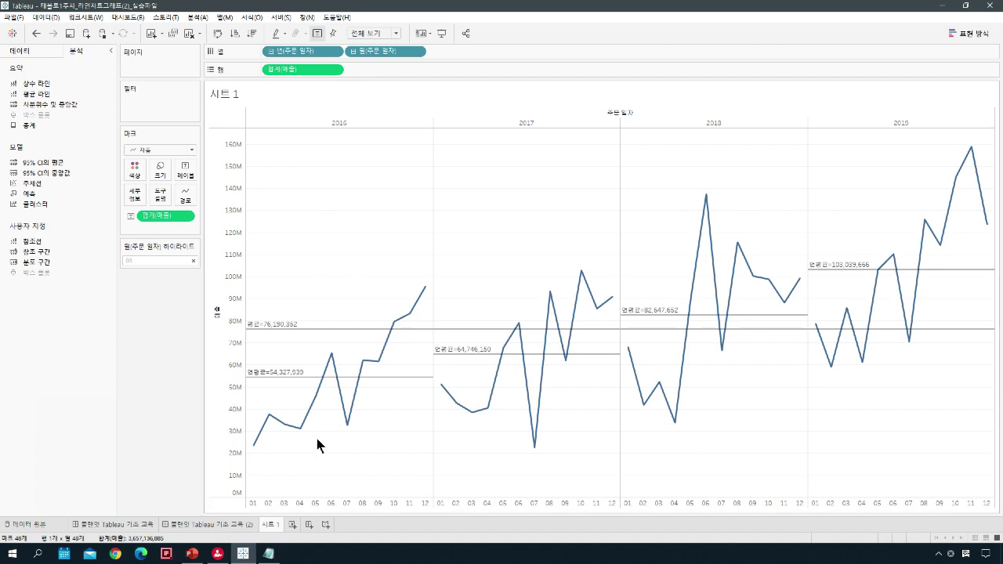
pyautogui.click(189, 34)
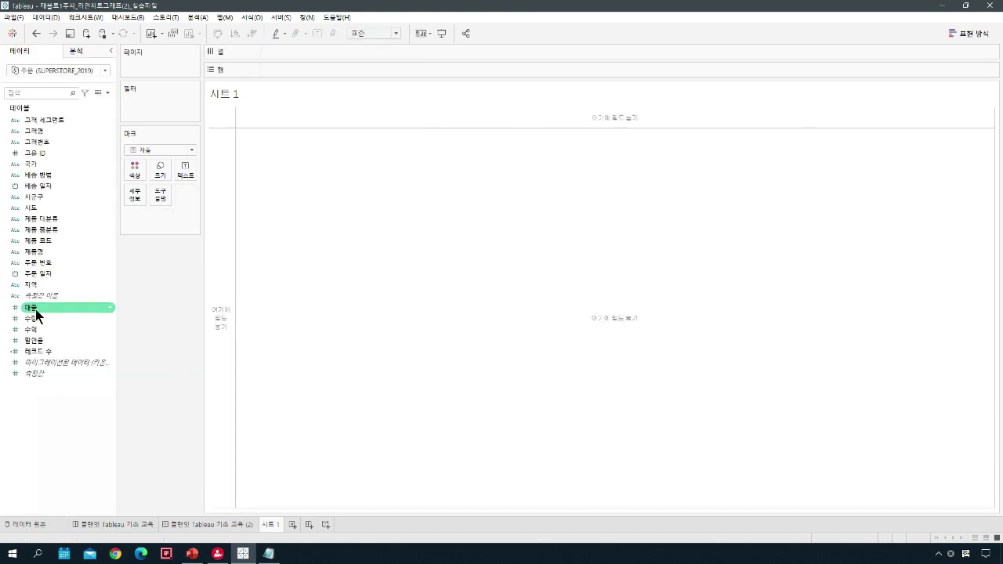
pyautogui.moveTo(36, 308); pyautogui.dragTo(283, 70)
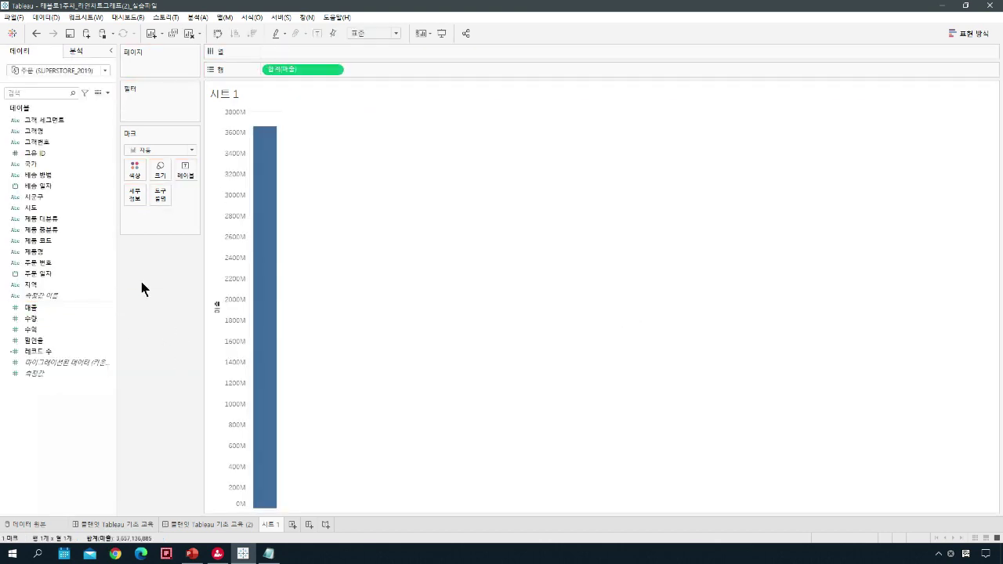
pyautogui.moveTo(36, 273); pyautogui.dragTo(304, 51)
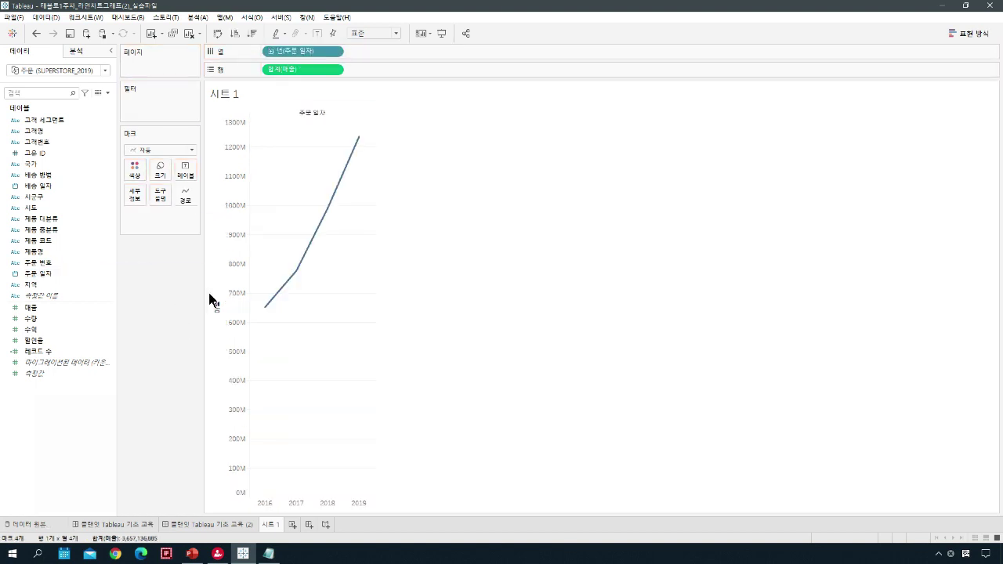
# Step: Break 주문 일자 down to year and month without the quarter level, and fit the chart to the entire view (전체 보기)
pyautogui.click(271, 52)
pyautogui.click(354, 51)
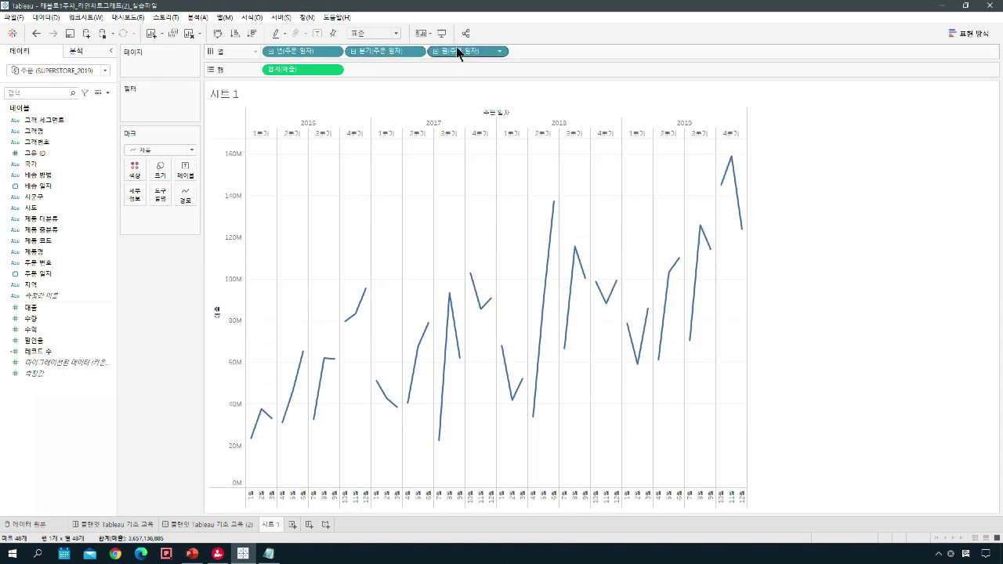
pyautogui.moveTo(385, 51); pyautogui.dragTo(153, 290)
pyautogui.click(398, 33)
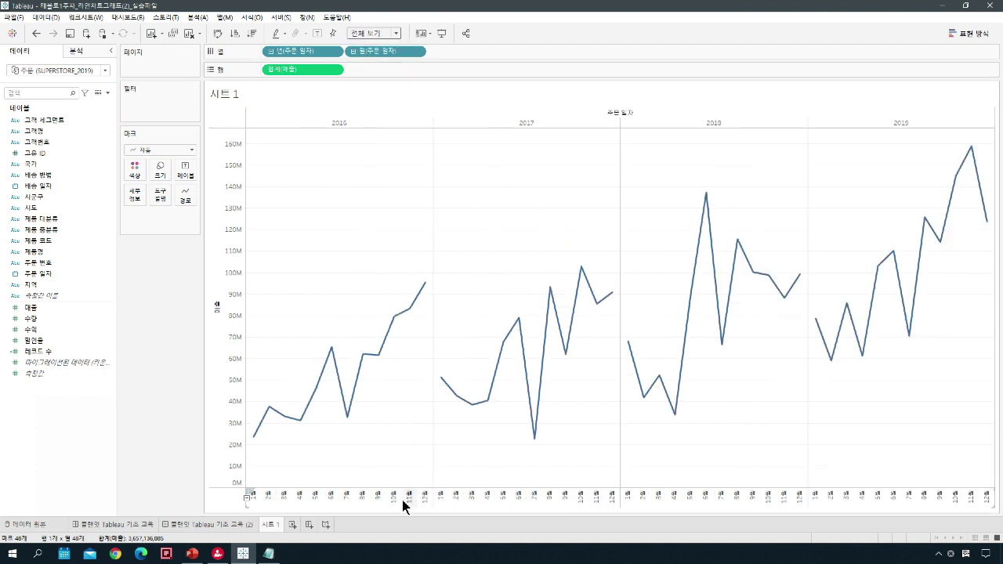
# Step: Rotate the month header labels to horizontal and format the months as two-digit numbers (01)
pyautogui.rightClick(518, 502)
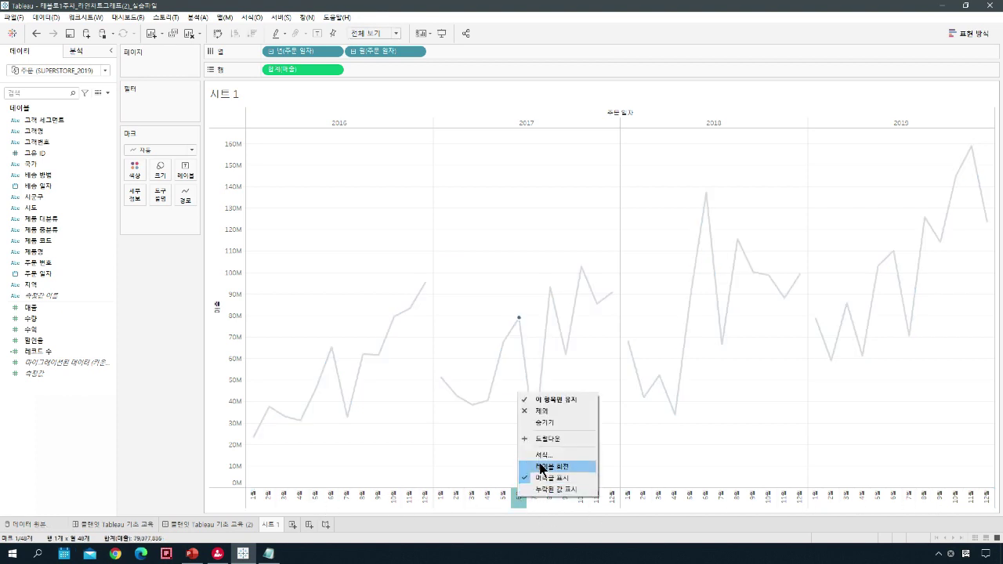
pyautogui.click(542, 467)
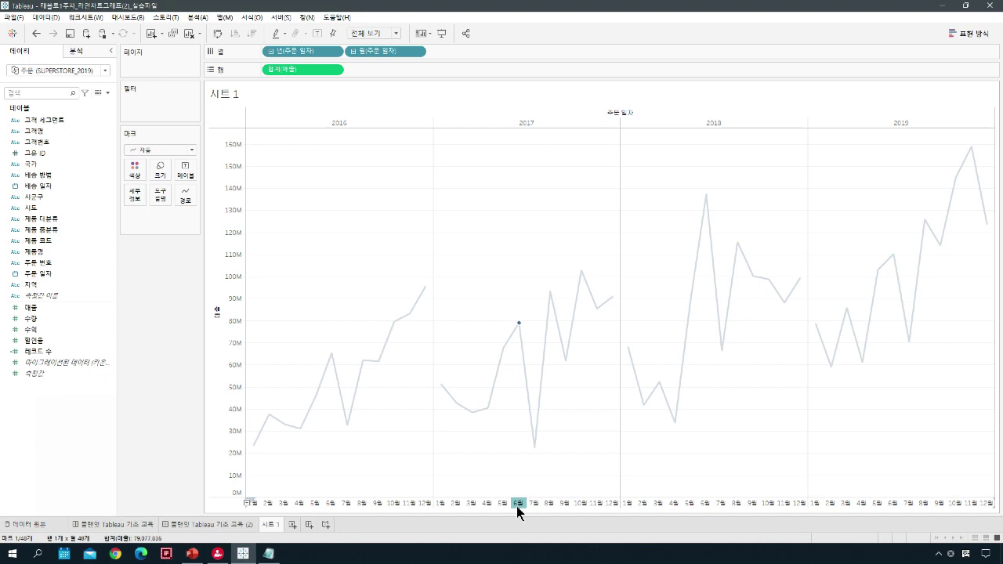
pyautogui.rightClick(520, 503)
pyautogui.click(542, 461)
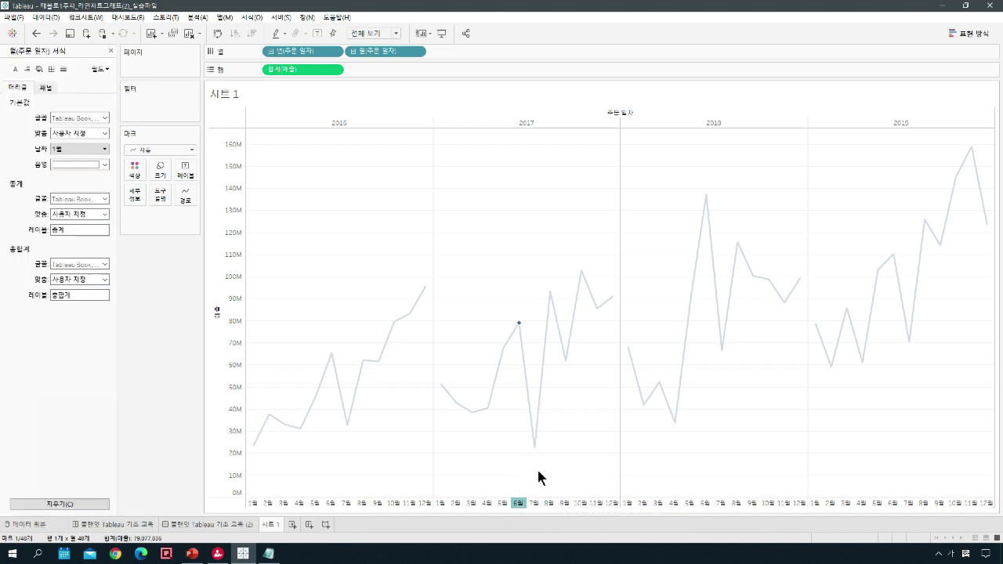
pyautogui.click(105, 148)
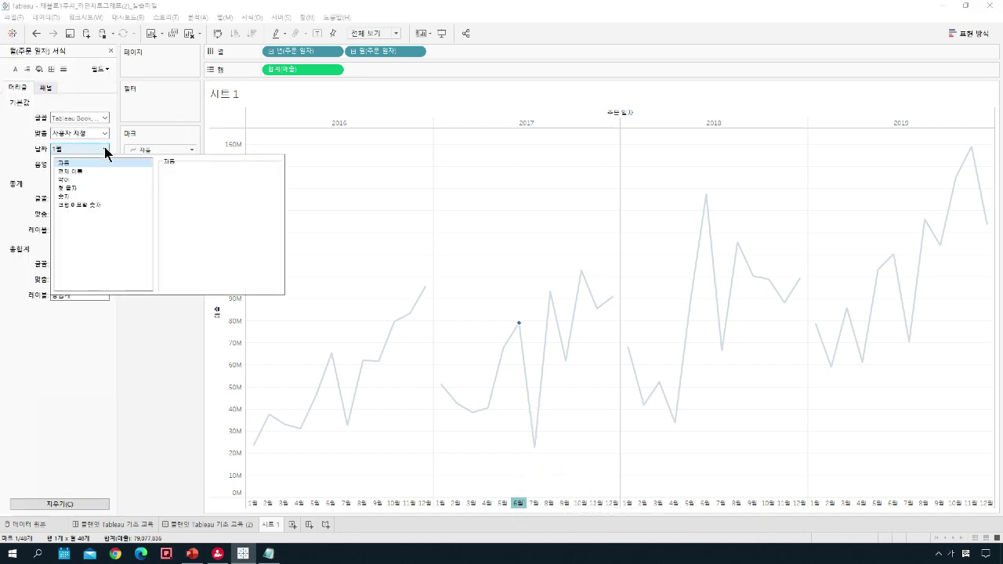
pyautogui.click(77, 210)
pyautogui.click(171, 367)
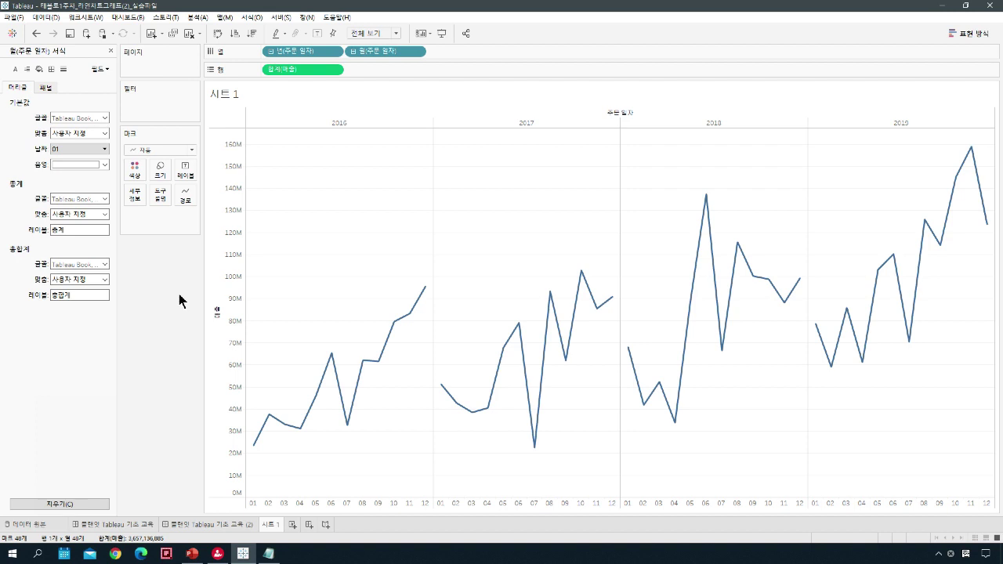
# Step: Set the mark labels (레이블) to apply only to highlighted marks (하이라이트됨)
pyautogui.click(188, 169)
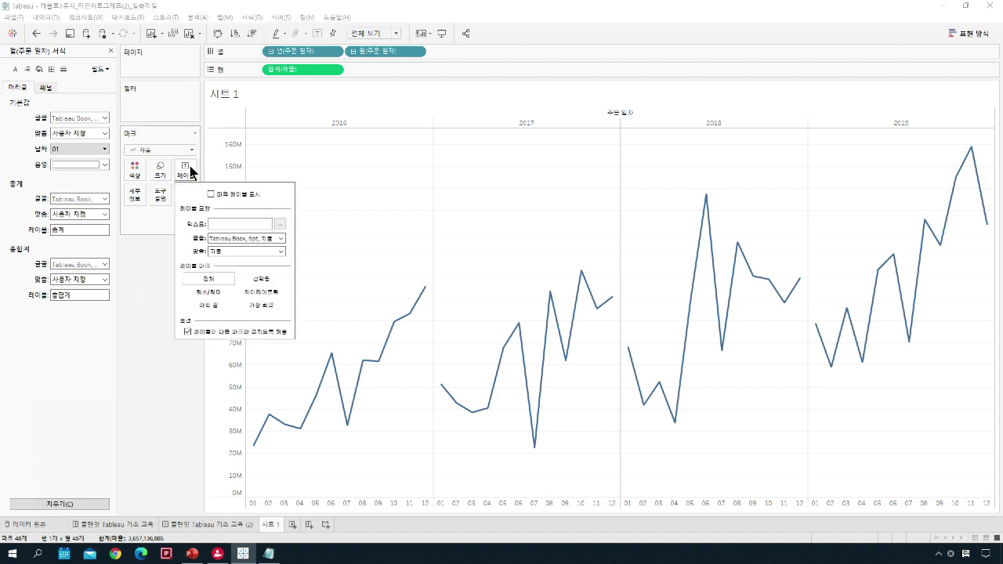
pyautogui.click(258, 290)
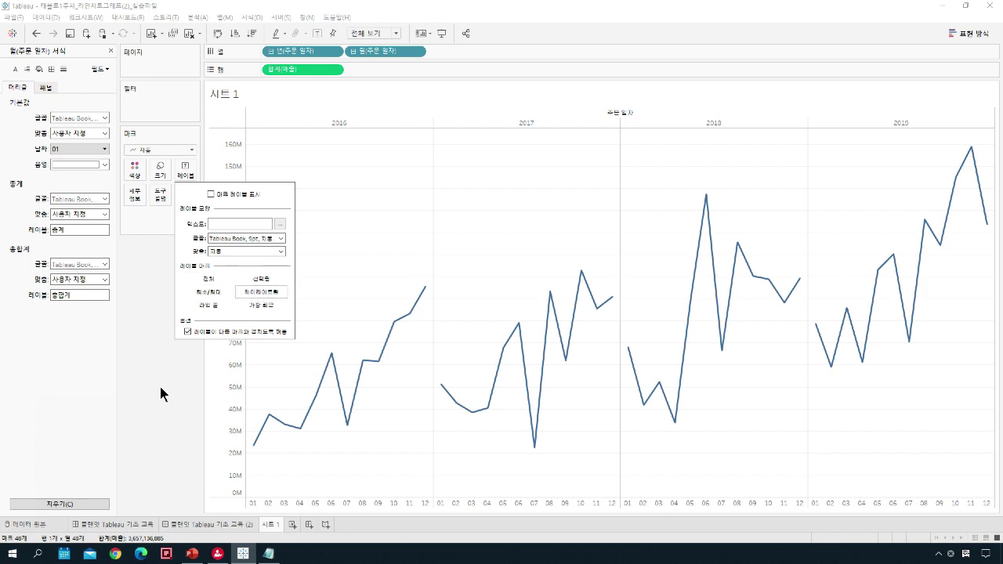
pyautogui.click(298, 141)
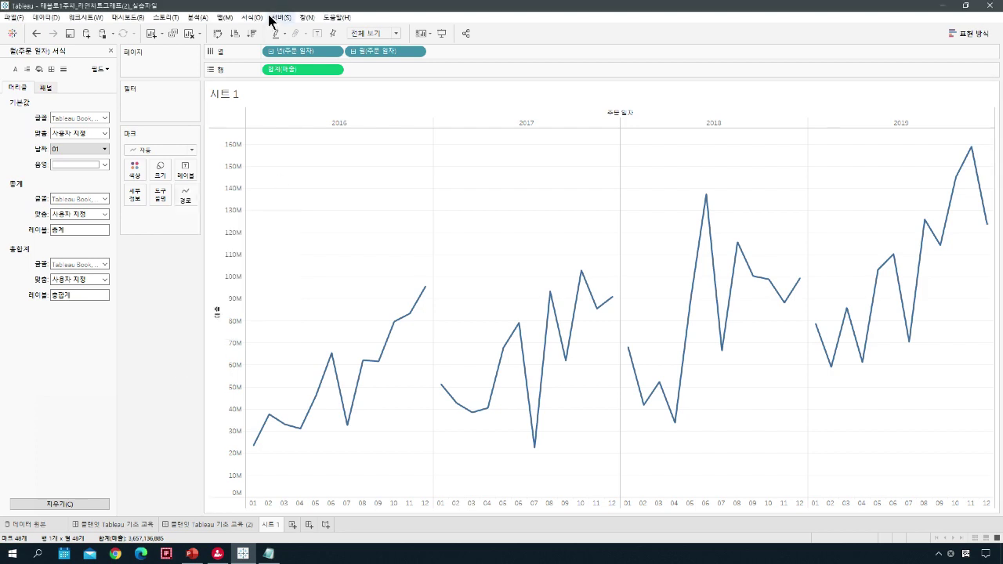
# Step: Show the highlighter (하이라이터 표시) for the month of 주문 일자
pyautogui.click(418, 52)
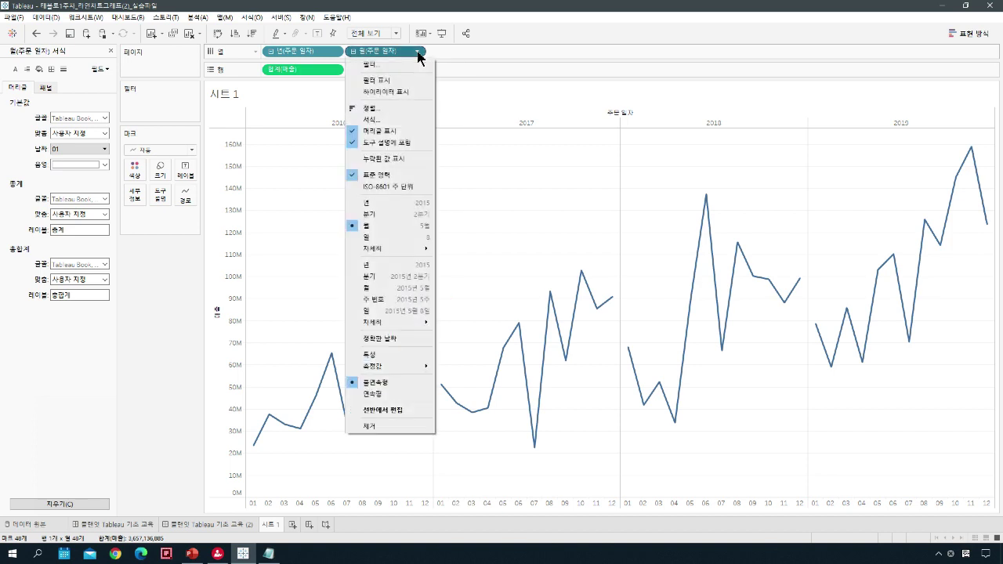
pyautogui.click(383, 93)
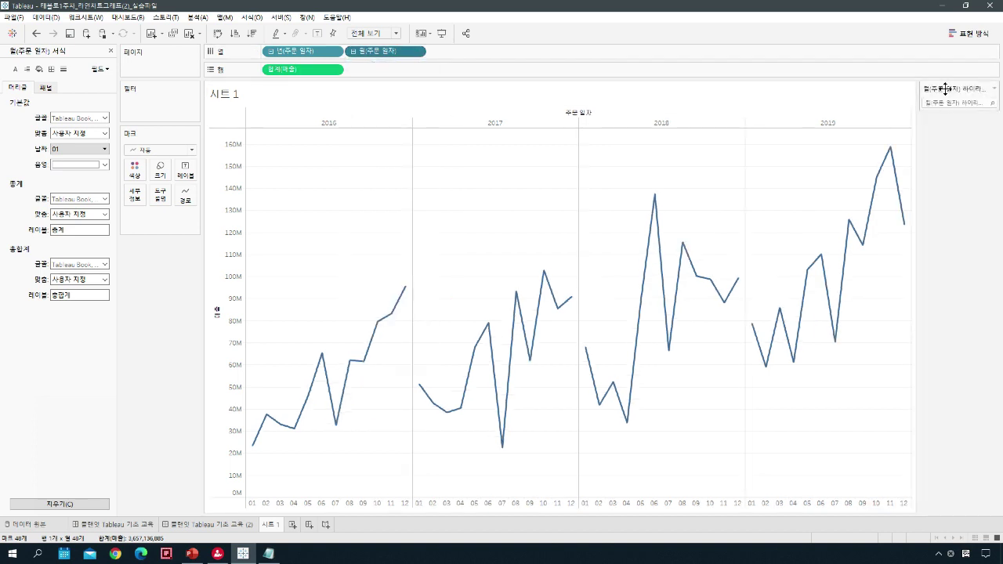
# Step: Move the 월(주문 일자) highlighter card beneath the Marks card and check its list of months
pyautogui.click(153, 261)
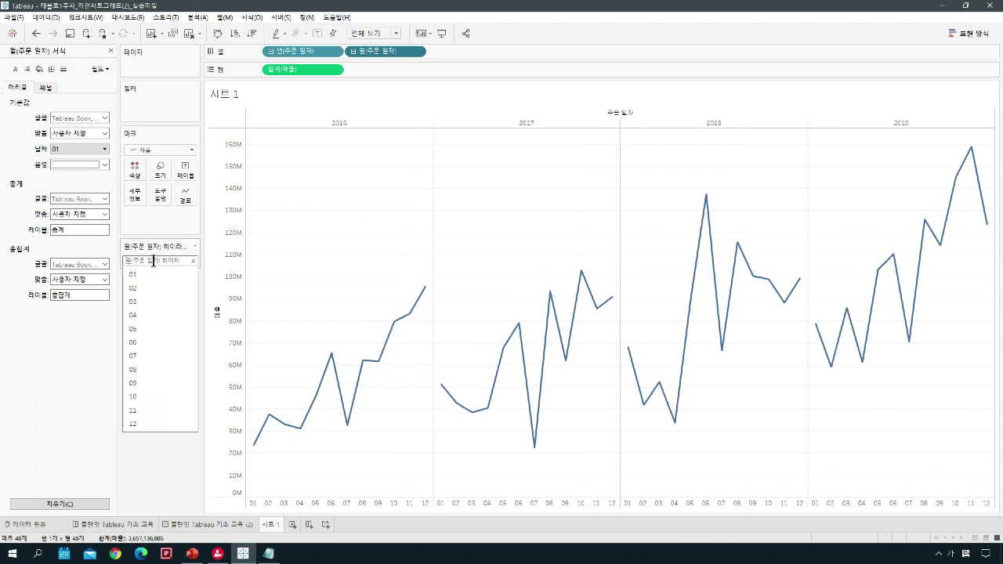
pyautogui.click(152, 479)
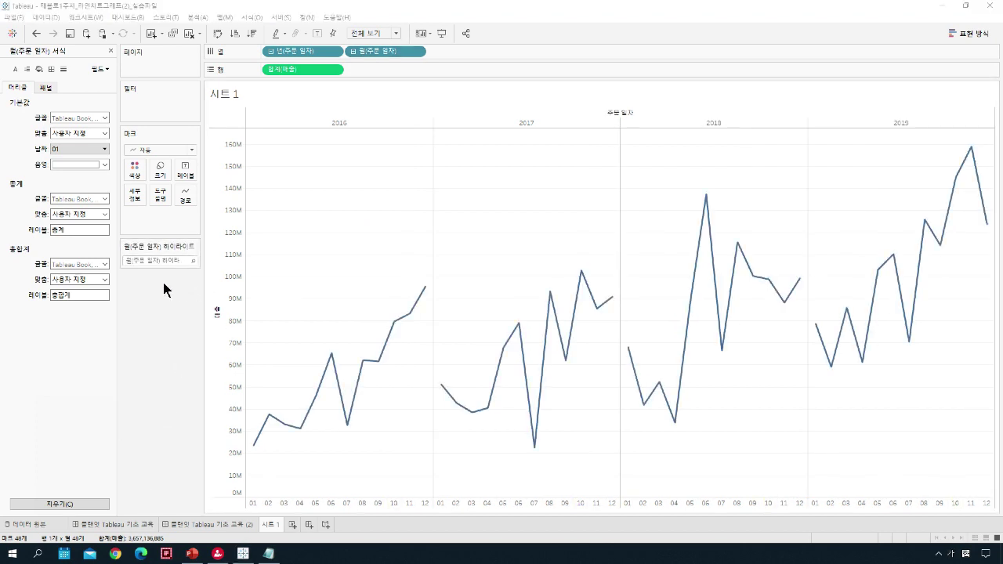
# Step: Close the formatting pane and add average lines (평균 라인) to the sales chart for the whole table and for each year pane
pyautogui.click(109, 51)
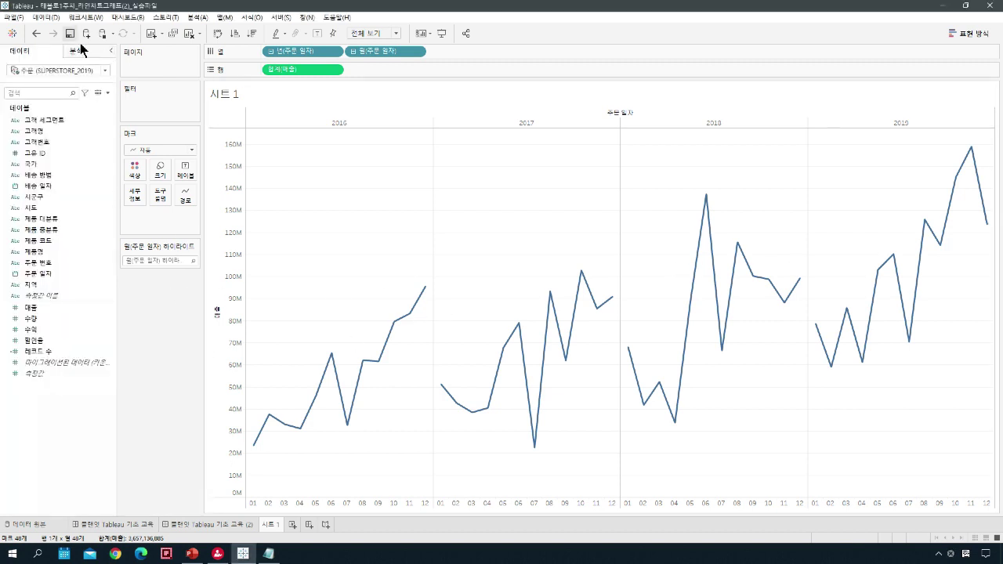
pyautogui.click(88, 53)
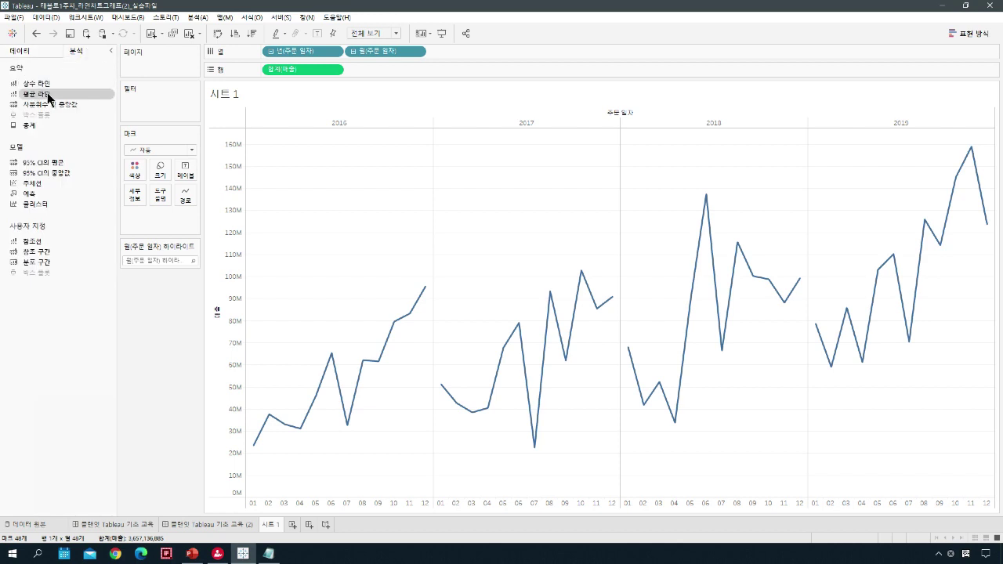
pyautogui.moveTo(48, 93); pyautogui.dragTo(337, 135)
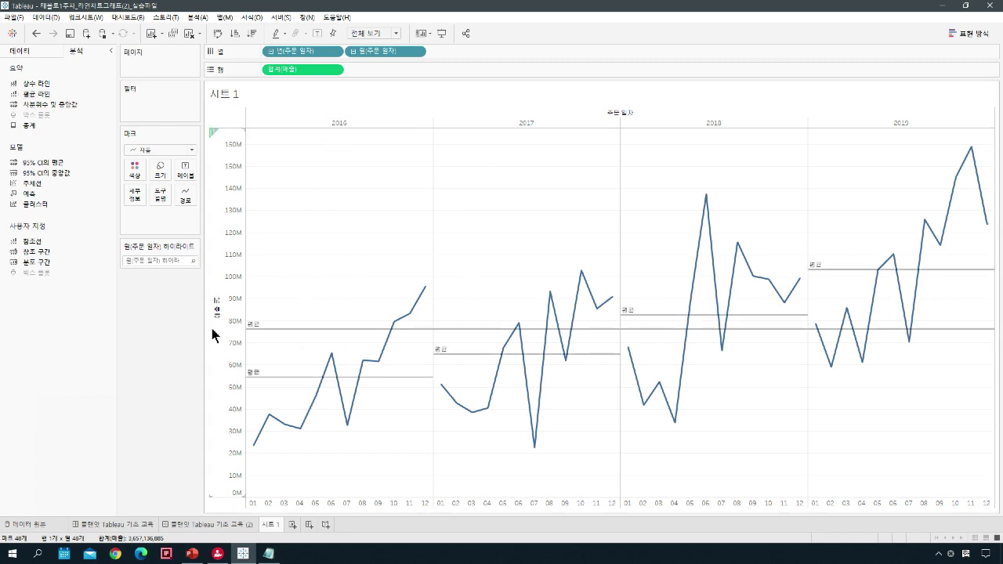
pyautogui.click(36, 33)
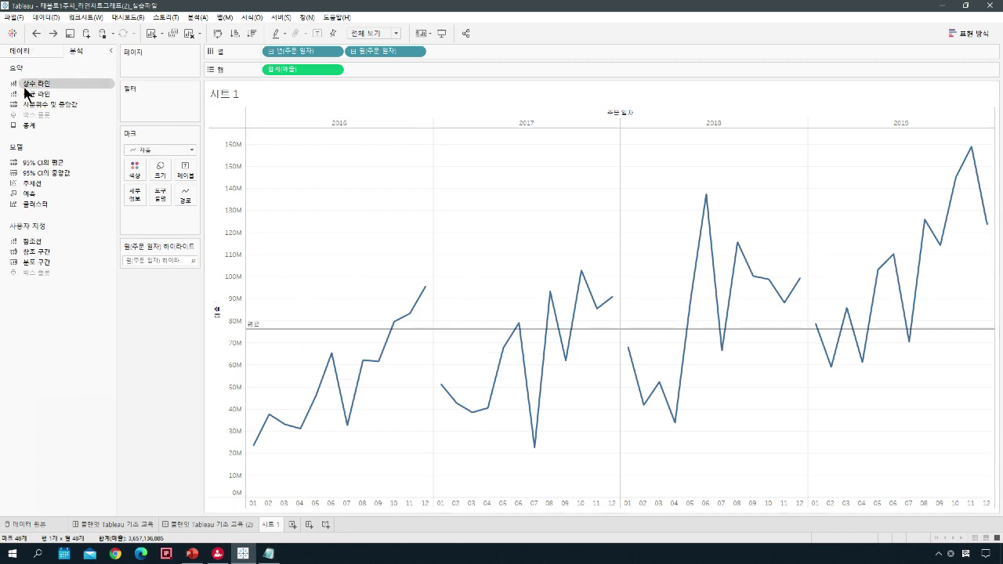
pyautogui.moveTo(42, 98); pyautogui.dragTo(339, 128)
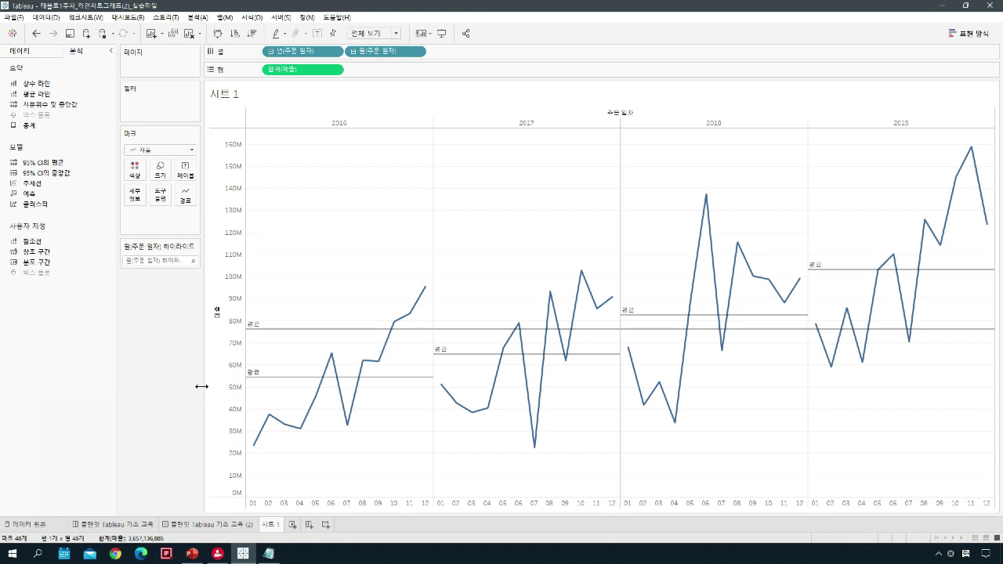
# Step: Give the whole-table average line a custom label (사용자 지정) reading "전체평균=<값>"
pyautogui.rightClick(259, 328)
pyautogui.click(266, 332)
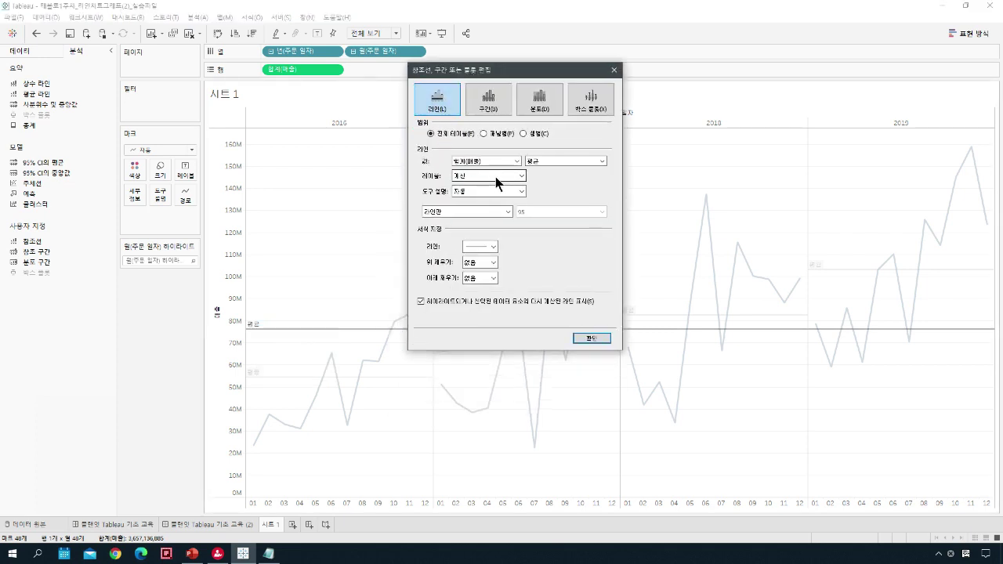
pyautogui.click(522, 177)
pyautogui.click(475, 205)
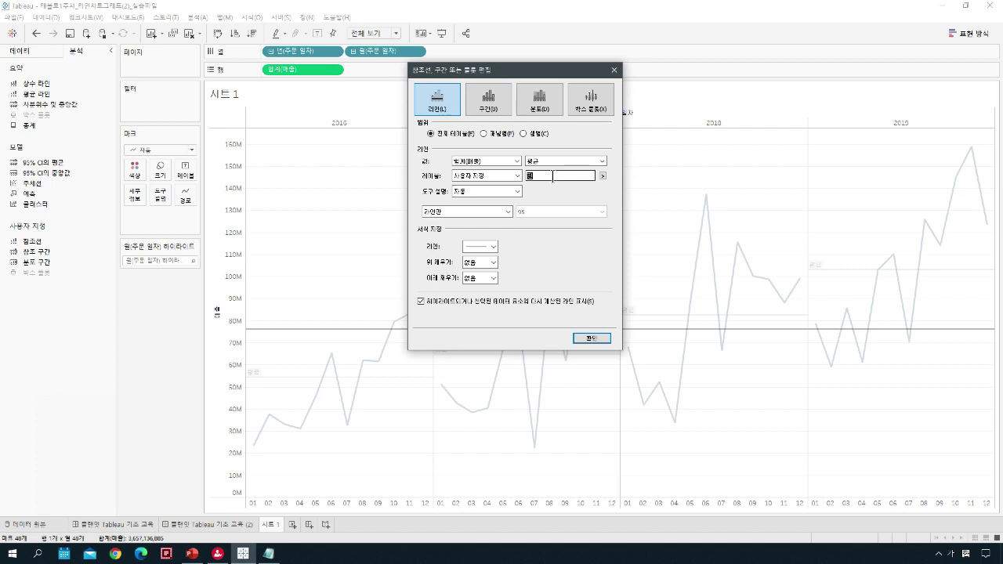
pyautogui.click(553, 176)
pyautogui.write('전체푱규')
pyautogui.press('BackSpace')
pyautogui.press('BackSpace')
pyautogui.press('BackSpace')
pyautogui.write('ㅍ')
pyautogui.write('균=')
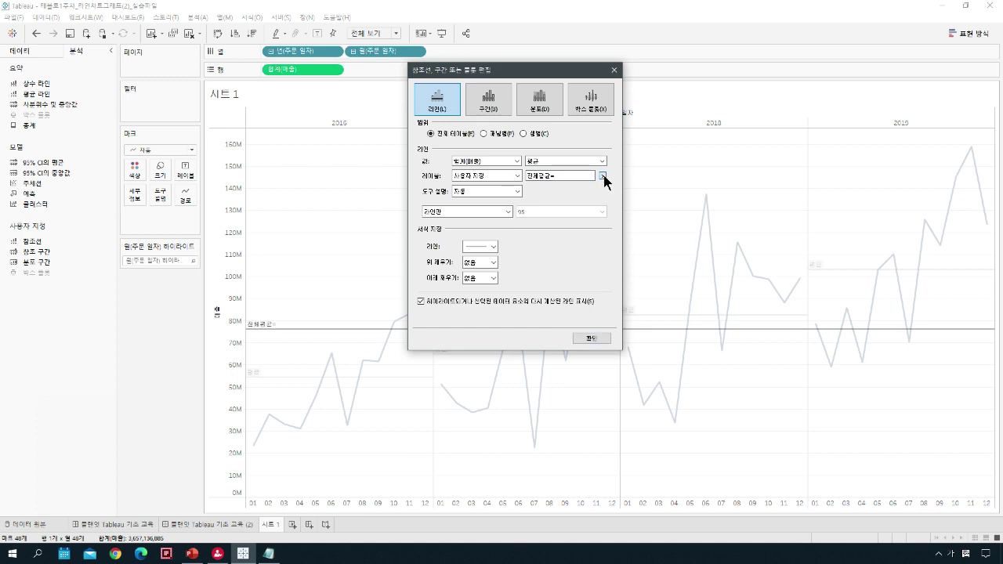
pyautogui.click(603, 177)
pyautogui.click(618, 215)
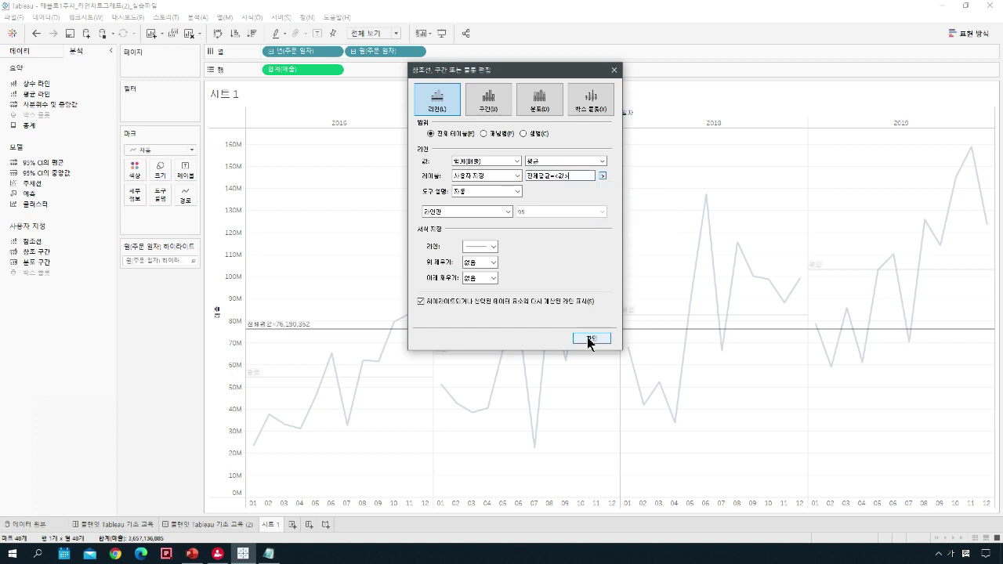
# Step: Color the whole-table average line orange and apply the reference line settings
pyautogui.click(491, 246)
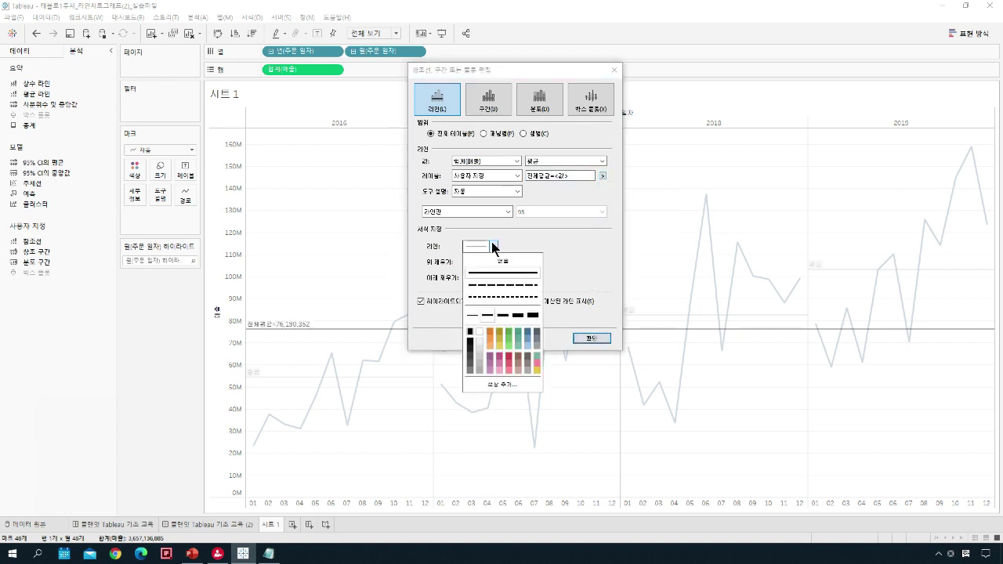
pyautogui.click(488, 331)
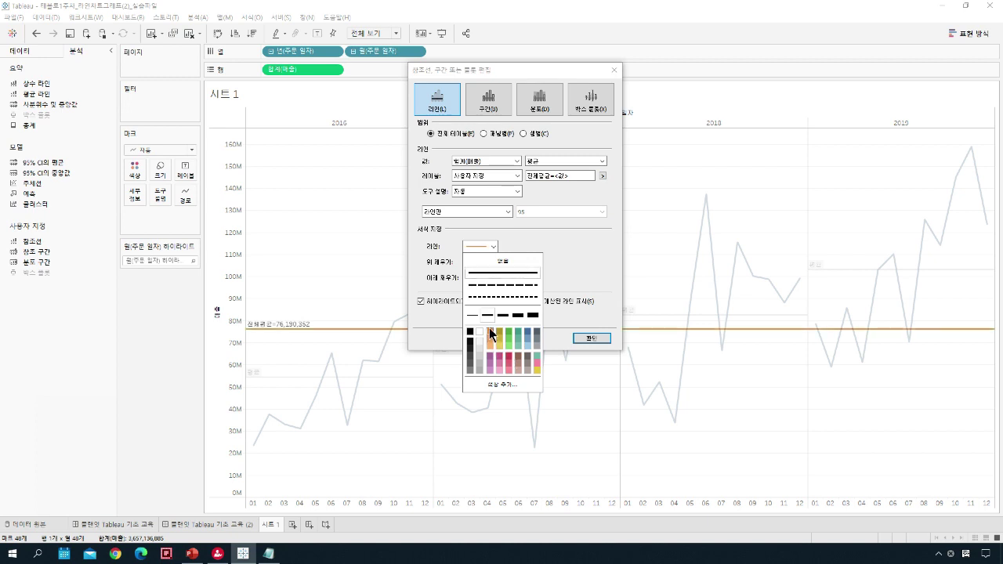
pyautogui.click(590, 337)
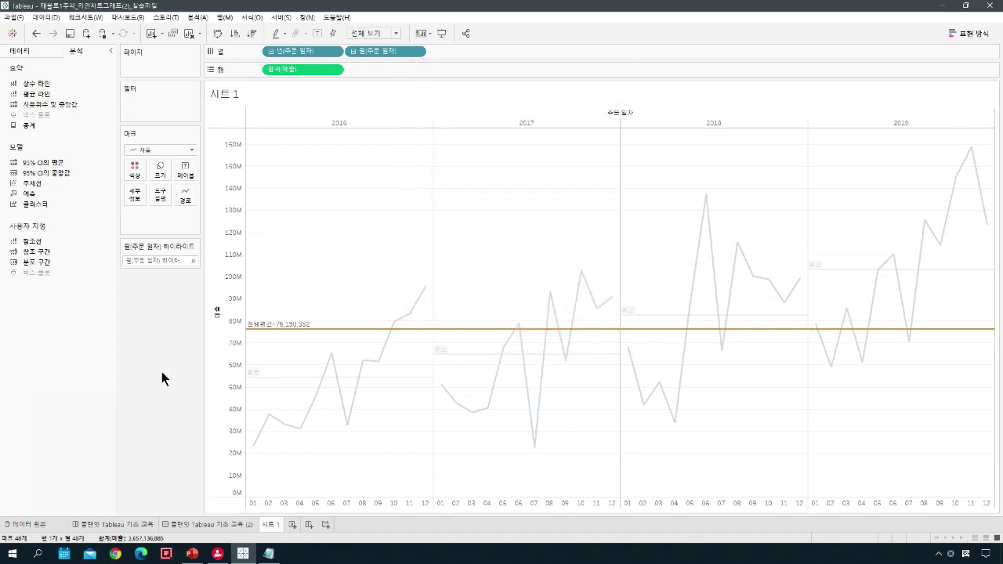
pyautogui.click(234, 375)
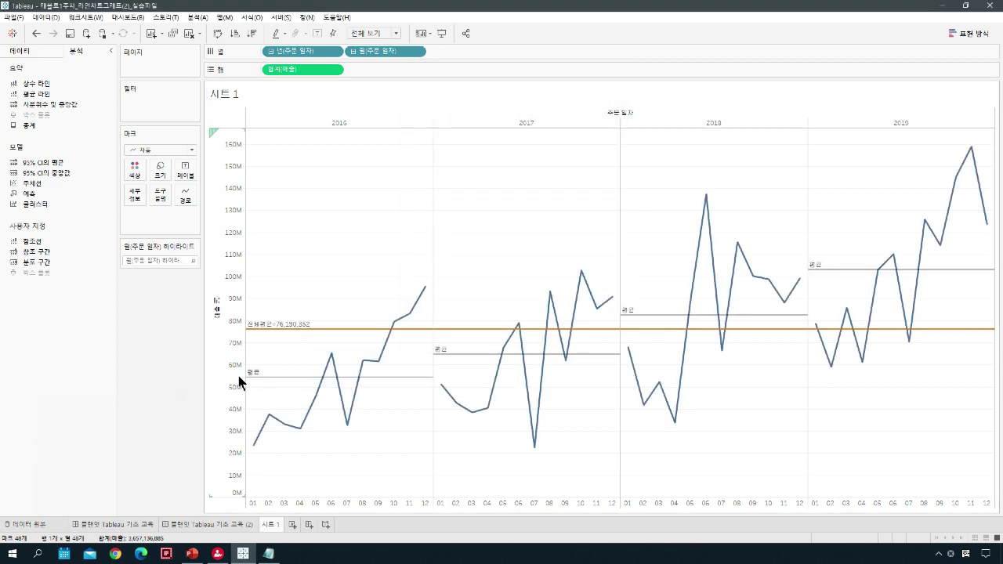
# Step: Give the per-year average lines a custom label (사용자 지정) reading "연평균=<값>"
pyautogui.rightClick(251, 378)
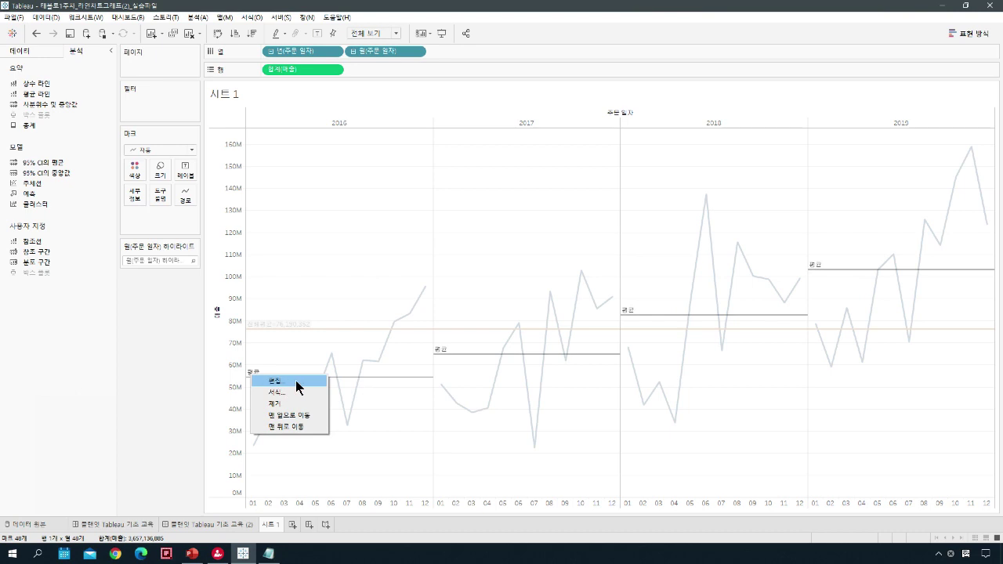
pyautogui.click(295, 380)
pyautogui.moveTo(533, 134); pyautogui.dragTo(541, 82)
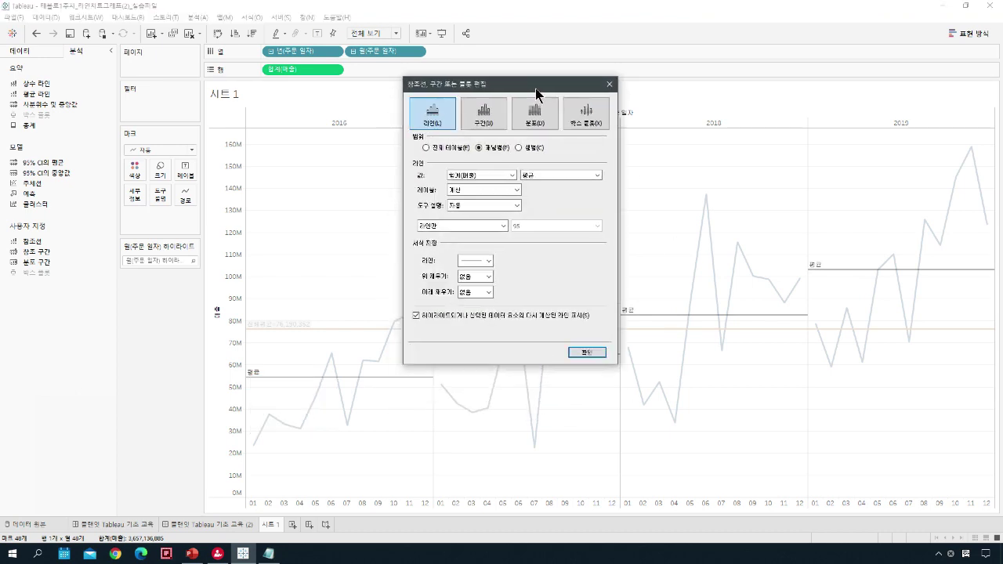
pyautogui.click(517, 188)
pyautogui.click(472, 217)
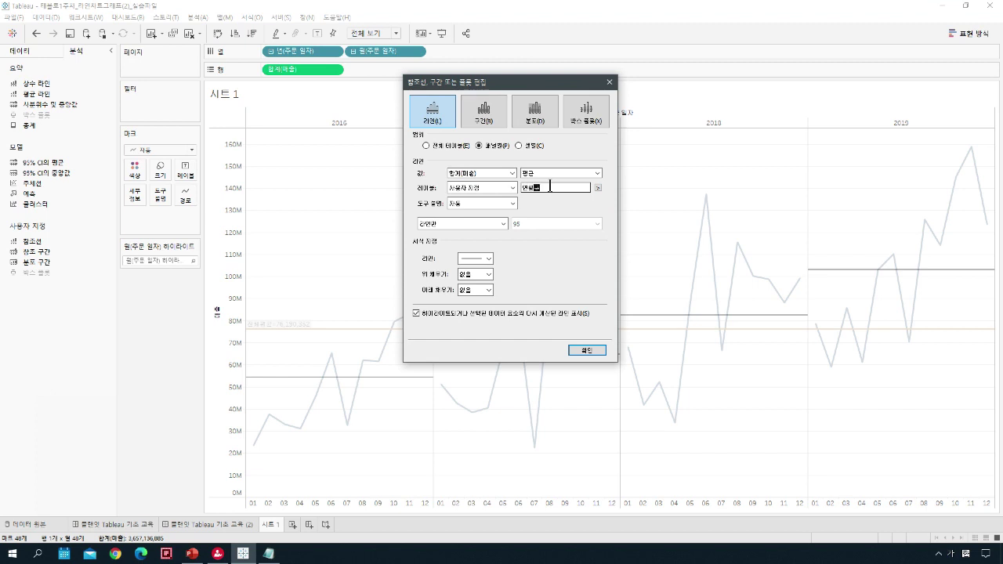
pyautogui.write('연평균ㅡ')
pyautogui.press('BackSpace')
pyautogui.write('=')
pyautogui.click(598, 188)
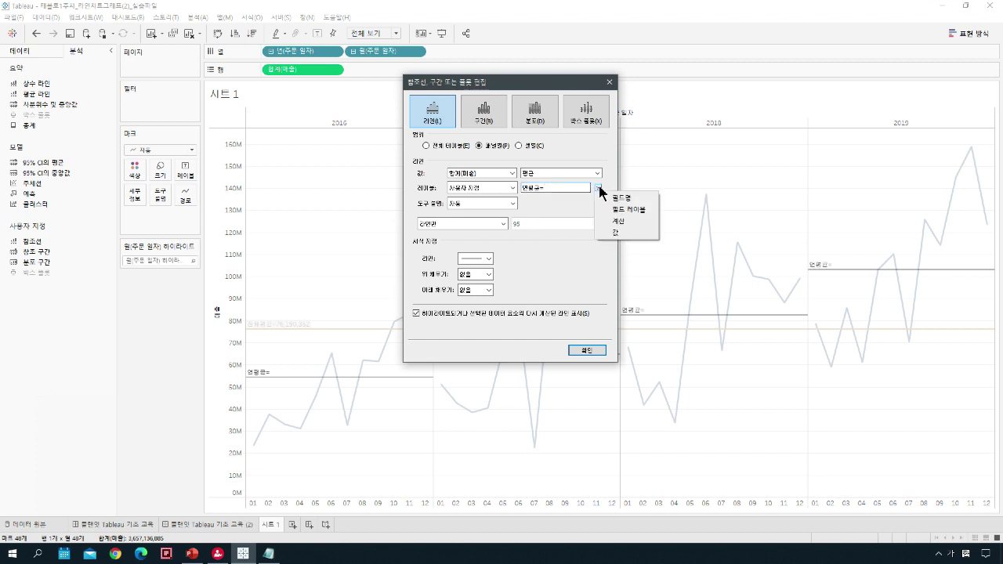
pyautogui.click(608, 231)
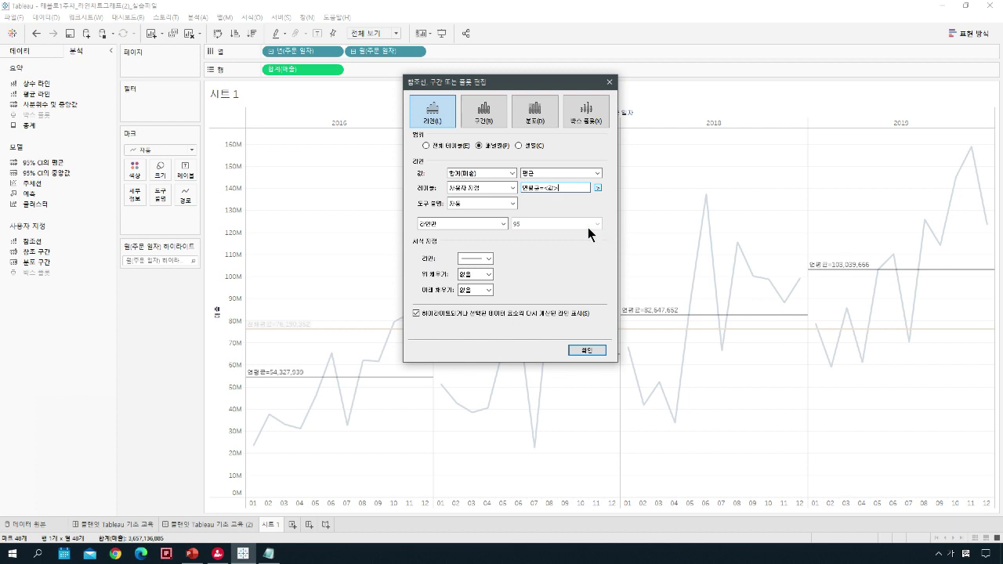
# Step: Color the per-year average lines green and apply the reference line settings
pyautogui.click(487, 258)
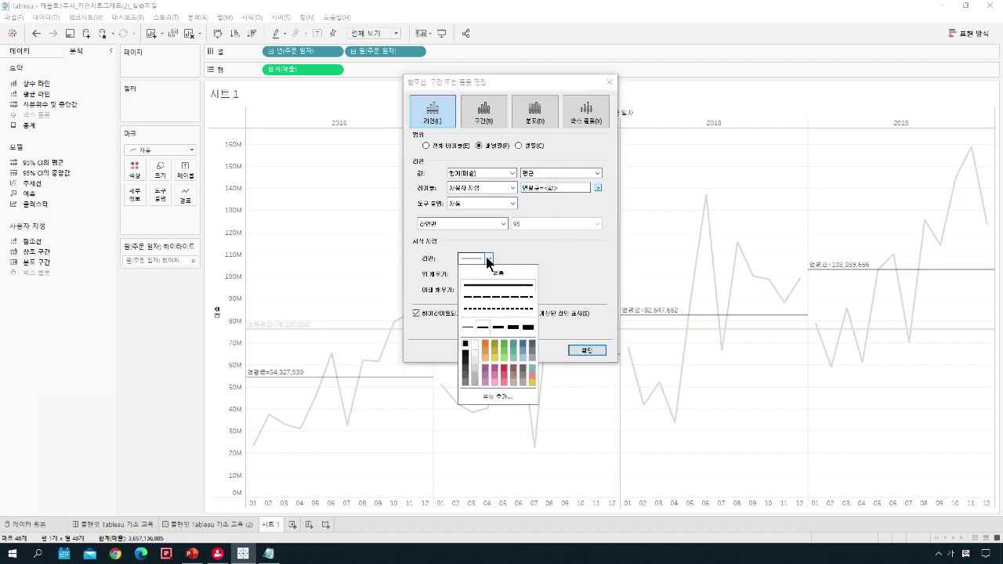
pyautogui.click(507, 345)
pyautogui.click(584, 351)
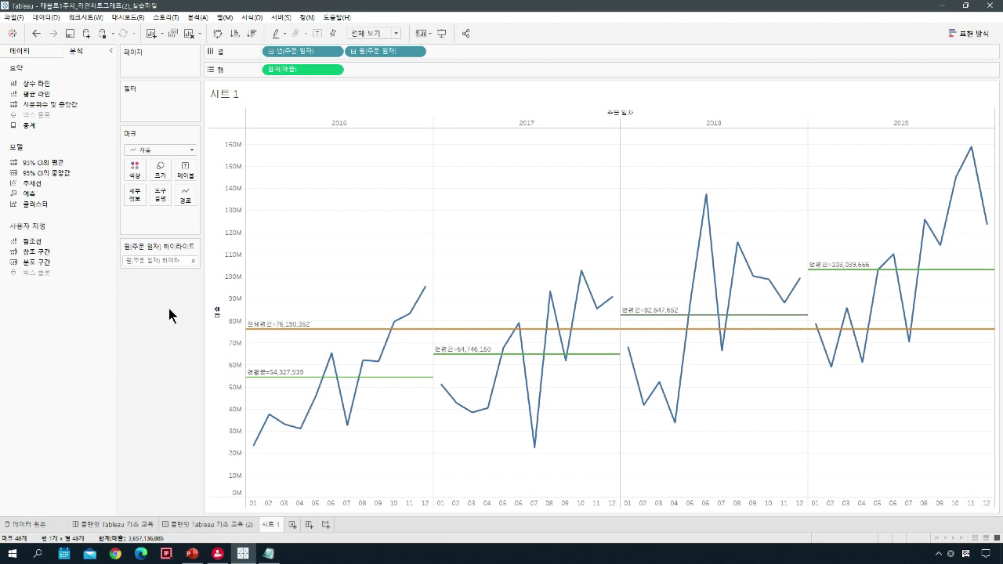
pyautogui.click(30, 48)
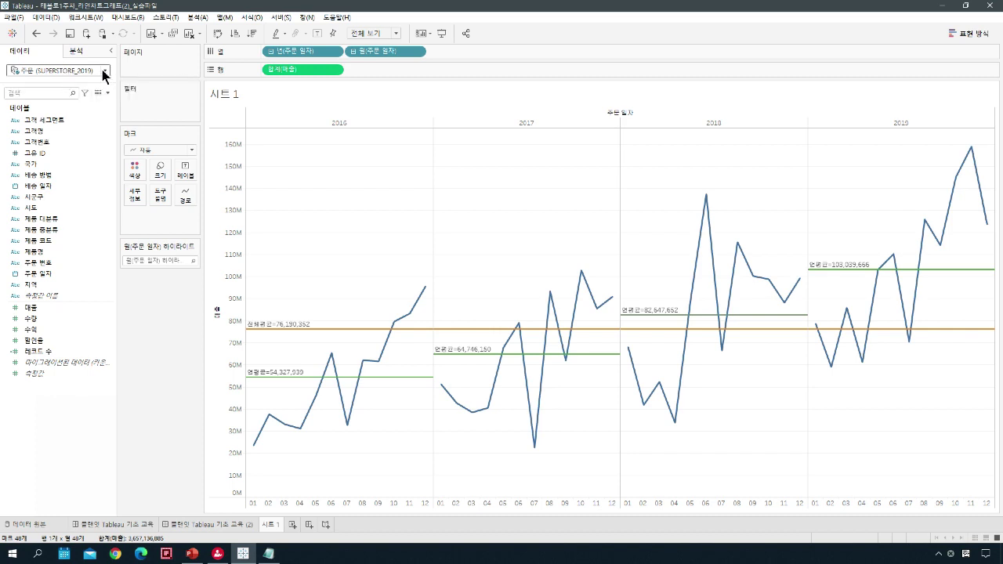
pyautogui.click(200, 525)
pyautogui.click(270, 525)
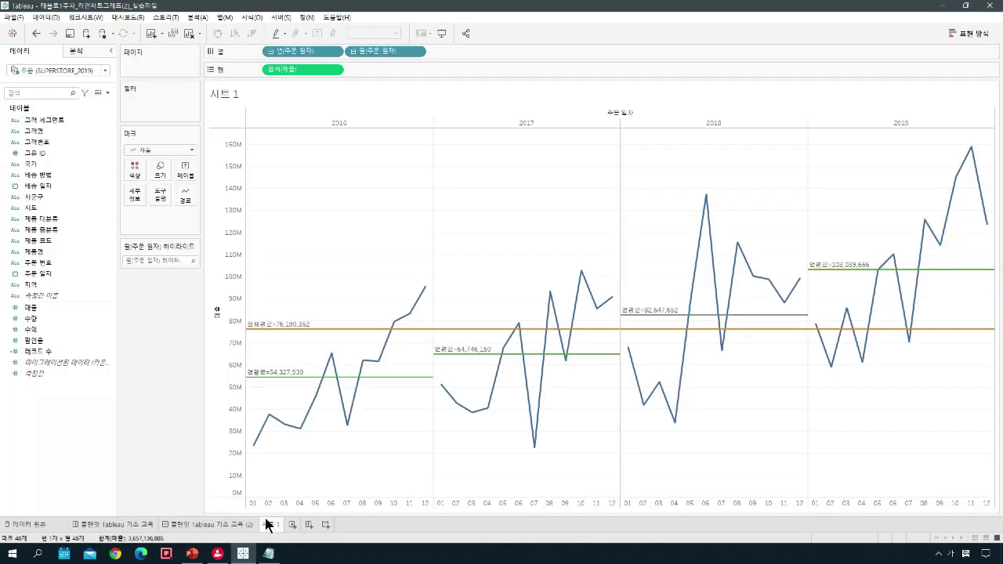
# Step: Export the 주문 (SUPERSTORE_2019) data to the desktop as the CSV file "주문 (SUPERSTORE_2019)_마이그레이션된 데이터.csv"
pyautogui.click(45, 19)
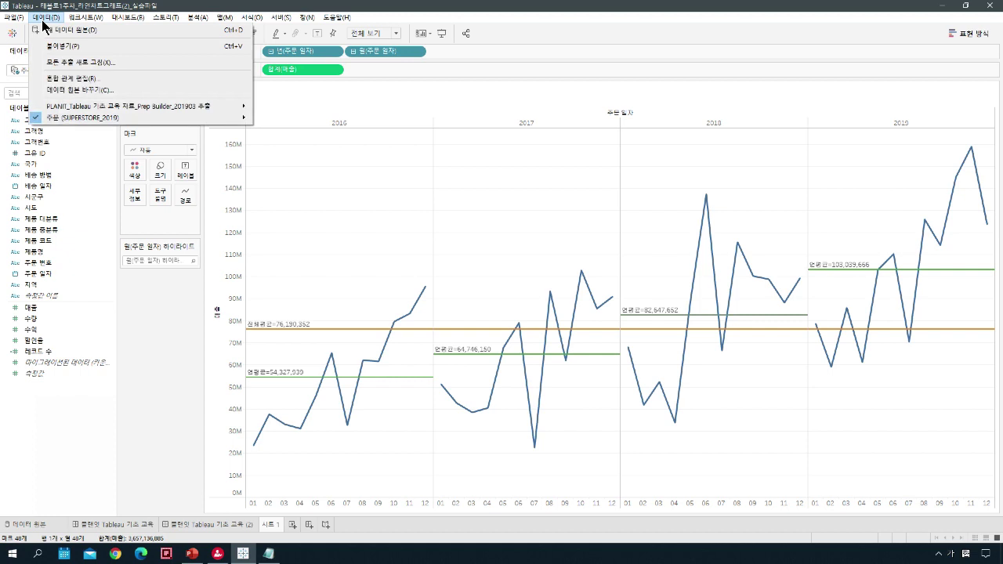
pyautogui.moveTo(130, 19)
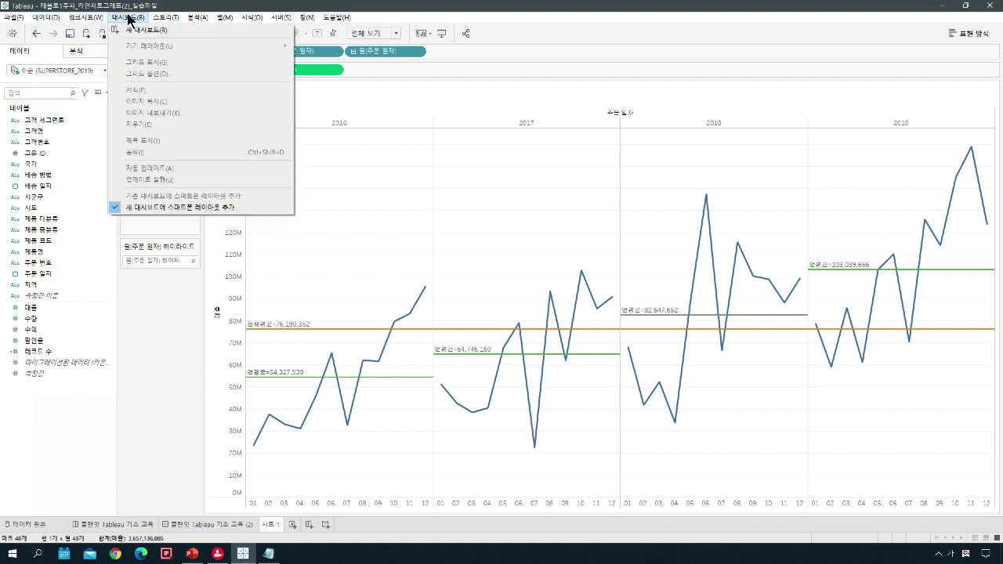
pyautogui.moveTo(50, 22)
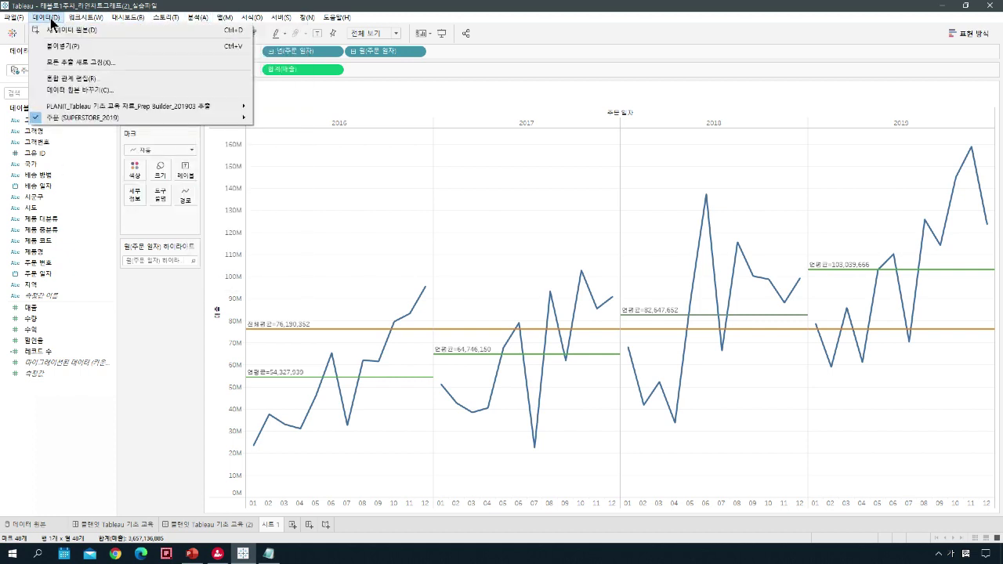
pyautogui.moveTo(90, 119)
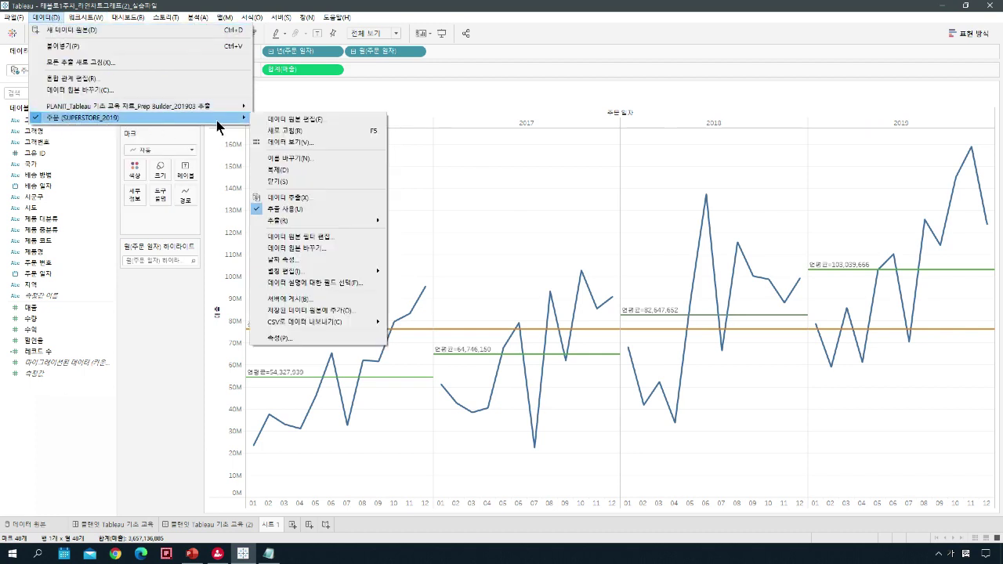
pyautogui.moveTo(295, 329)
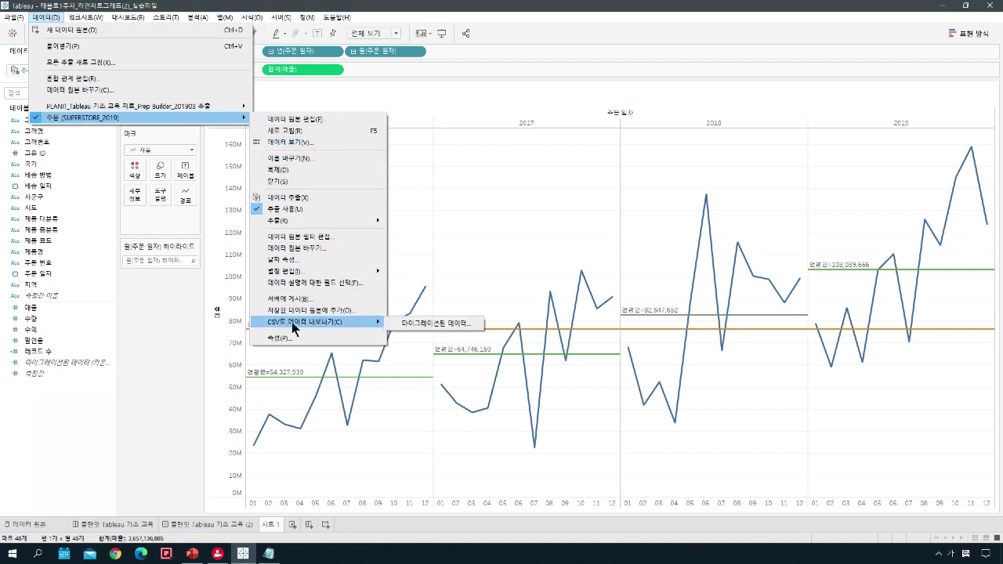
pyautogui.click(449, 325)
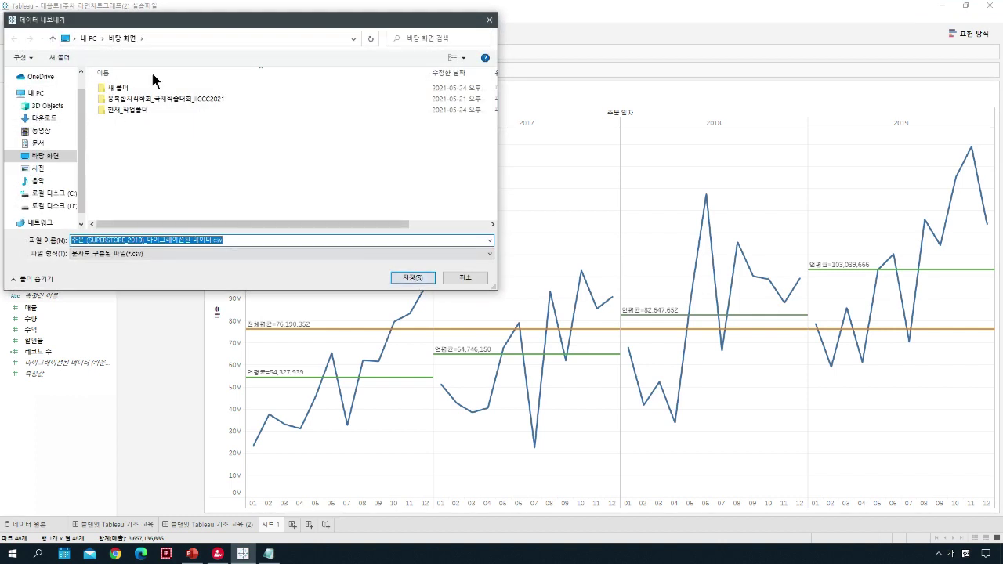
pyautogui.click(419, 278)
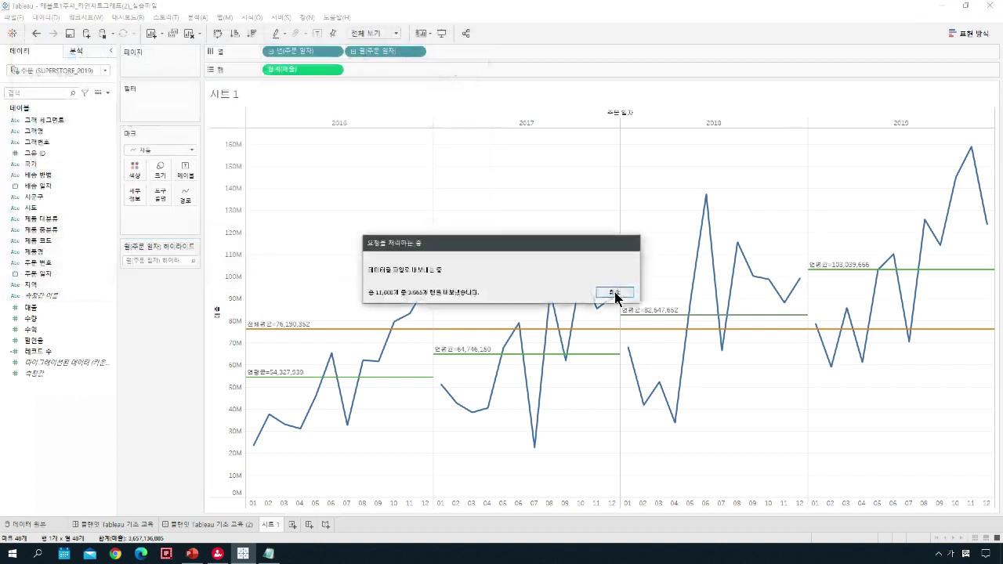
pyautogui.click(611, 294)
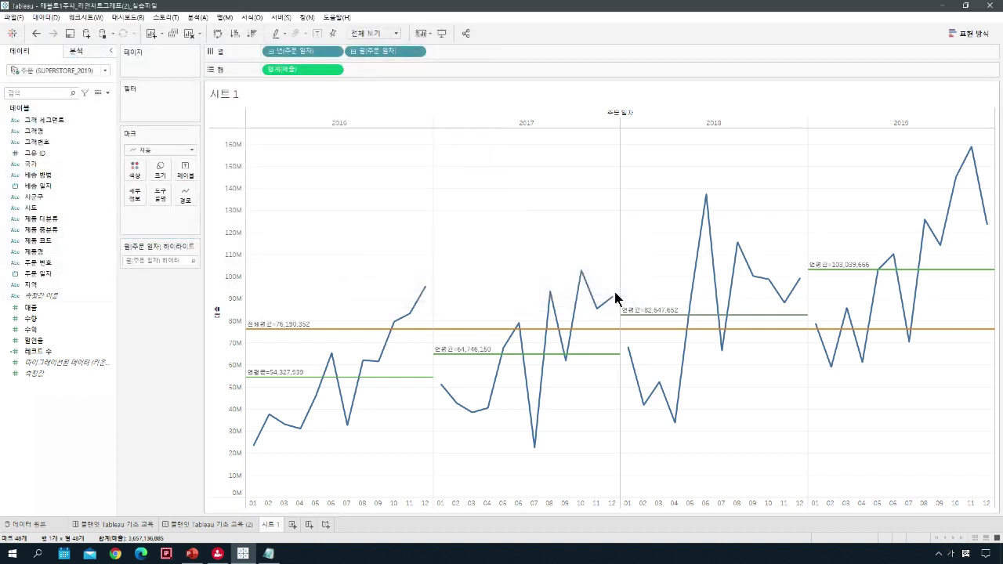
# Step: Open the exported CSV from the desktop in Excel, look through its rows, and close it to return to Tableau
pyautogui.click(965, 5)
pyautogui.doubleClick(19, 67)
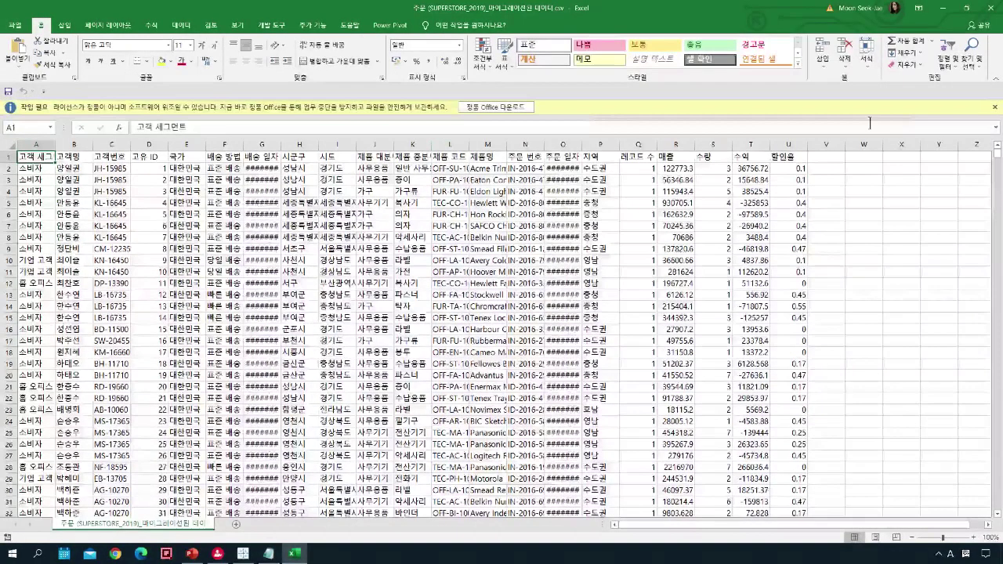
pyautogui.click(993, 110)
pyautogui.scroll(-20, 597, 337)
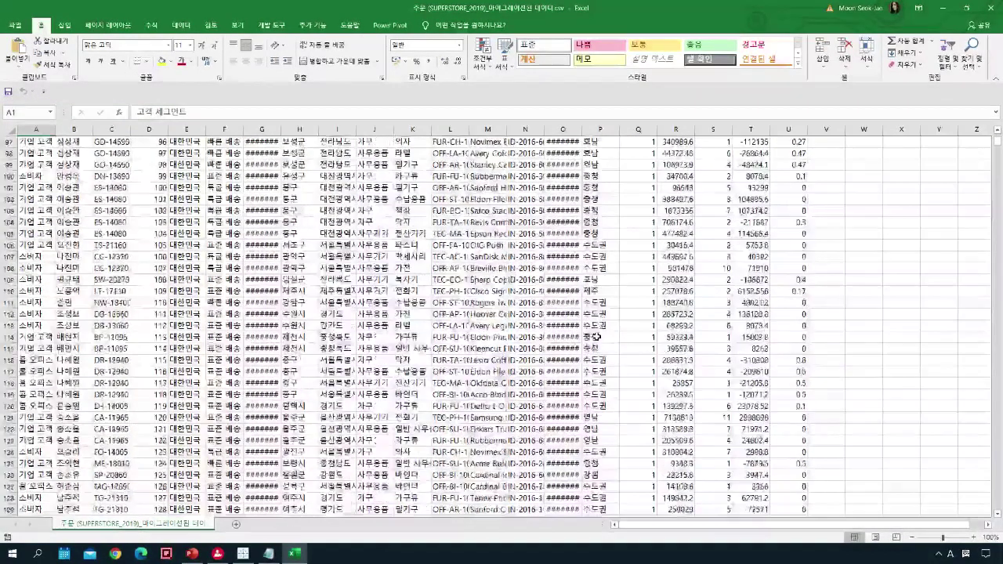
pyautogui.scroll(20, 597, 337)
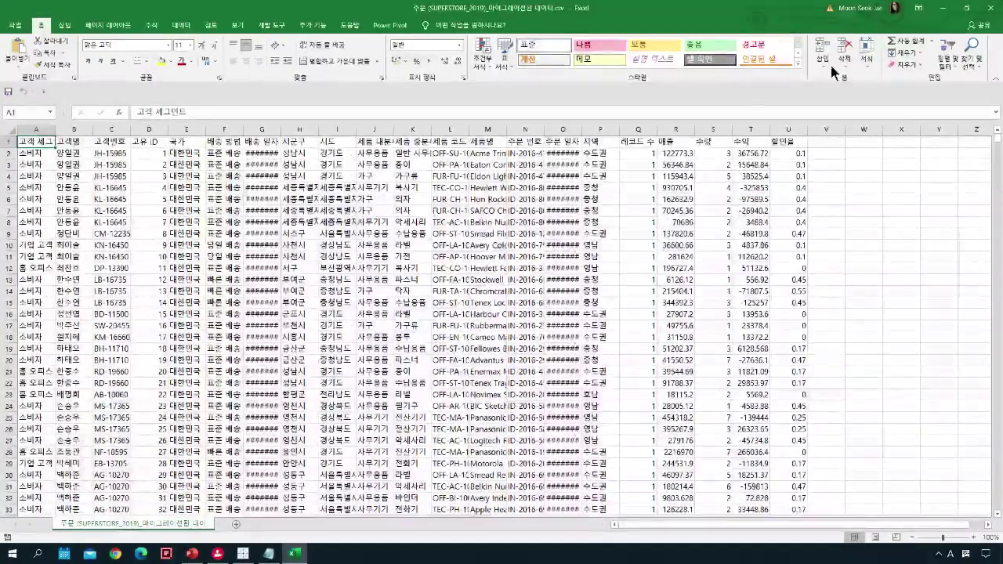
pyautogui.click(993, 10)
pyautogui.doubleClick(801, 57)
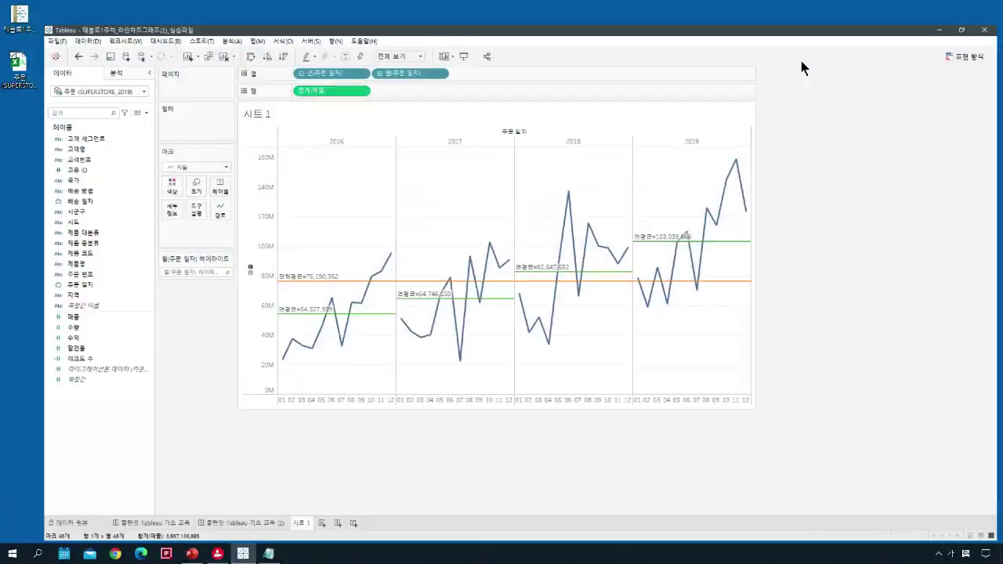